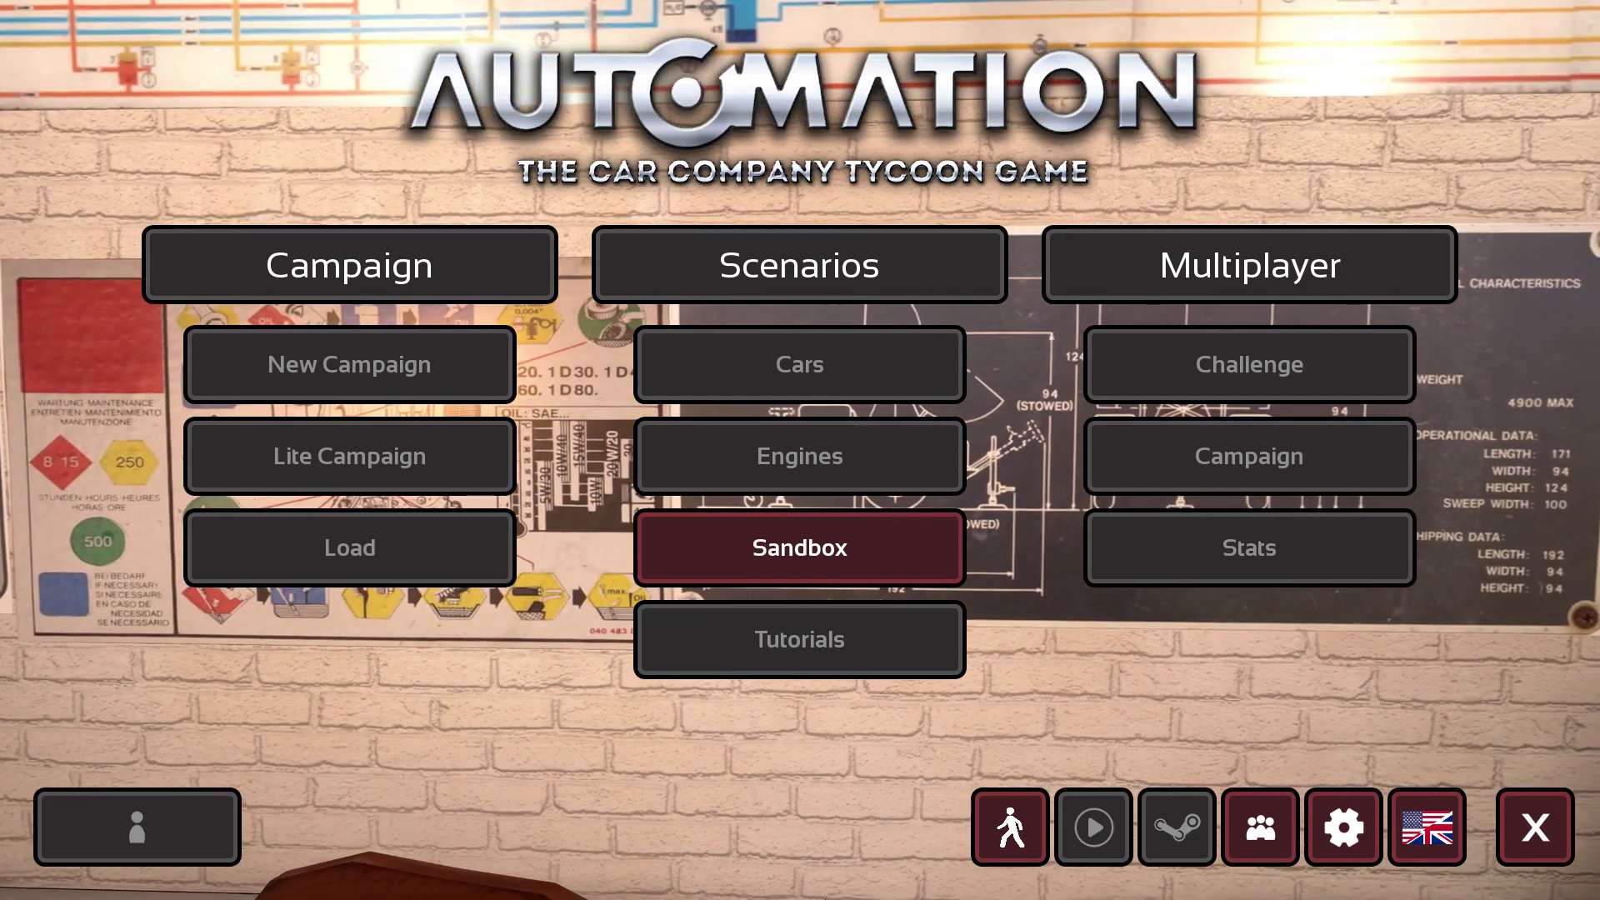
Open the Most Powerful TT CP V8's 3312HP variant from the saved engines for editing.
{"action": "left_click", "coordinate": [671, 550]}
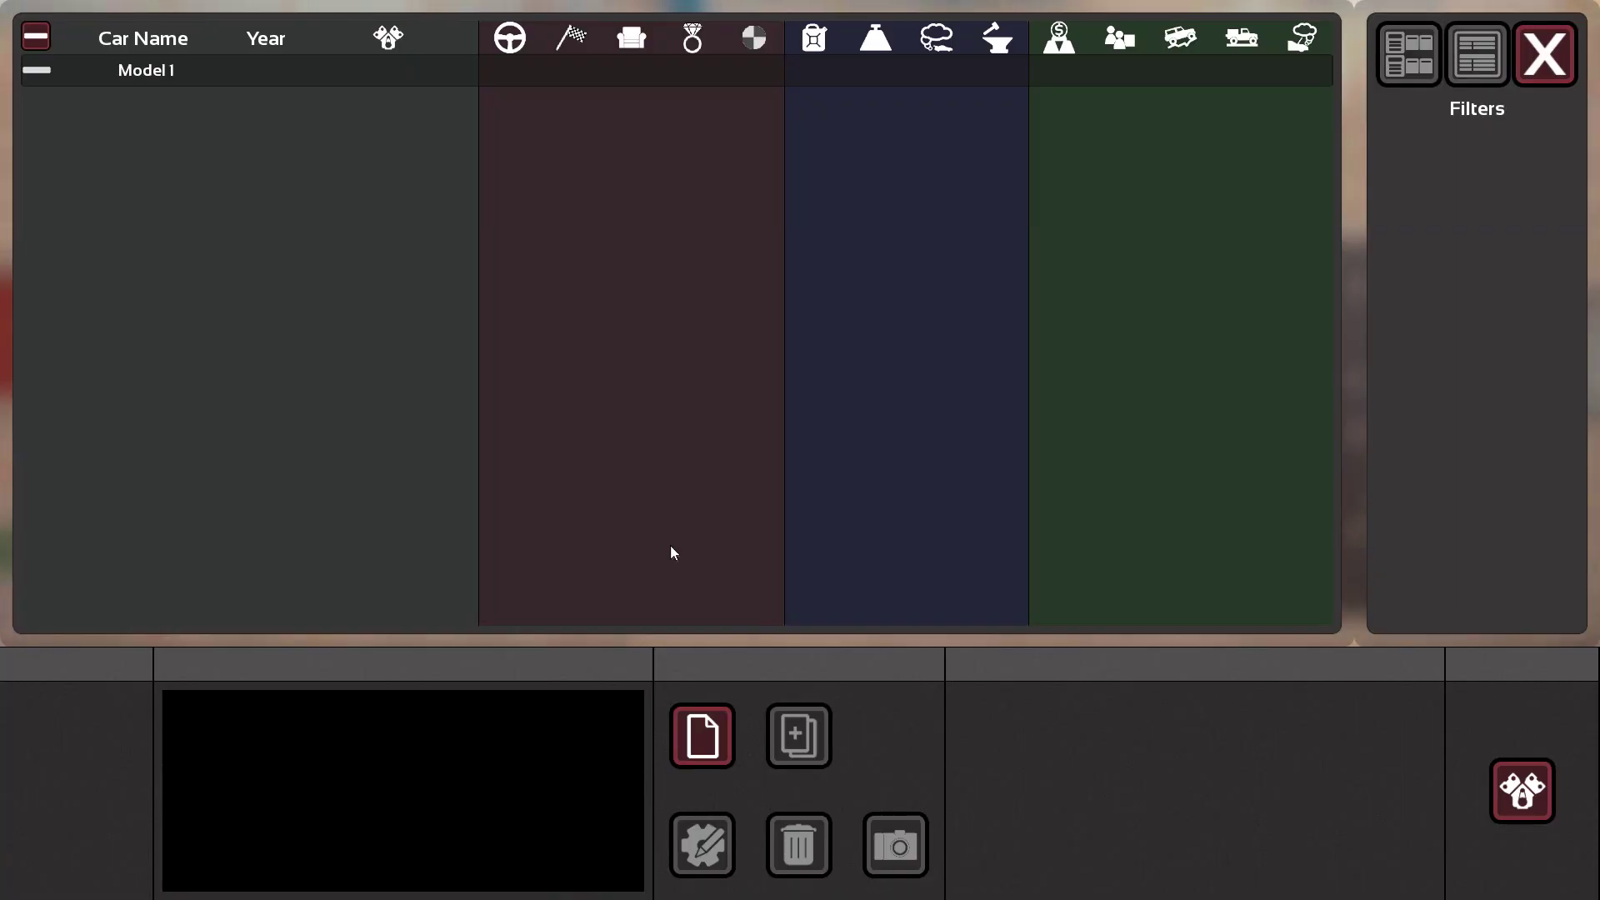
{"action": "left_click", "coordinate": [1538, 809]}
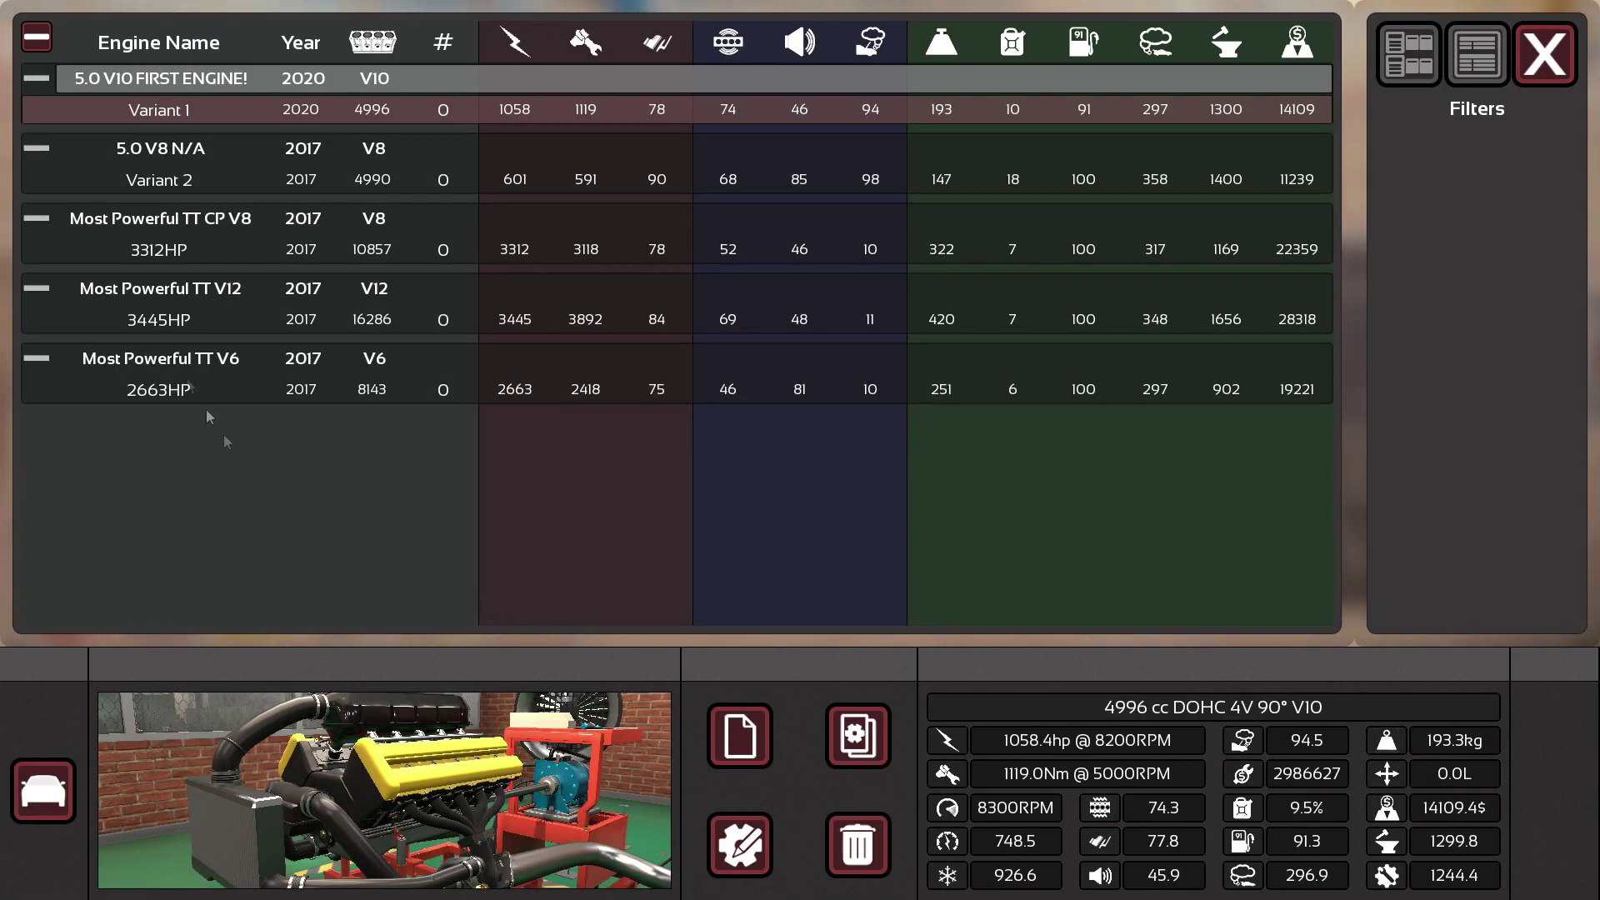
{"action": "left_click", "coordinate": [186, 223]}
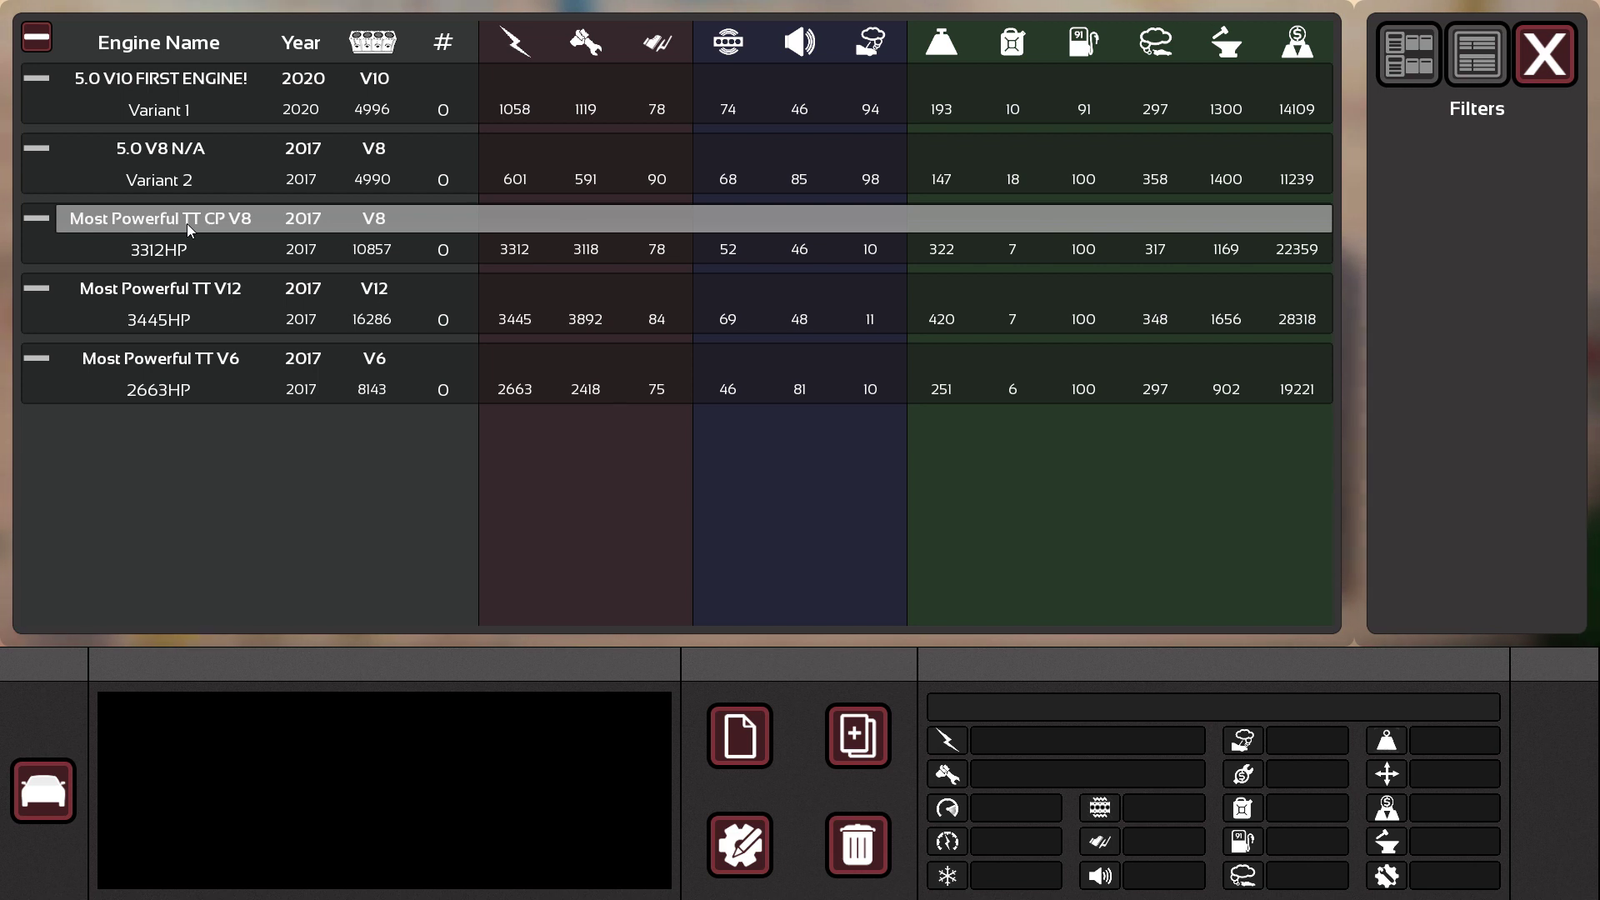
{"action": "double_click", "coordinate": [187, 223]}
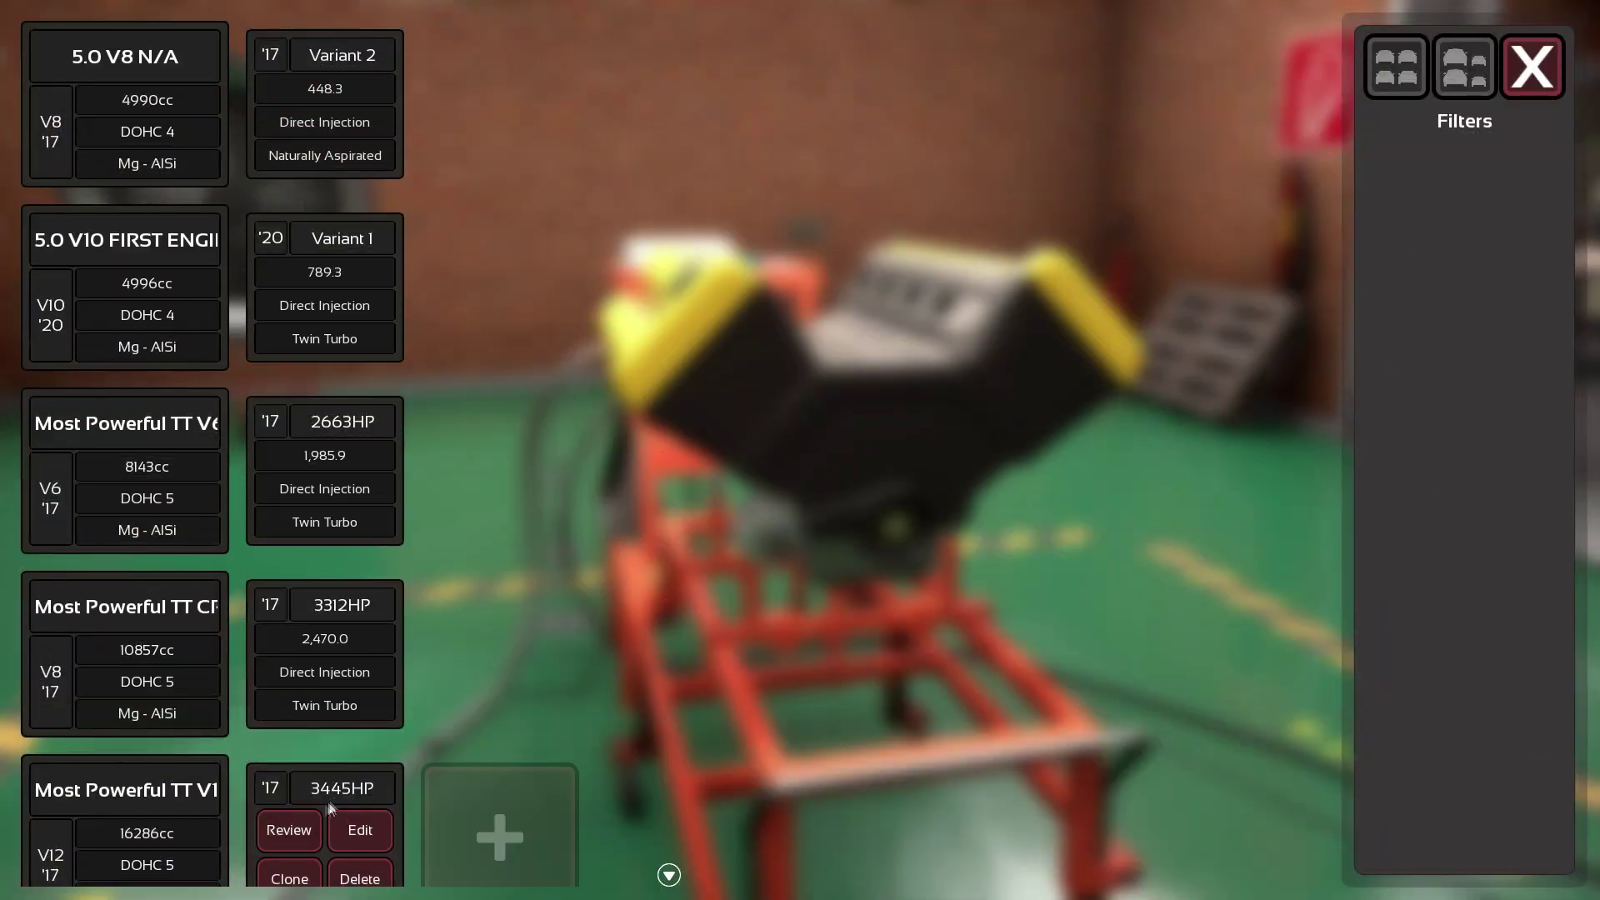
{"action": "left_click", "coordinate": [362, 659]}
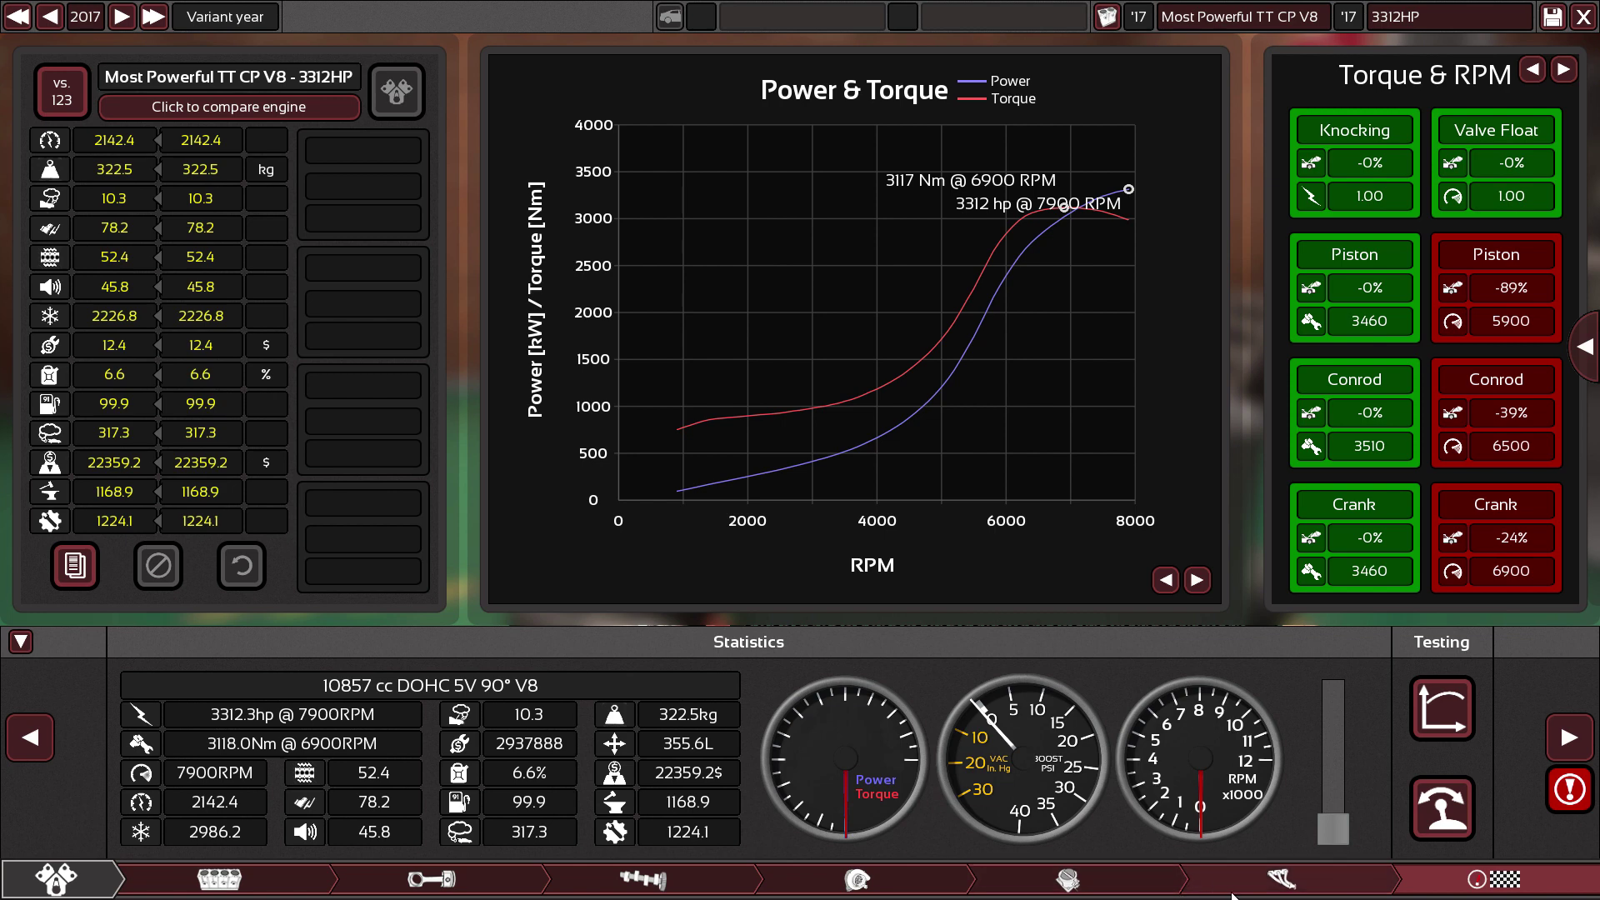
Check the Fuel and Turbo pages, then hide the stats panels to reveal the whole engine.
{"action": "left_click", "coordinate": [1115, 884]}
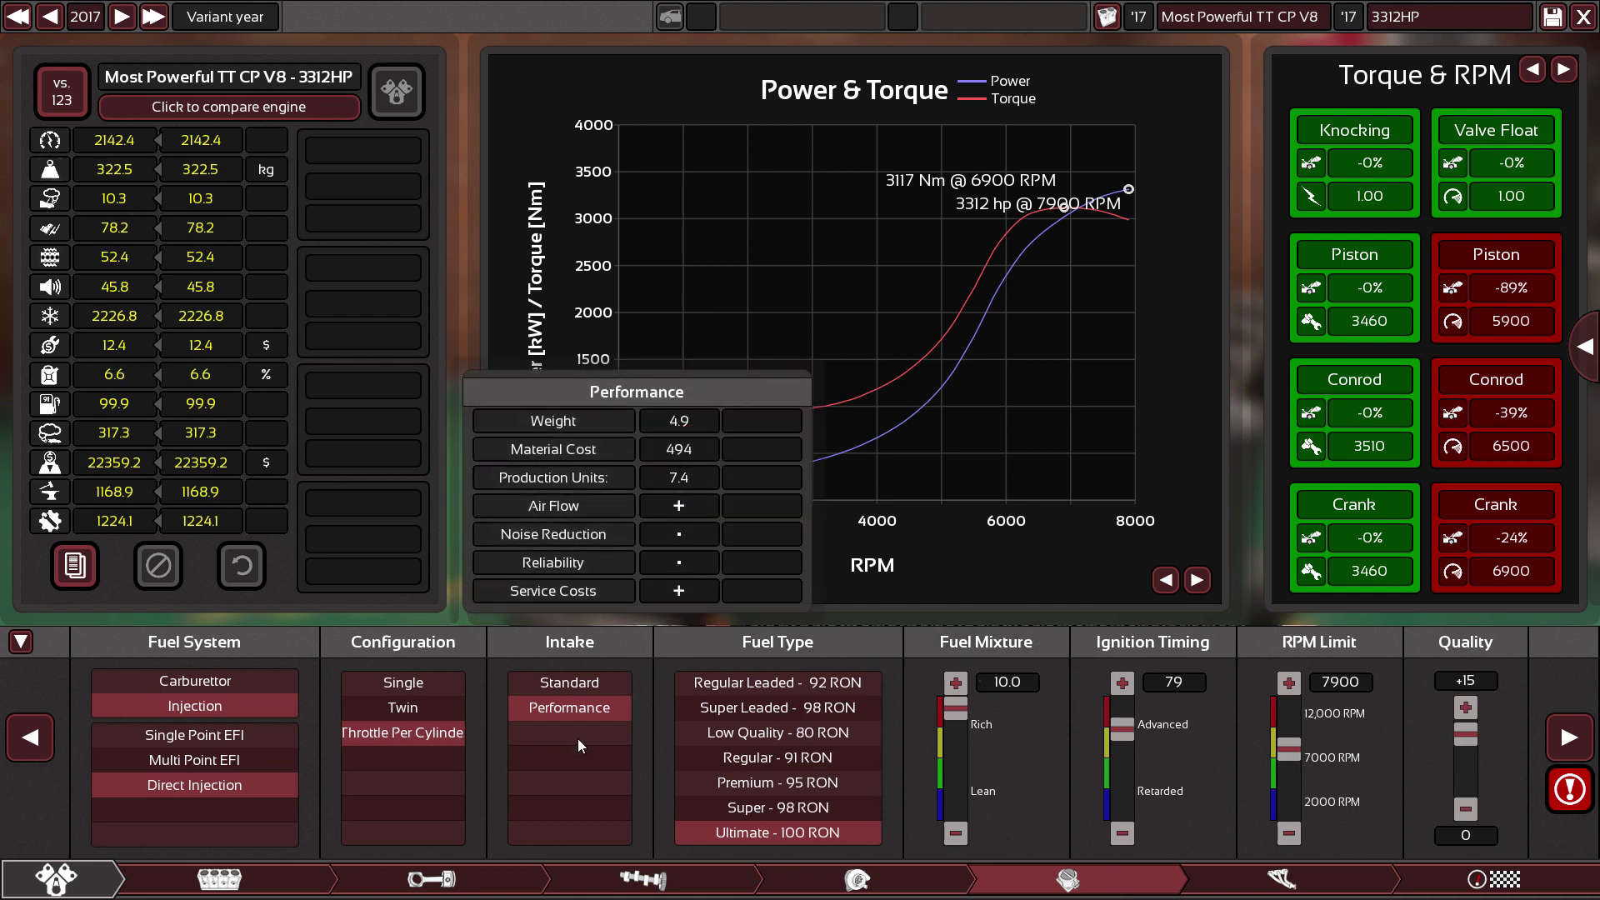
{"action": "left_click", "coordinate": [862, 888]}
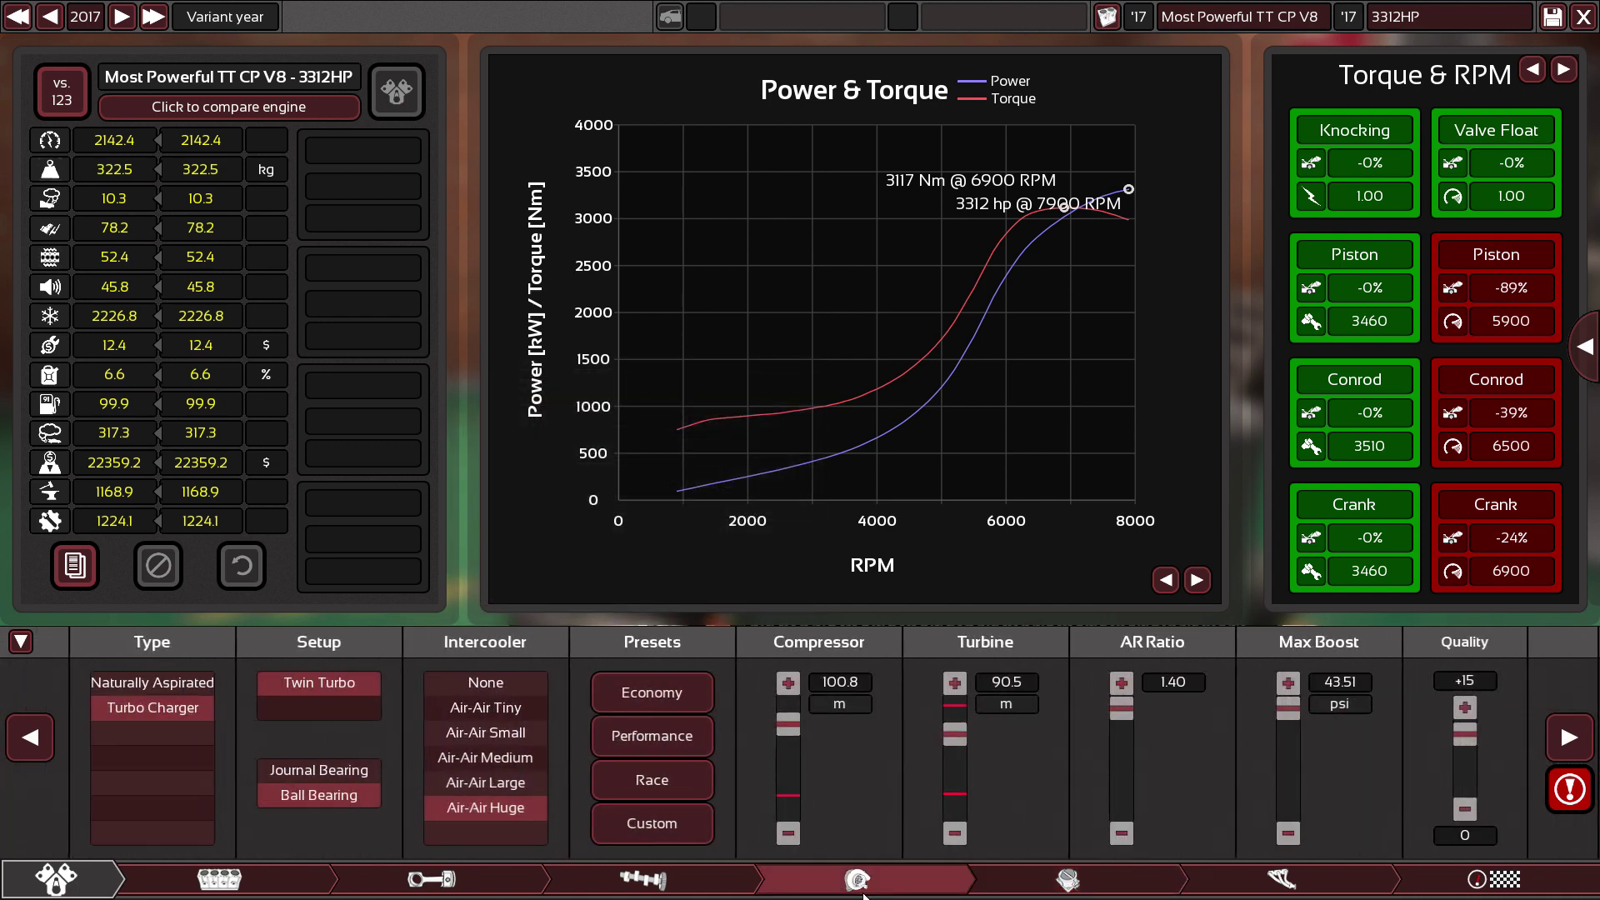
{"action": "left_click", "coordinate": [1050, 892]}
{"action": "left_click", "coordinate": [21, 641]}
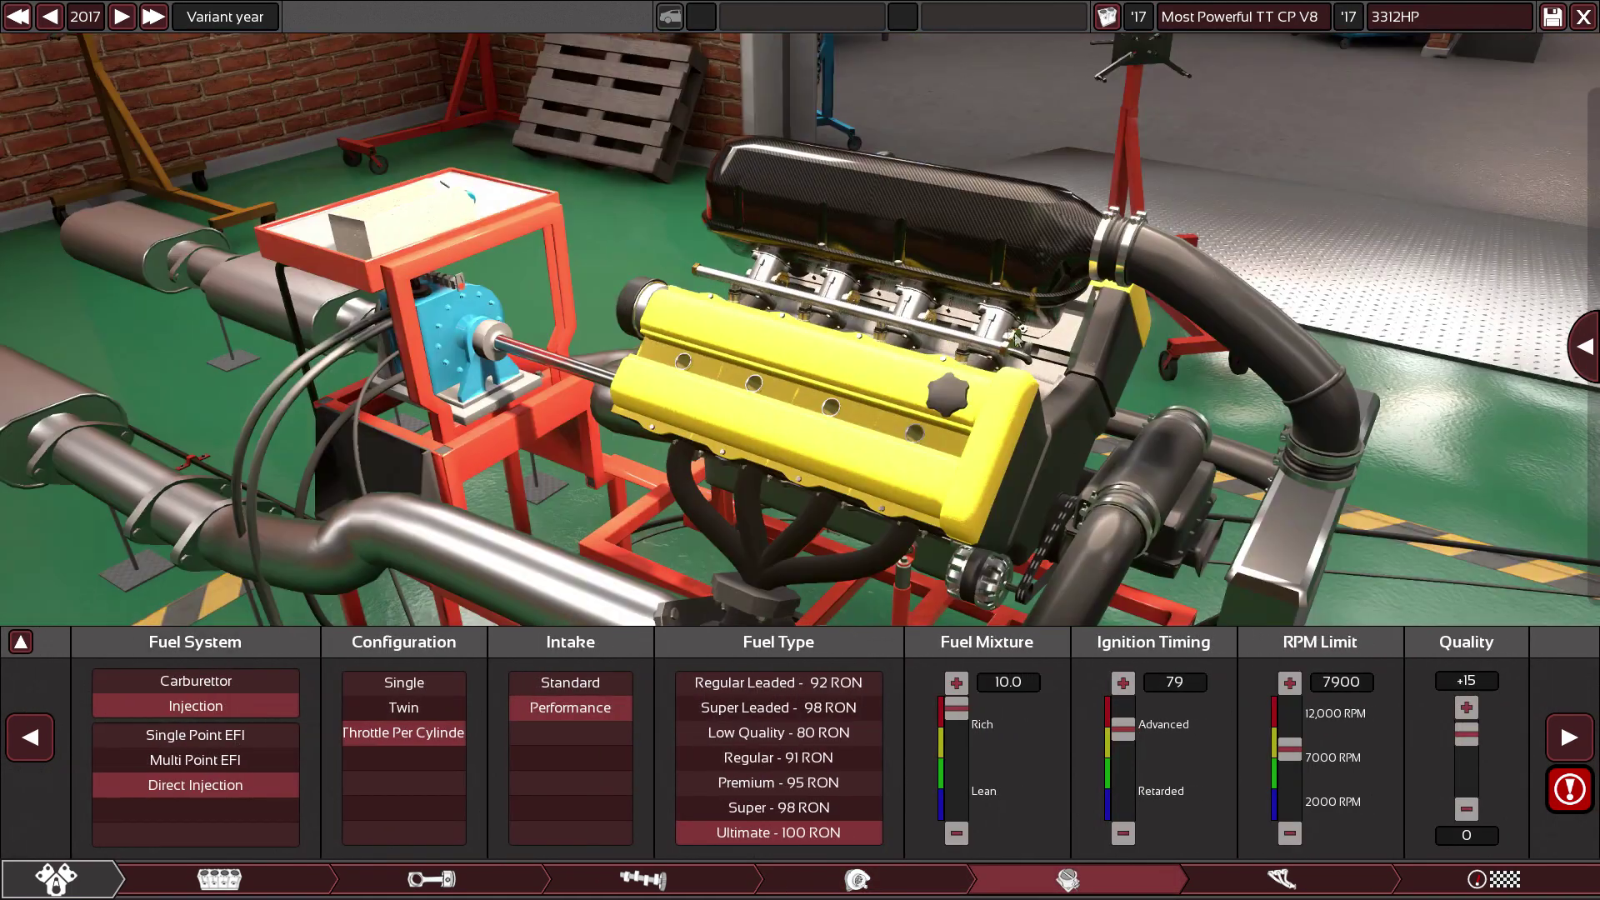
Orbit and zoom around the V8 to view its side, front and front-quarter.
{"action": "scroll", "coordinate": [957, 300], "scroll_direction": "up", "scroll_amount": 10}
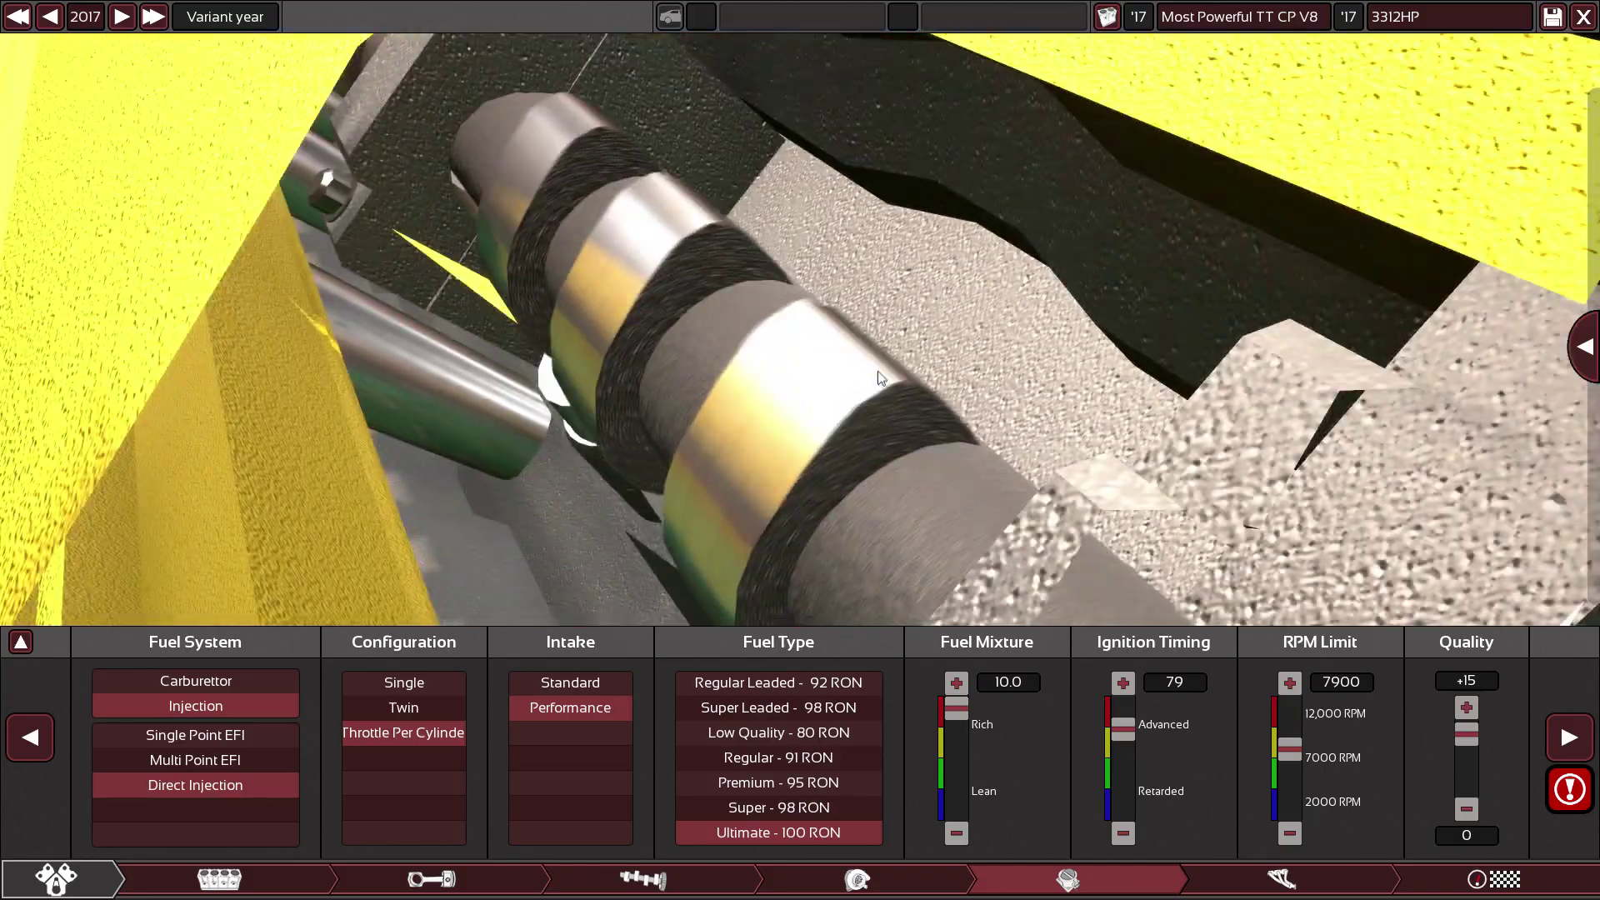
{"action": "left_click_drag", "start_coordinate": [881, 379], "coordinate": [417, 665]}
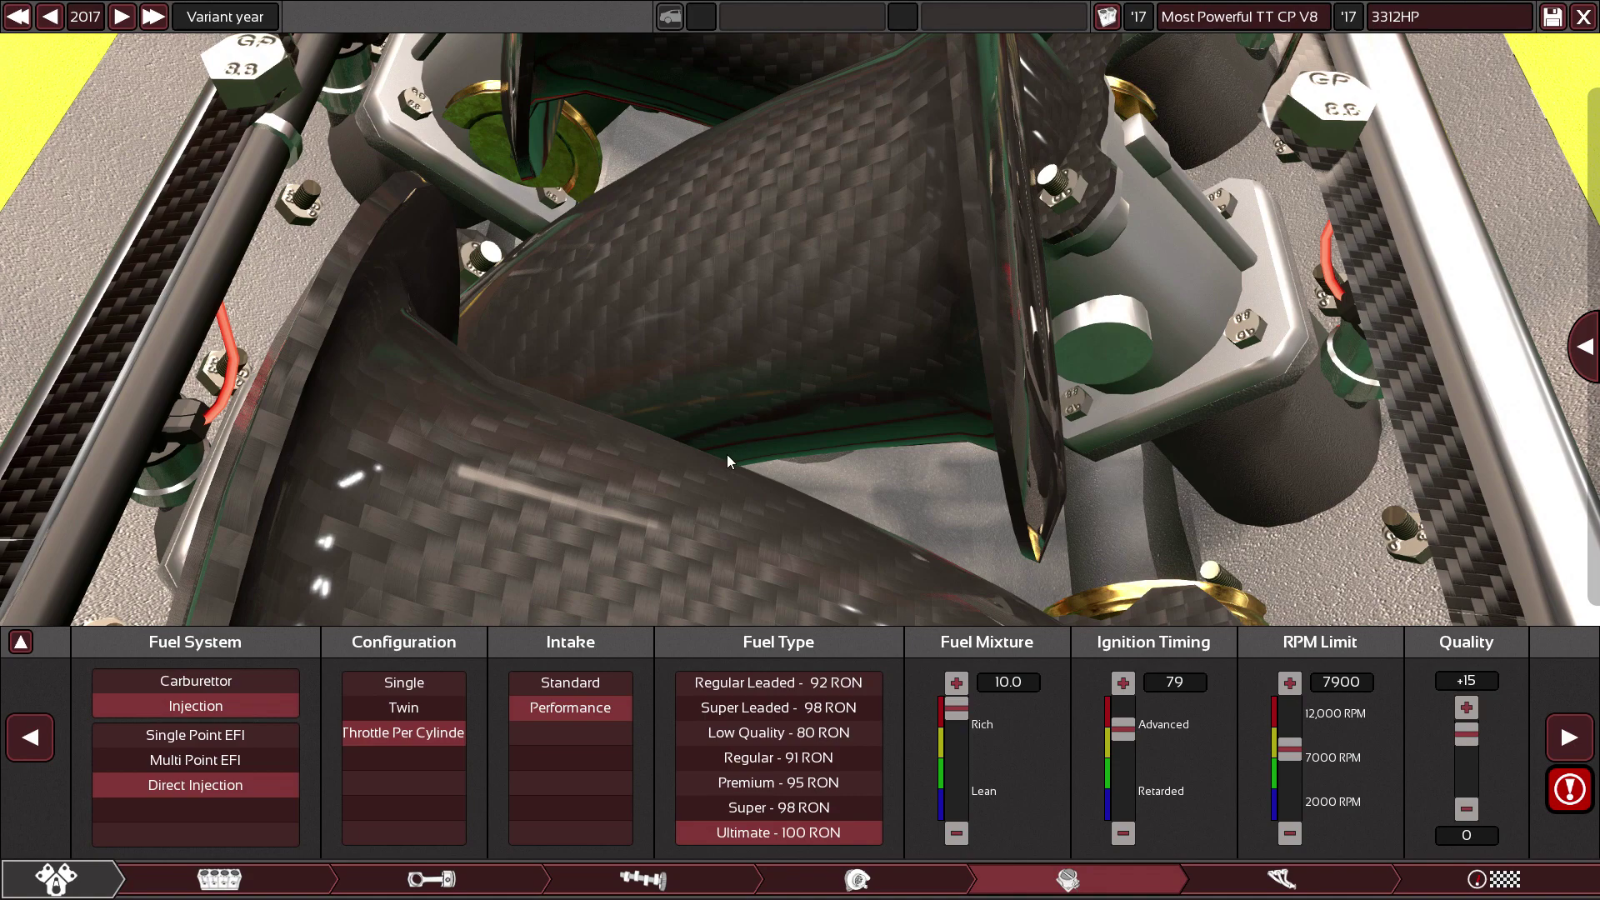
{"action": "scroll", "coordinate": [727, 453], "scroll_direction": "down", "scroll_amount": 10}
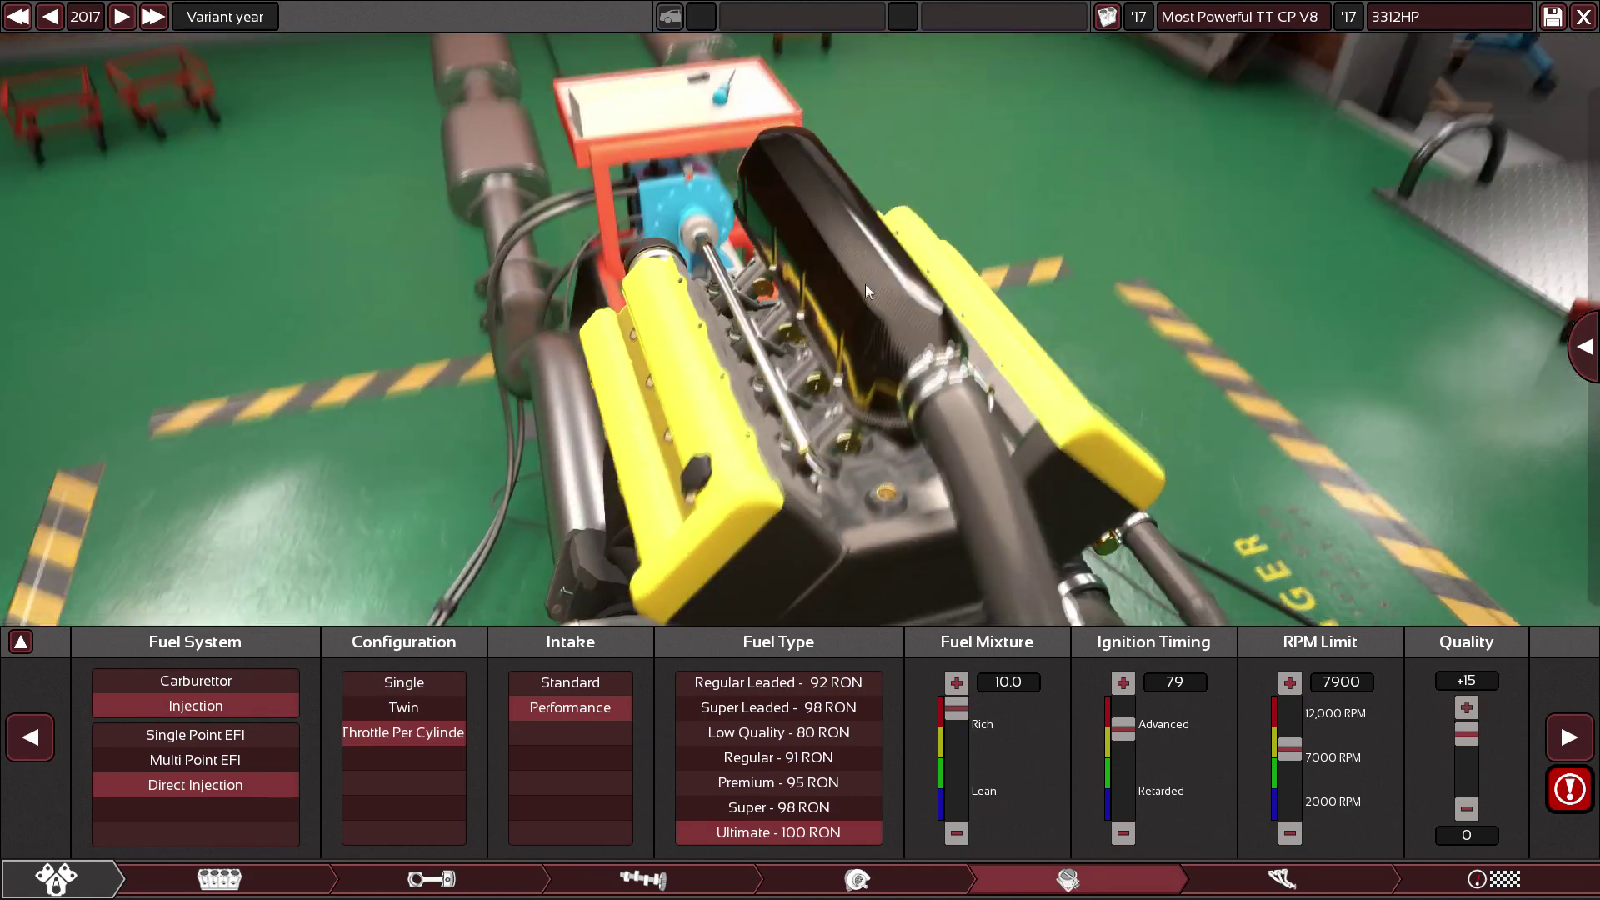
{"action": "left_click_drag", "start_coordinate": [865, 284], "coordinate": [1204, 287]}
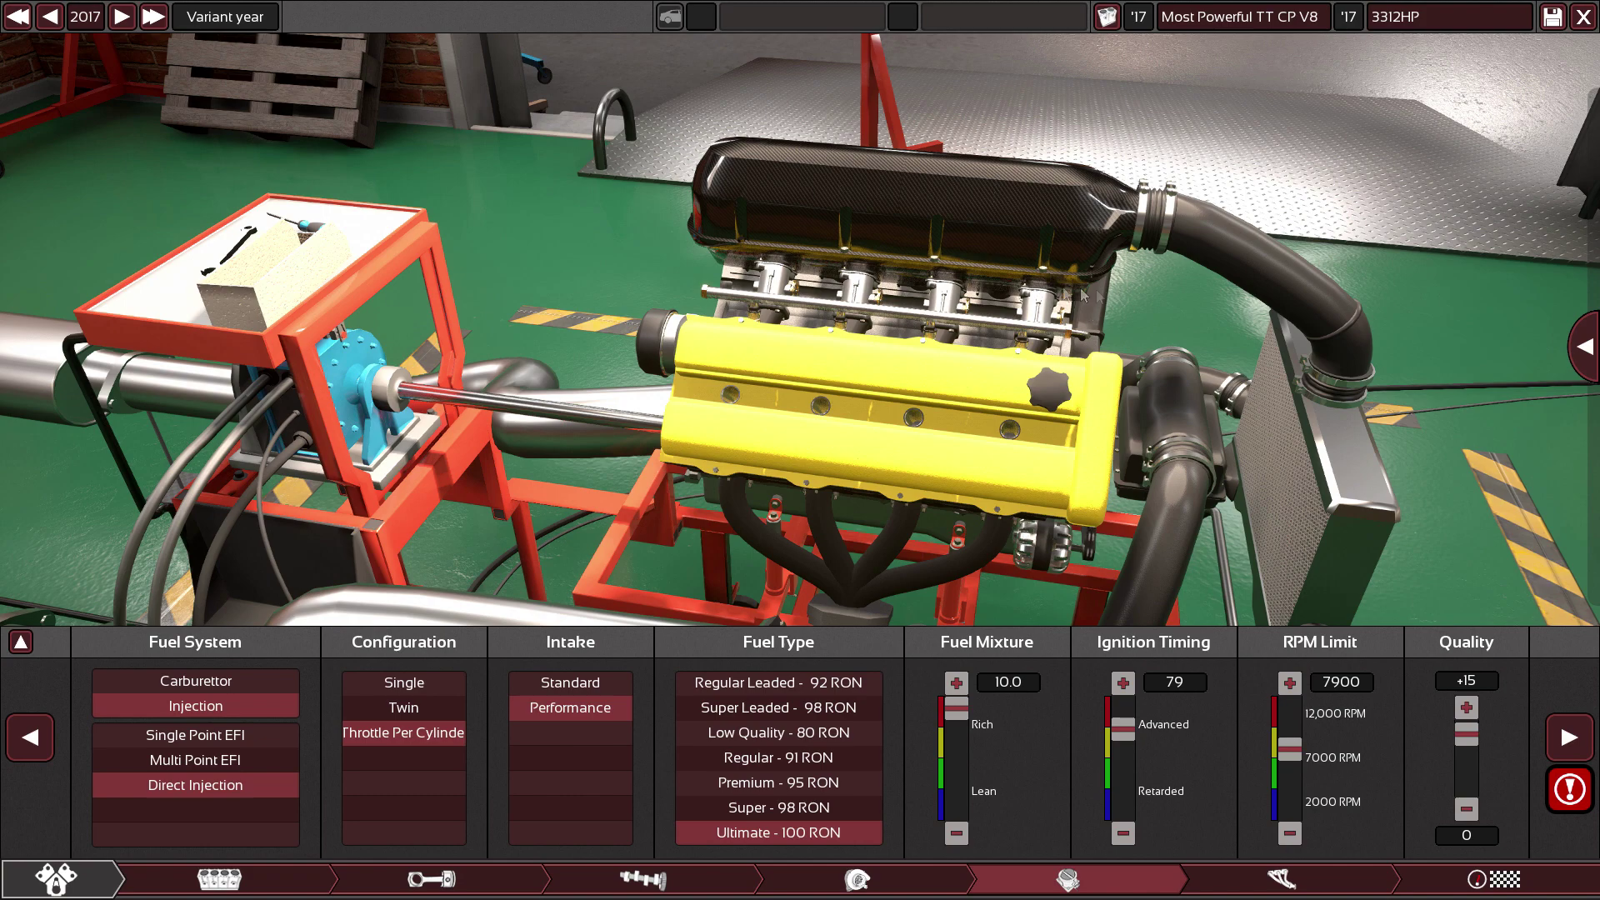
{"action": "left_click_drag", "start_coordinate": [792, 188], "coordinate": [718, 479]}
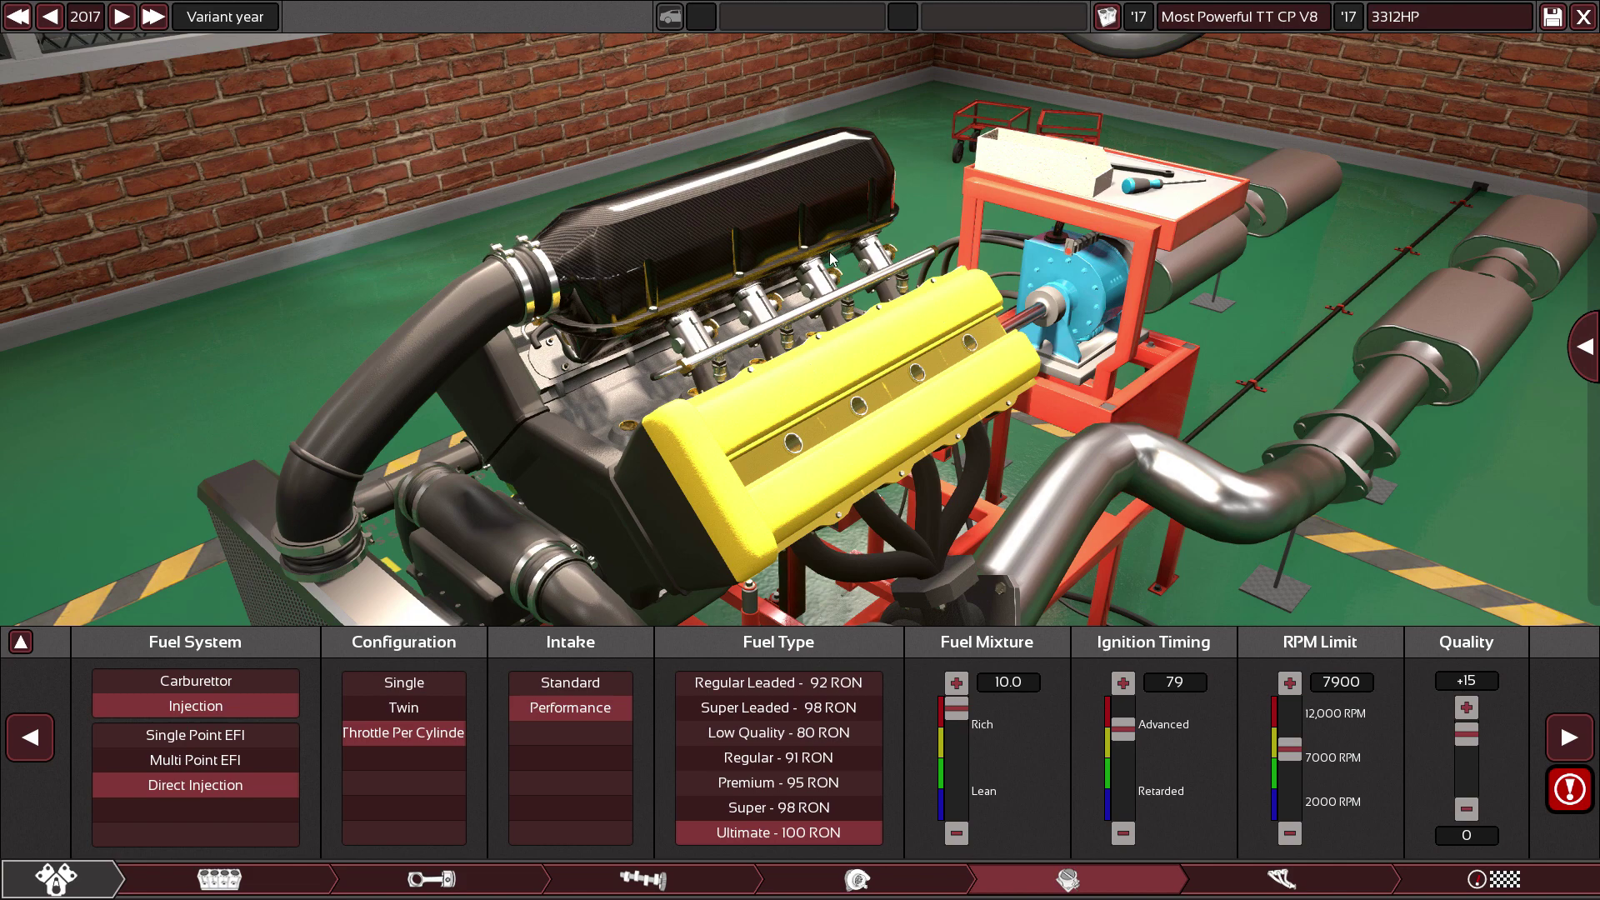
{"action": "left_click_drag", "start_coordinate": [831, 259], "coordinate": [1134, 362]}
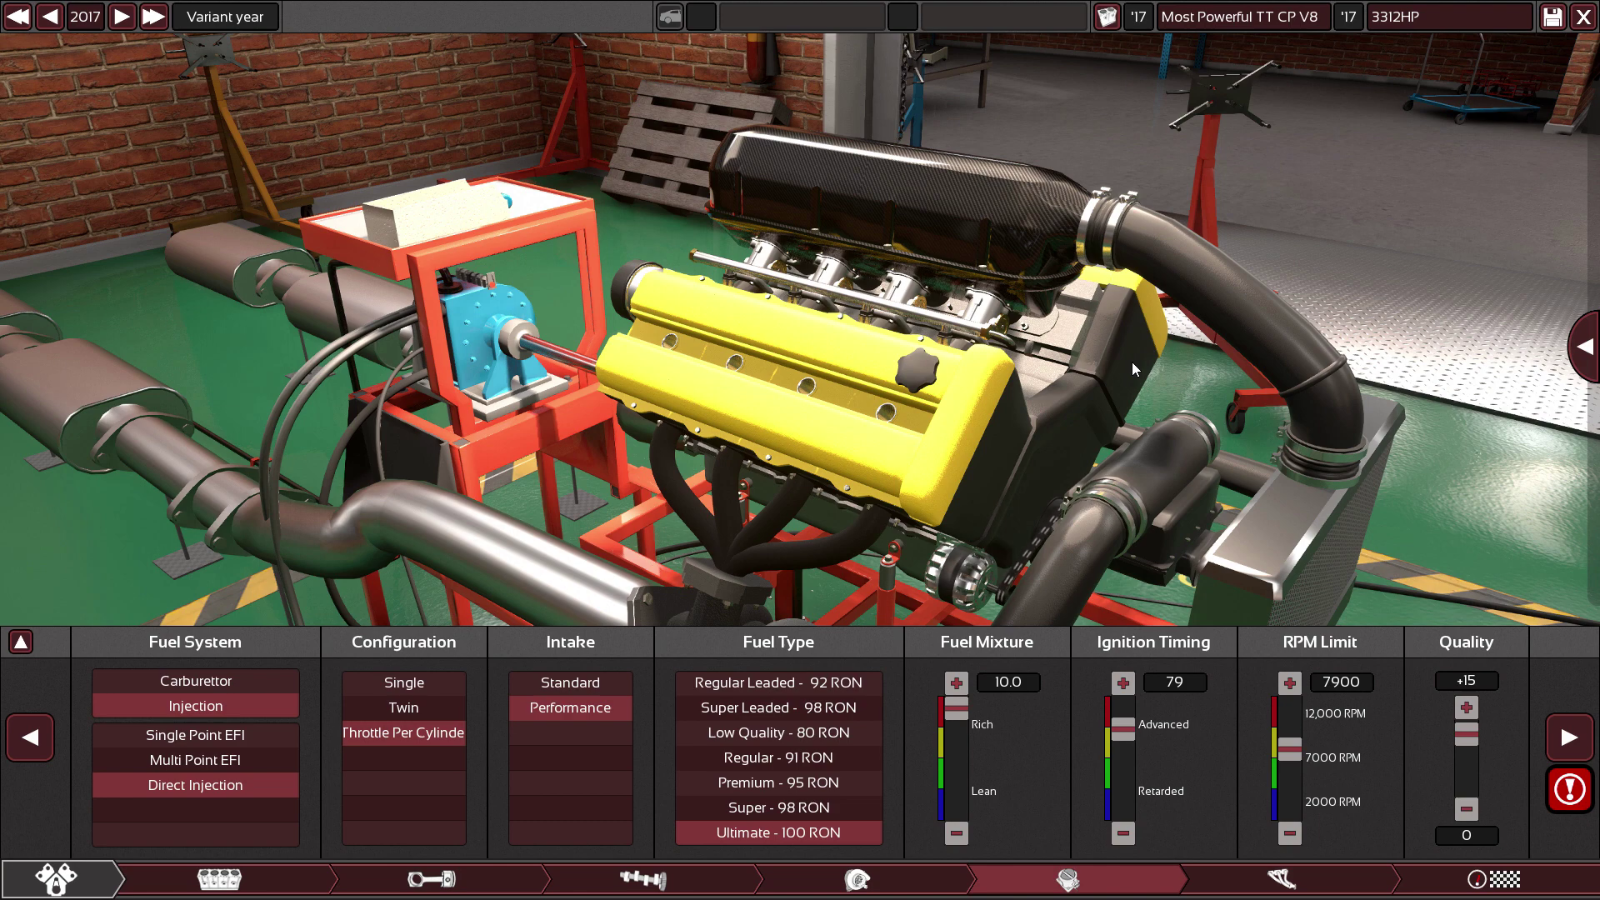
{"action": "left_click_drag", "start_coordinate": [1132, 362], "coordinate": [883, 330]}
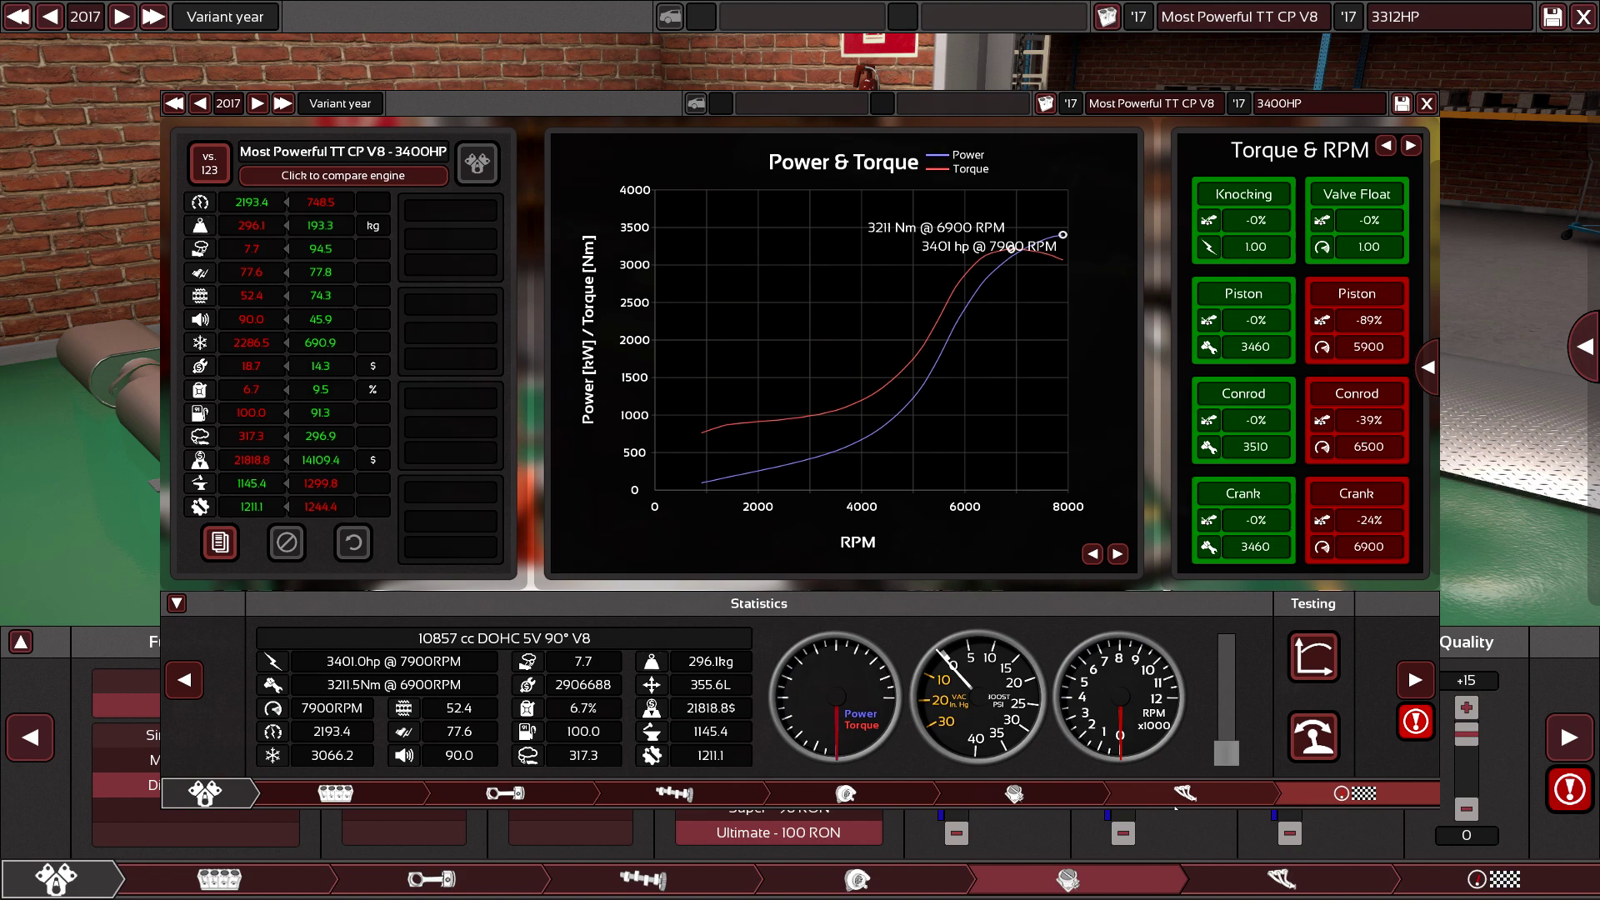
Close the 3400HP power graph and go to the engine family block page.
{"action": "key", "text": "Escape"}
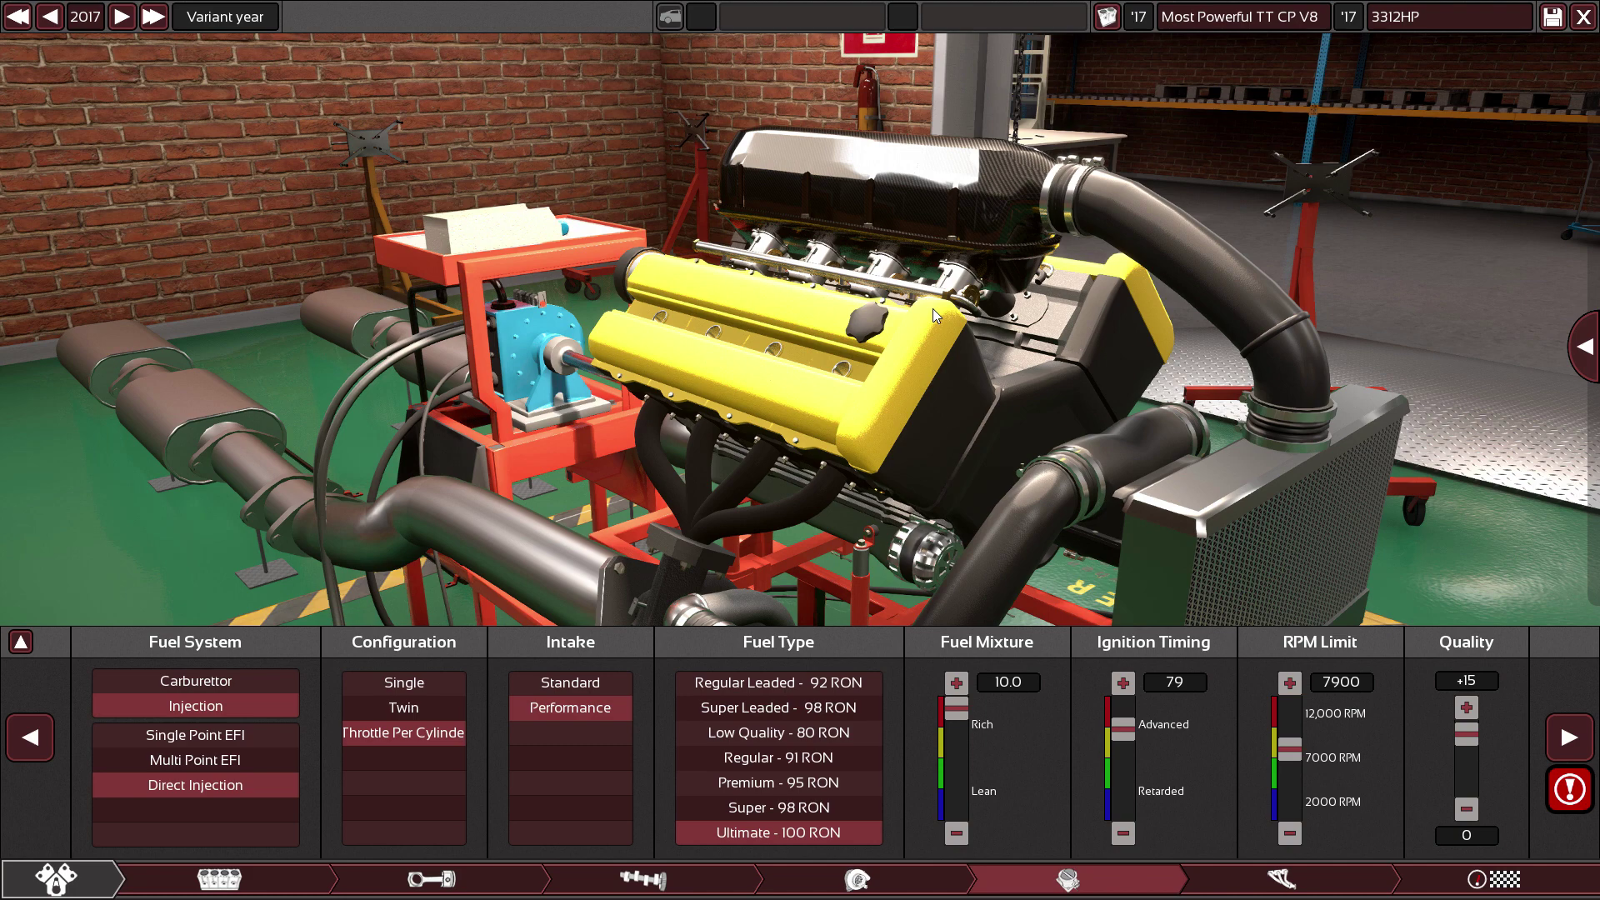
{"action": "left_click", "coordinate": [212, 884]}
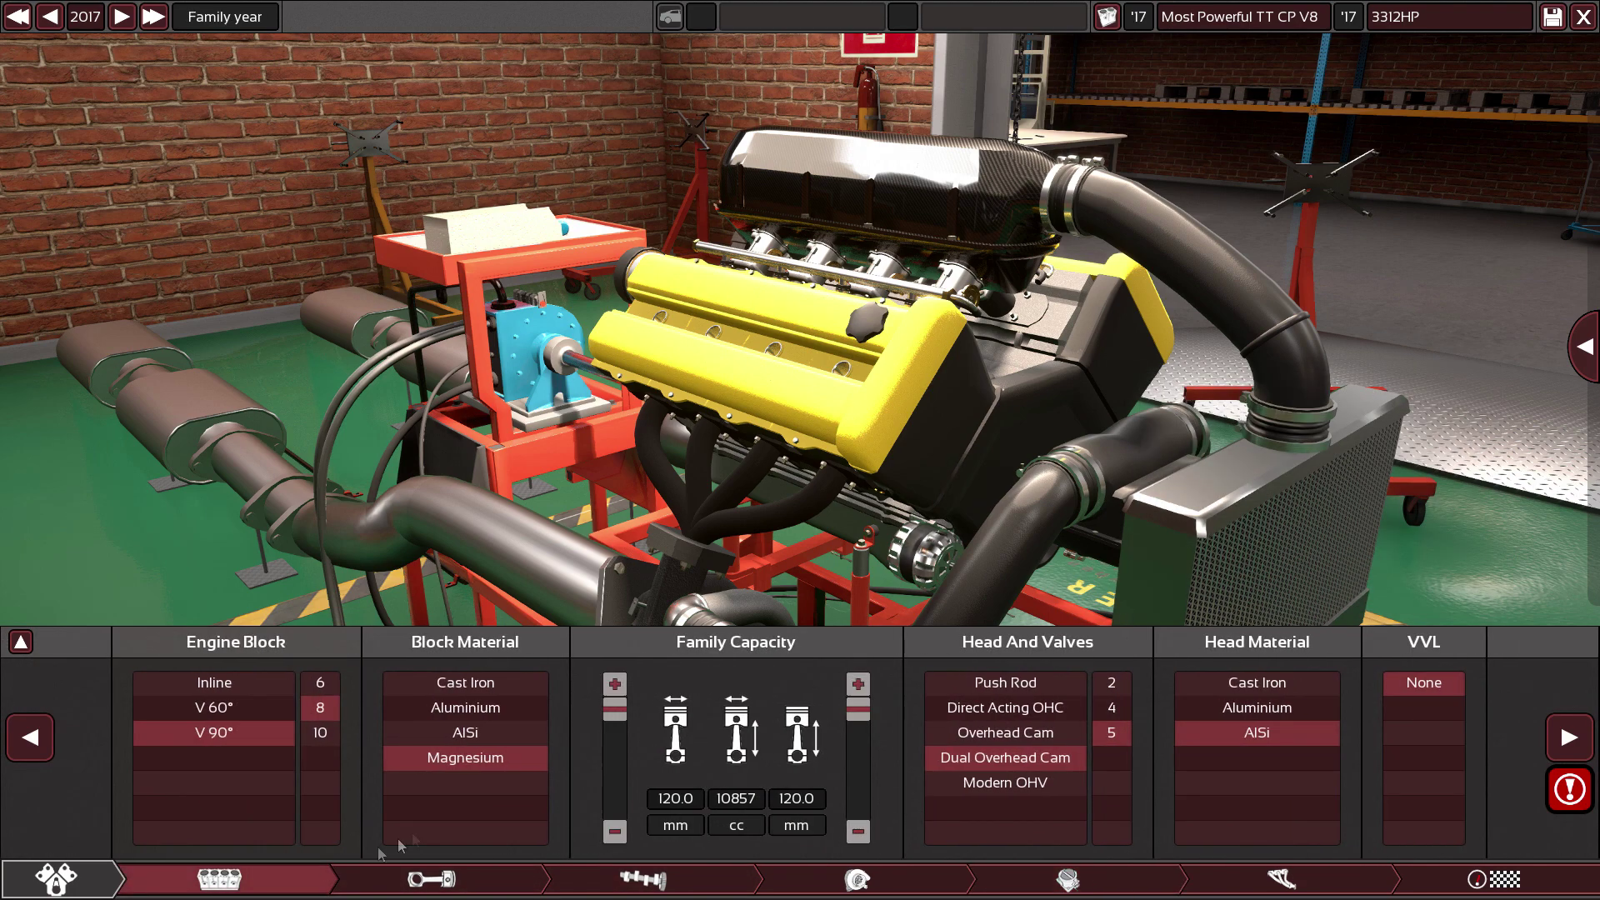
Inspect the magnesium V90° block, 10857 cc displacement and five-valve DOHC AlSi head options.
{"action": "mouse_move", "coordinate": [301, 719]}
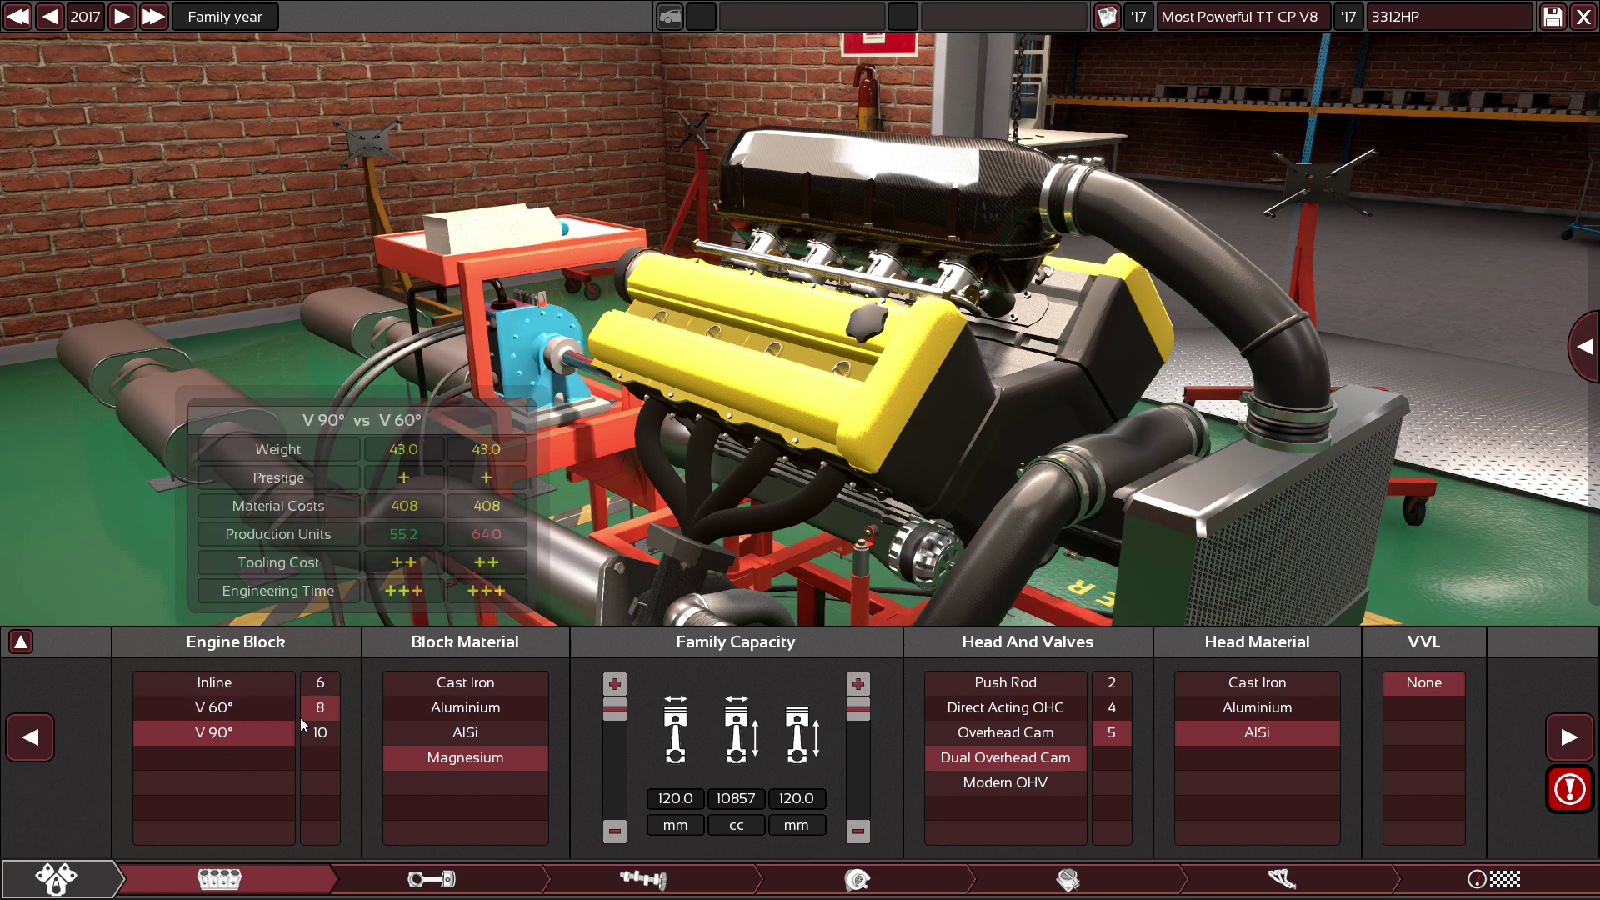
{"action": "mouse_move", "coordinate": [454, 737]}
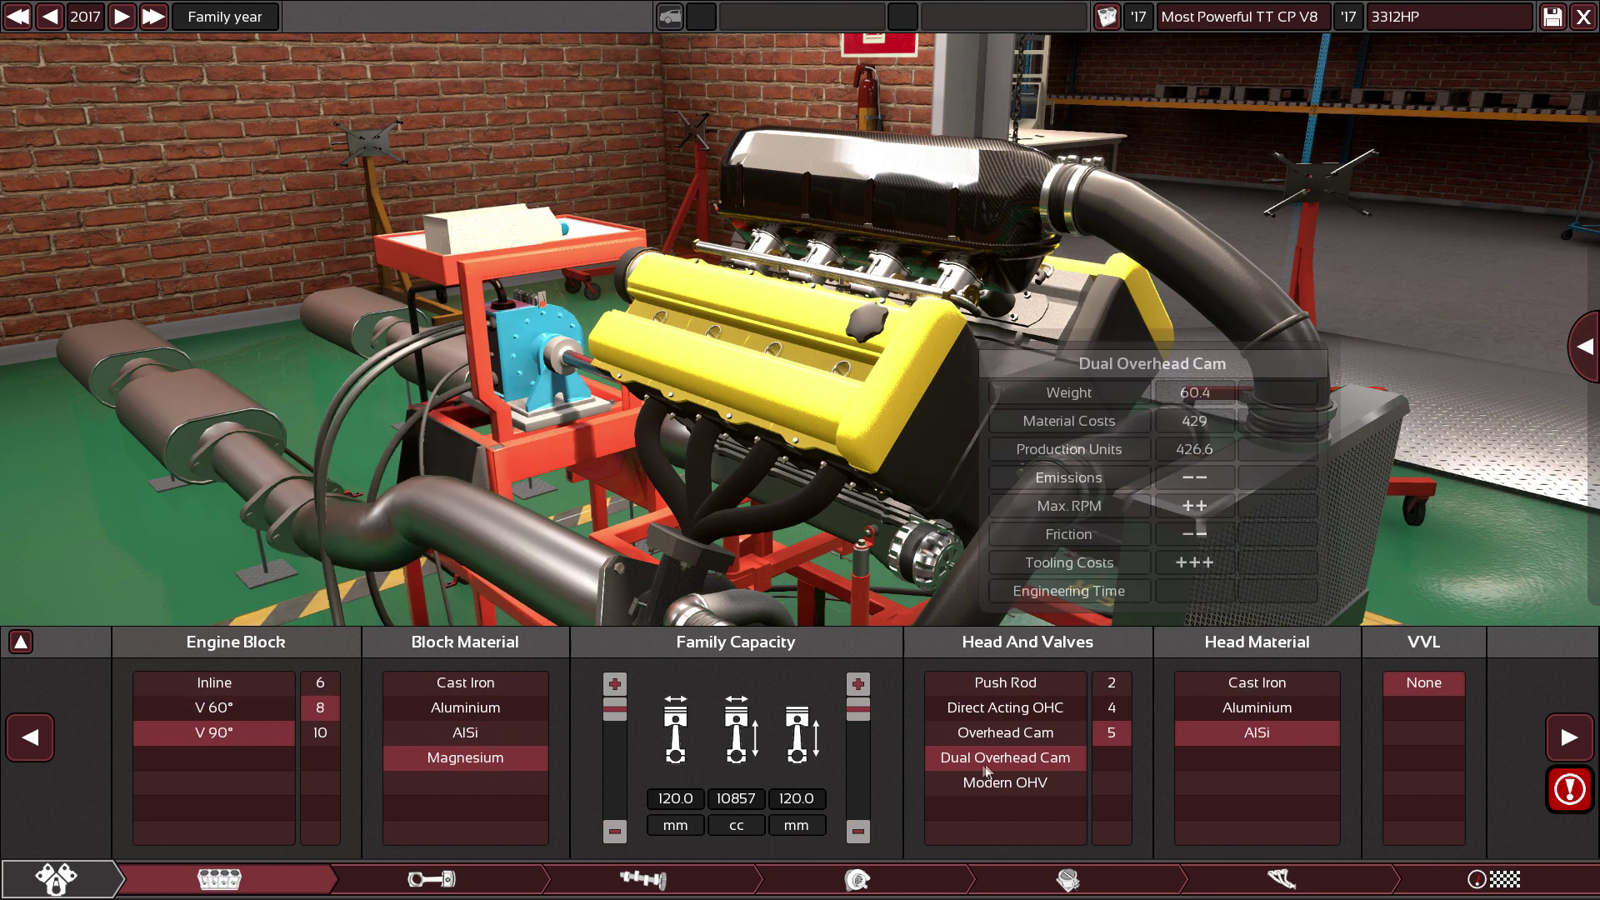
{"action": "mouse_move", "coordinate": [1115, 739]}
{"action": "mouse_move", "coordinate": [1227, 727]}
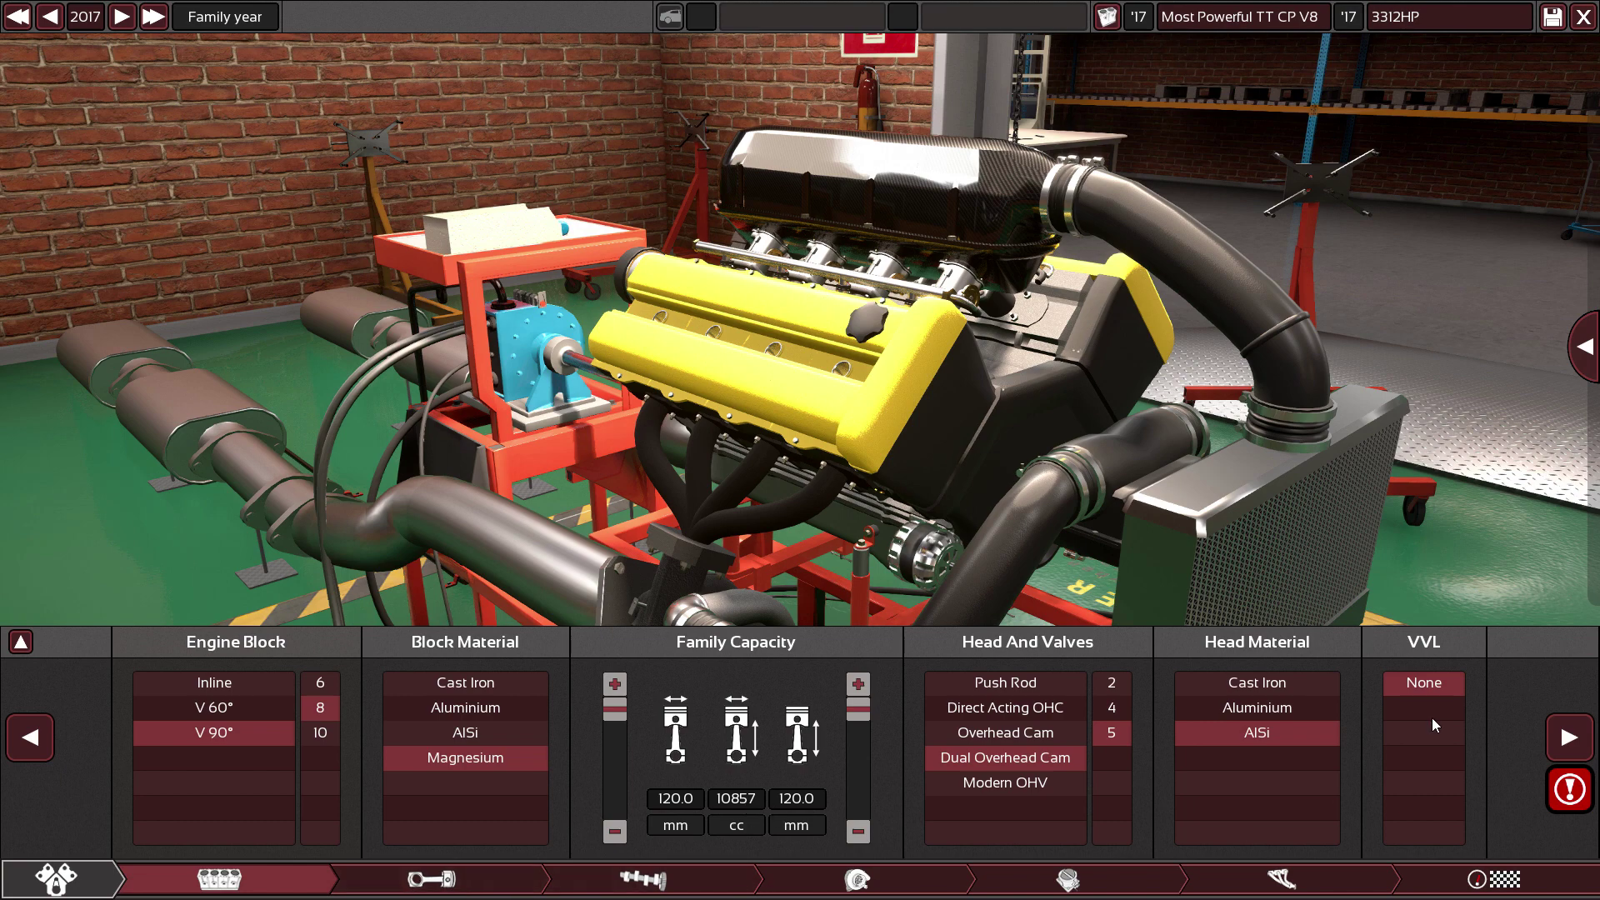
Look over the crank and camshaft pages and bring back the engine stats and power graph.
{"action": "left_click", "coordinate": [447, 890]}
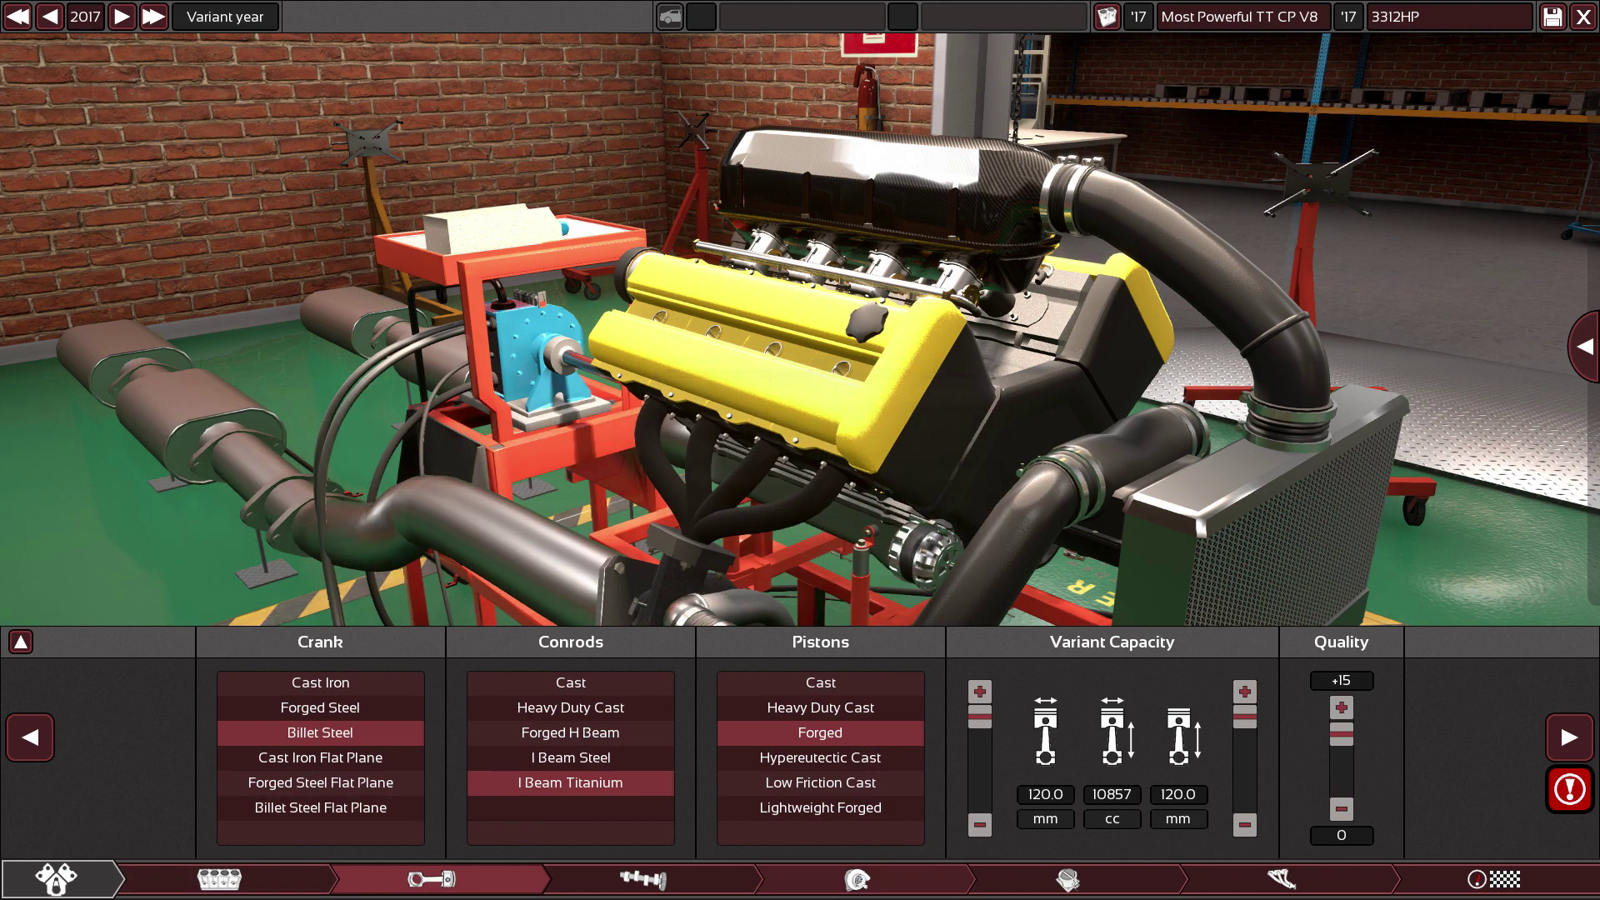
{"action": "left_click", "coordinate": [674, 888]}
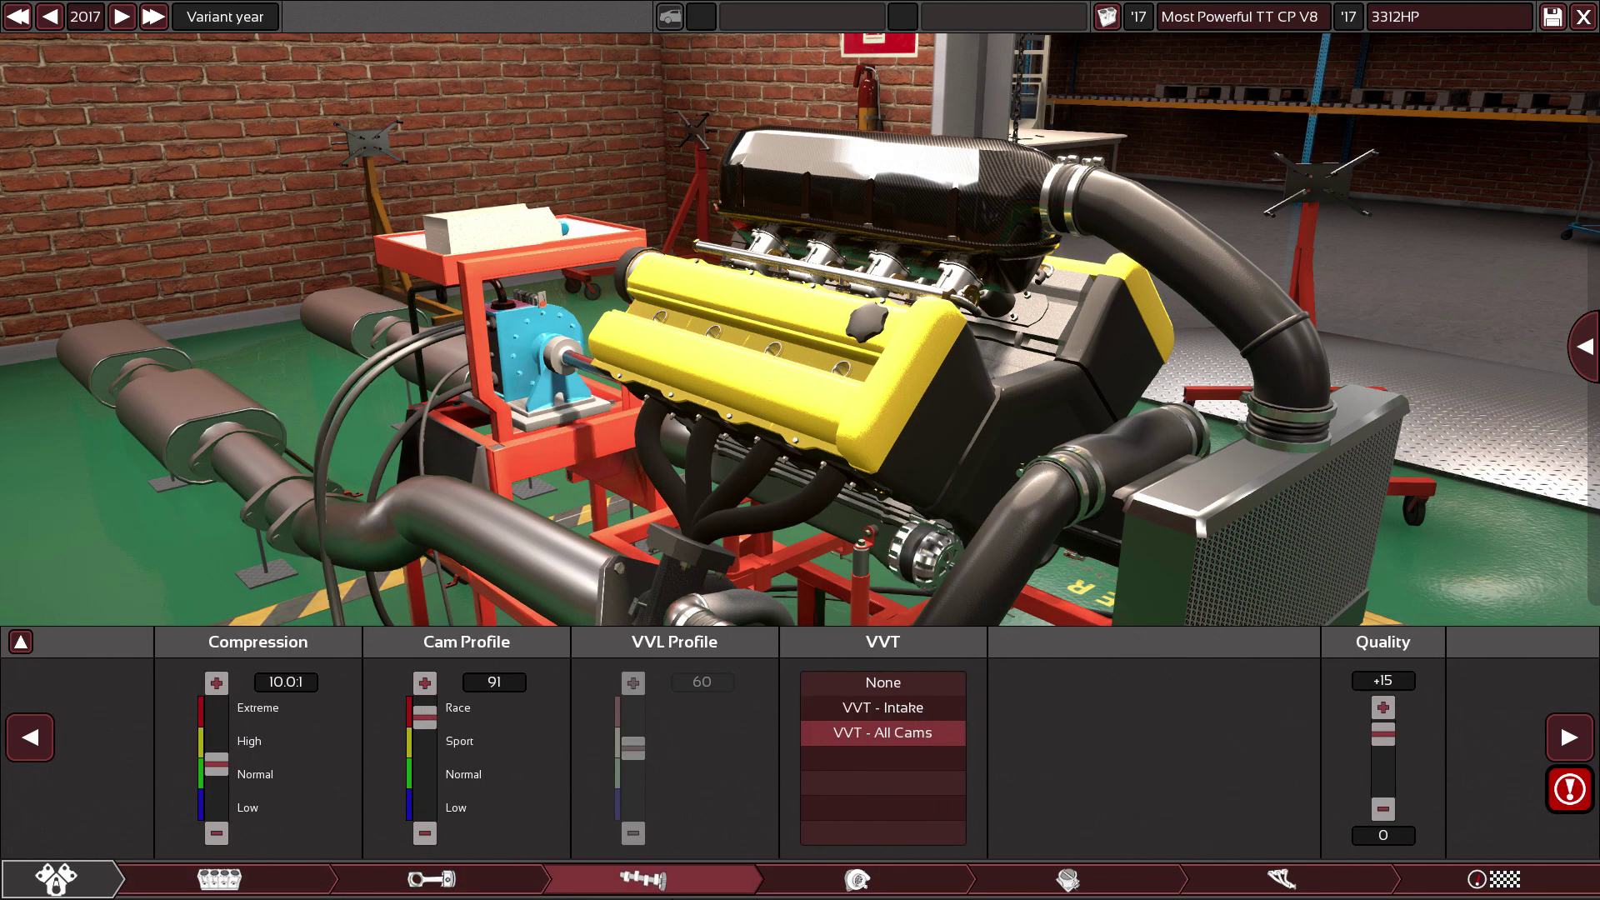
{"action": "left_click", "coordinate": [21, 643]}
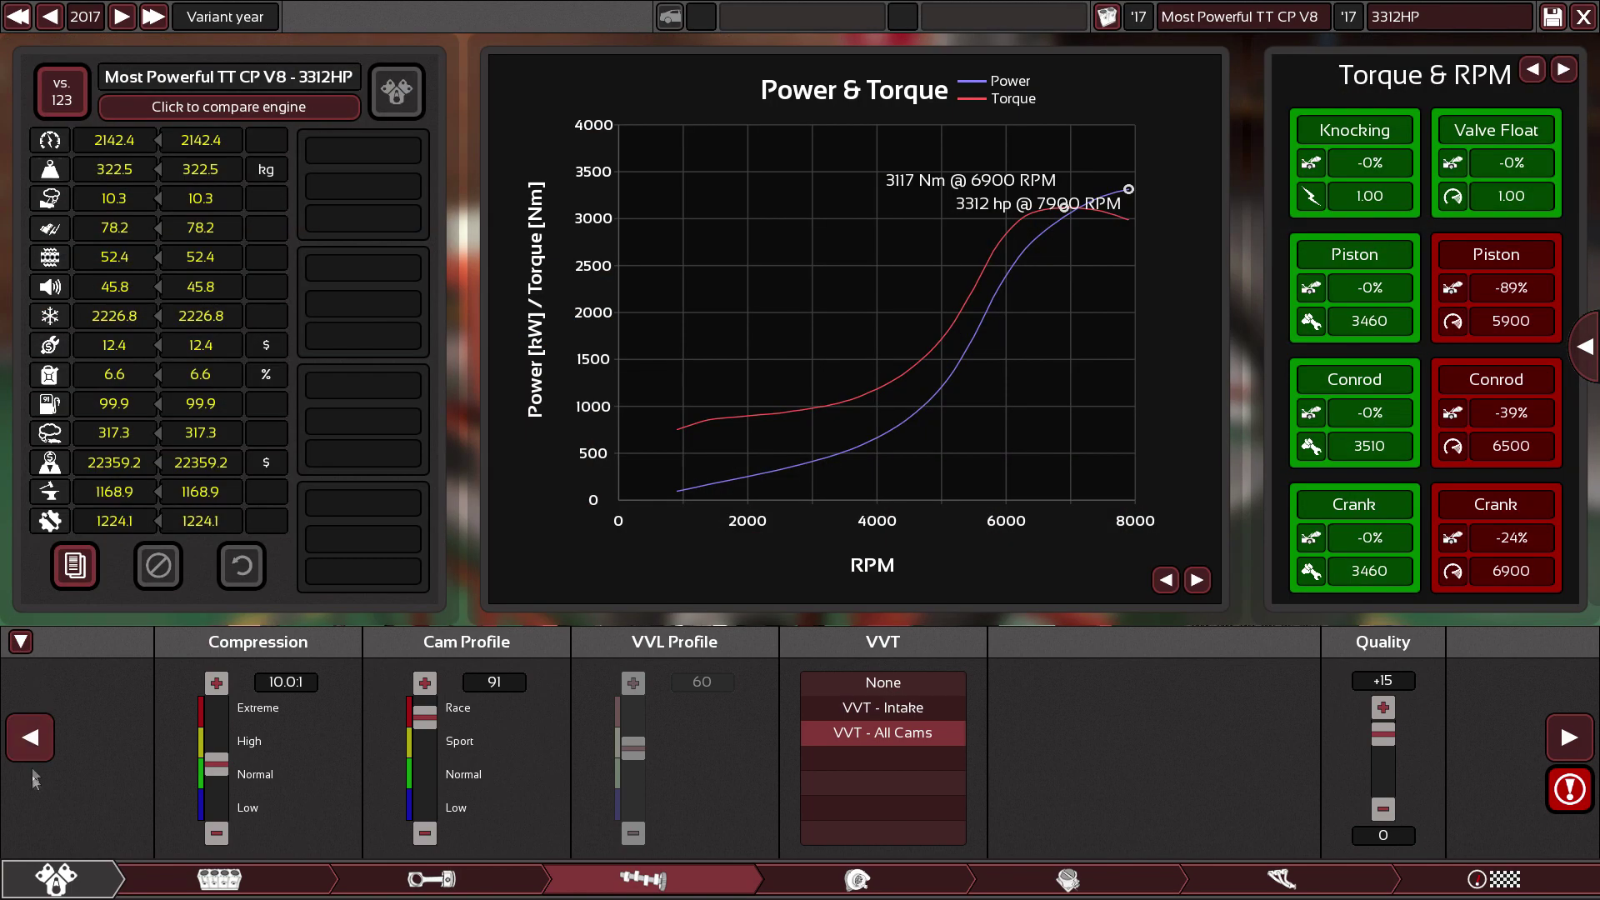
Nudge compression and cam profile, leaving them at 10.0:1 and 91 for 3312 hp.
{"action": "left_click", "coordinate": [206, 763]}
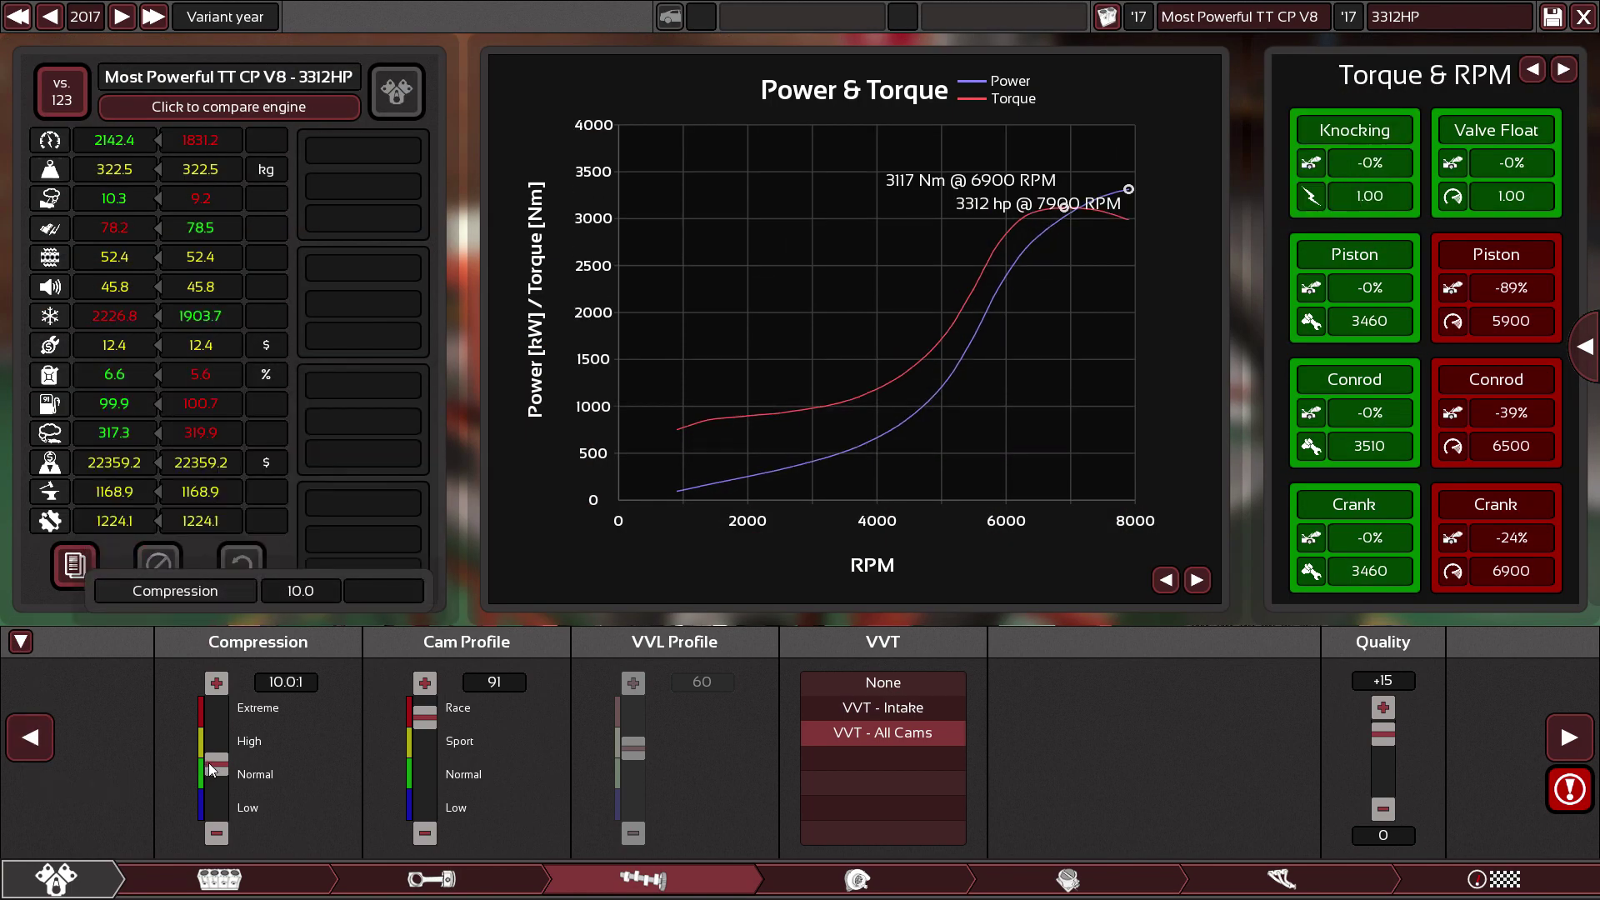
{"action": "left_click_drag", "start_coordinate": [210, 769], "coordinate": [214, 771]}
{"action": "left_click", "coordinate": [425, 740]}
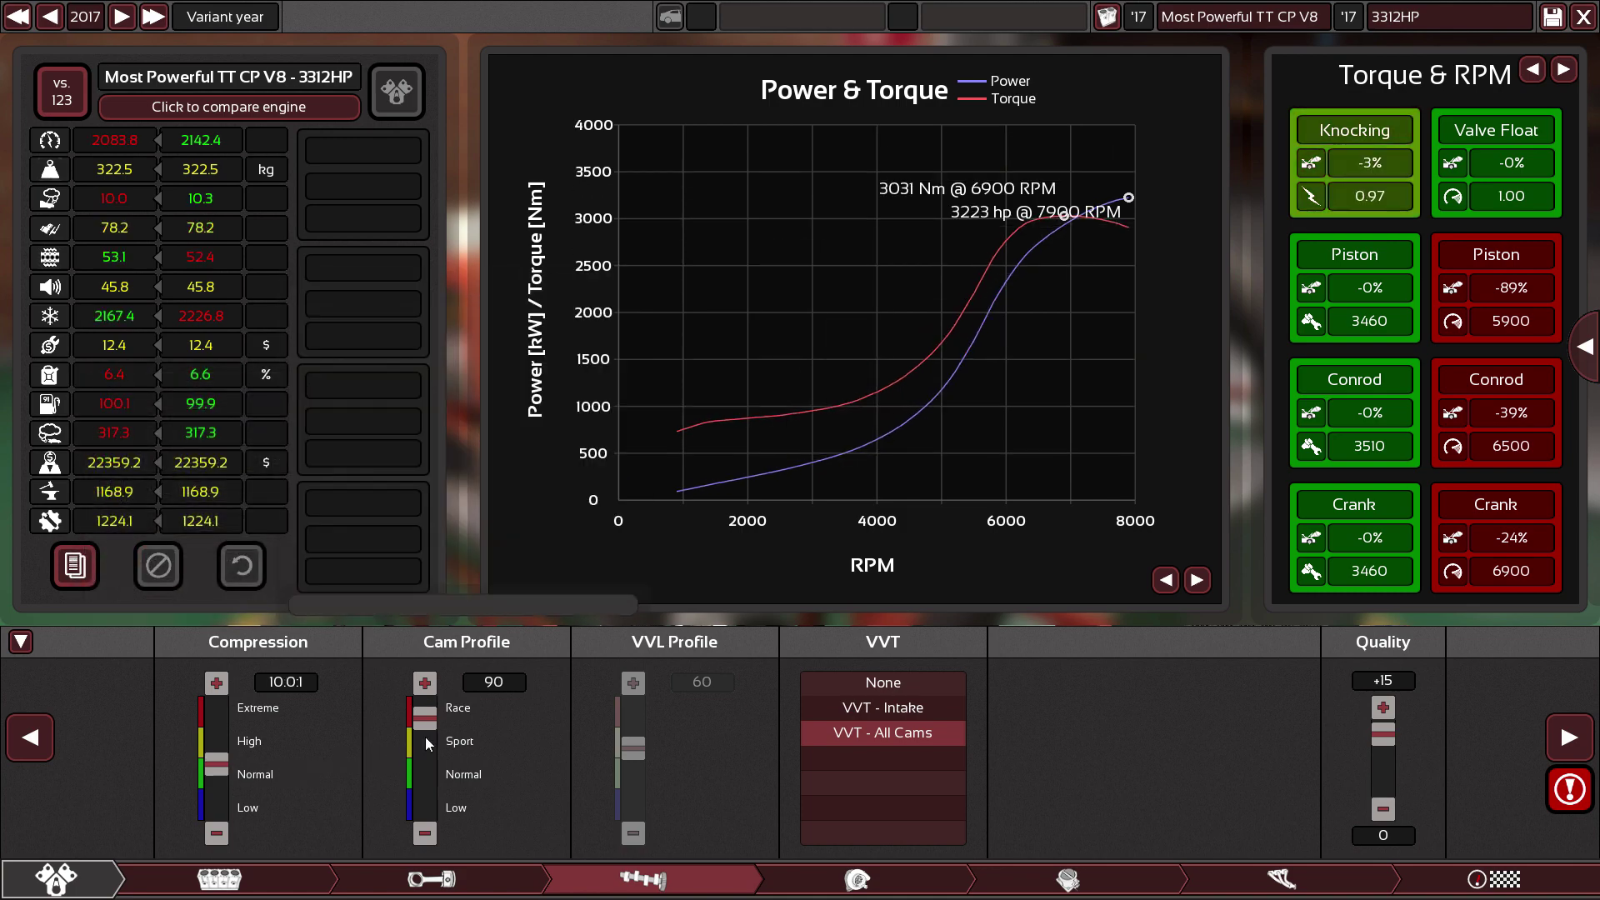
{"action": "left_click_drag", "start_coordinate": [427, 743], "coordinate": [427, 744]}
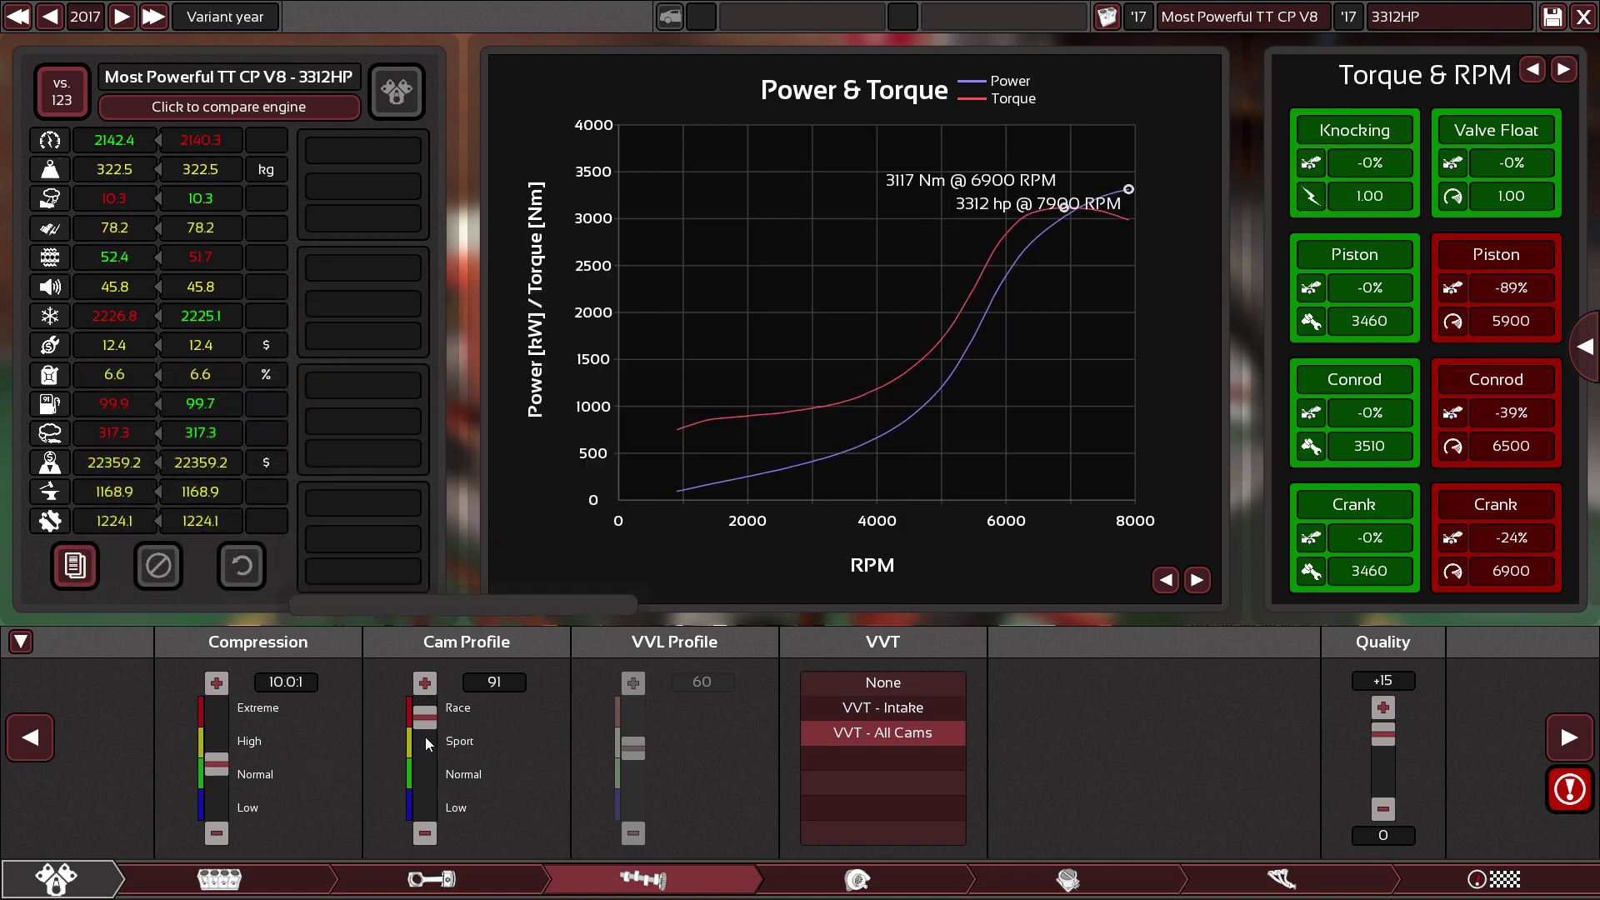
Try Max Boost at 40.70 psi, then return it to 43.51 psi, keeping 3312 hp.
{"action": "left_click", "coordinate": [763, 880]}
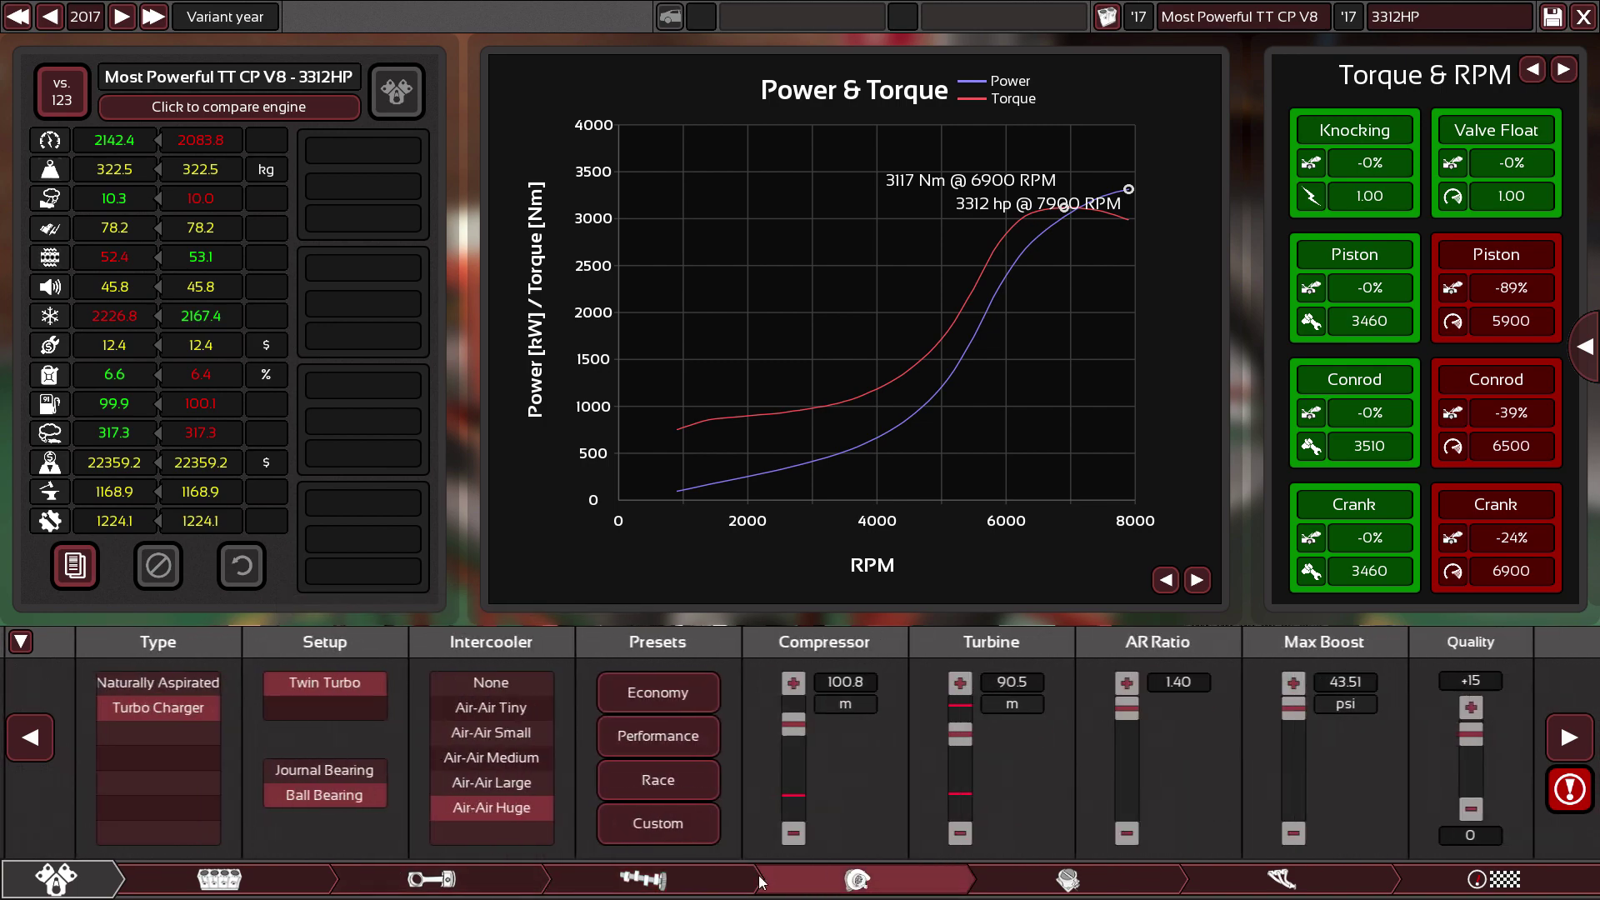
{"action": "mouse_move", "coordinate": [775, 744]}
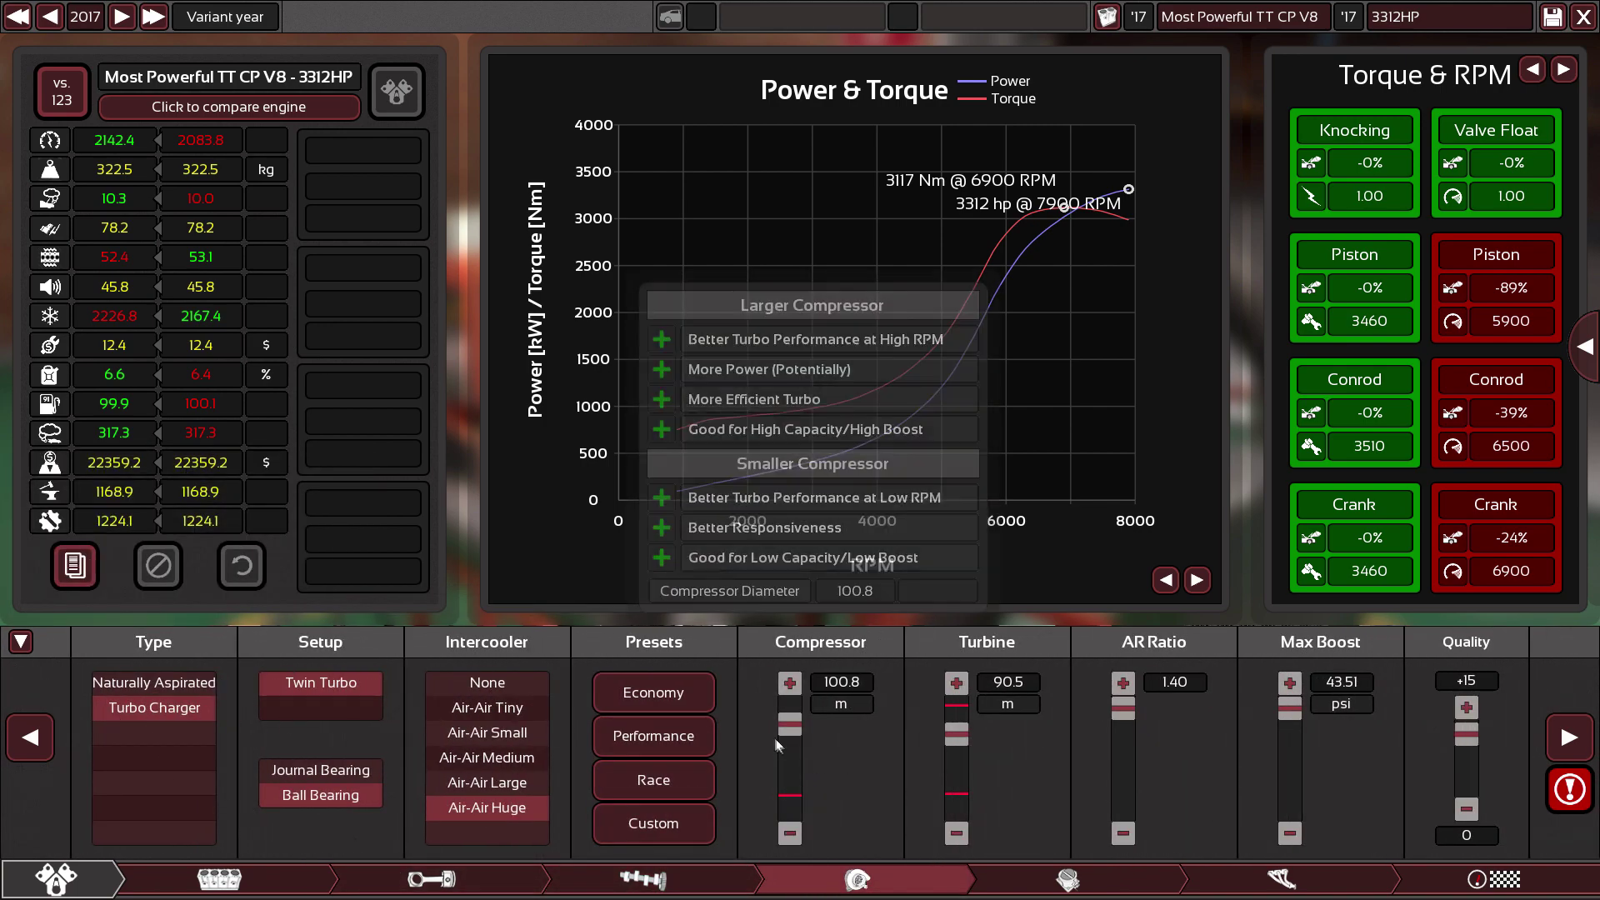
{"action": "mouse_move", "coordinate": [965, 753]}
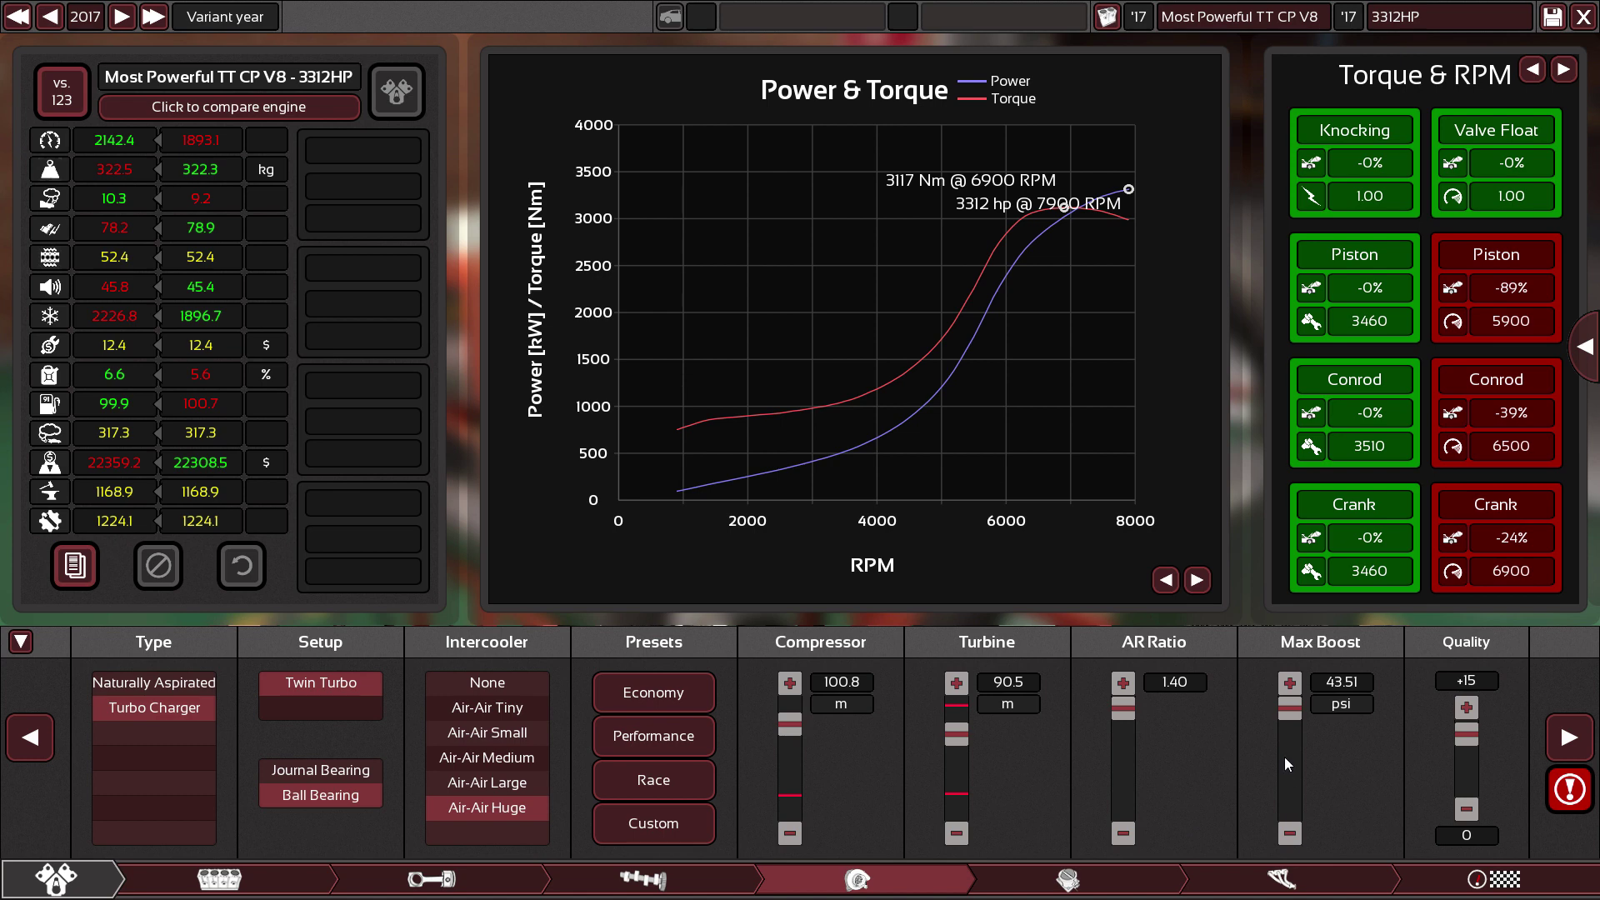
{"action": "scroll", "coordinate": [1283, 757], "scroll_direction": "down", "scroll_amount": 2}
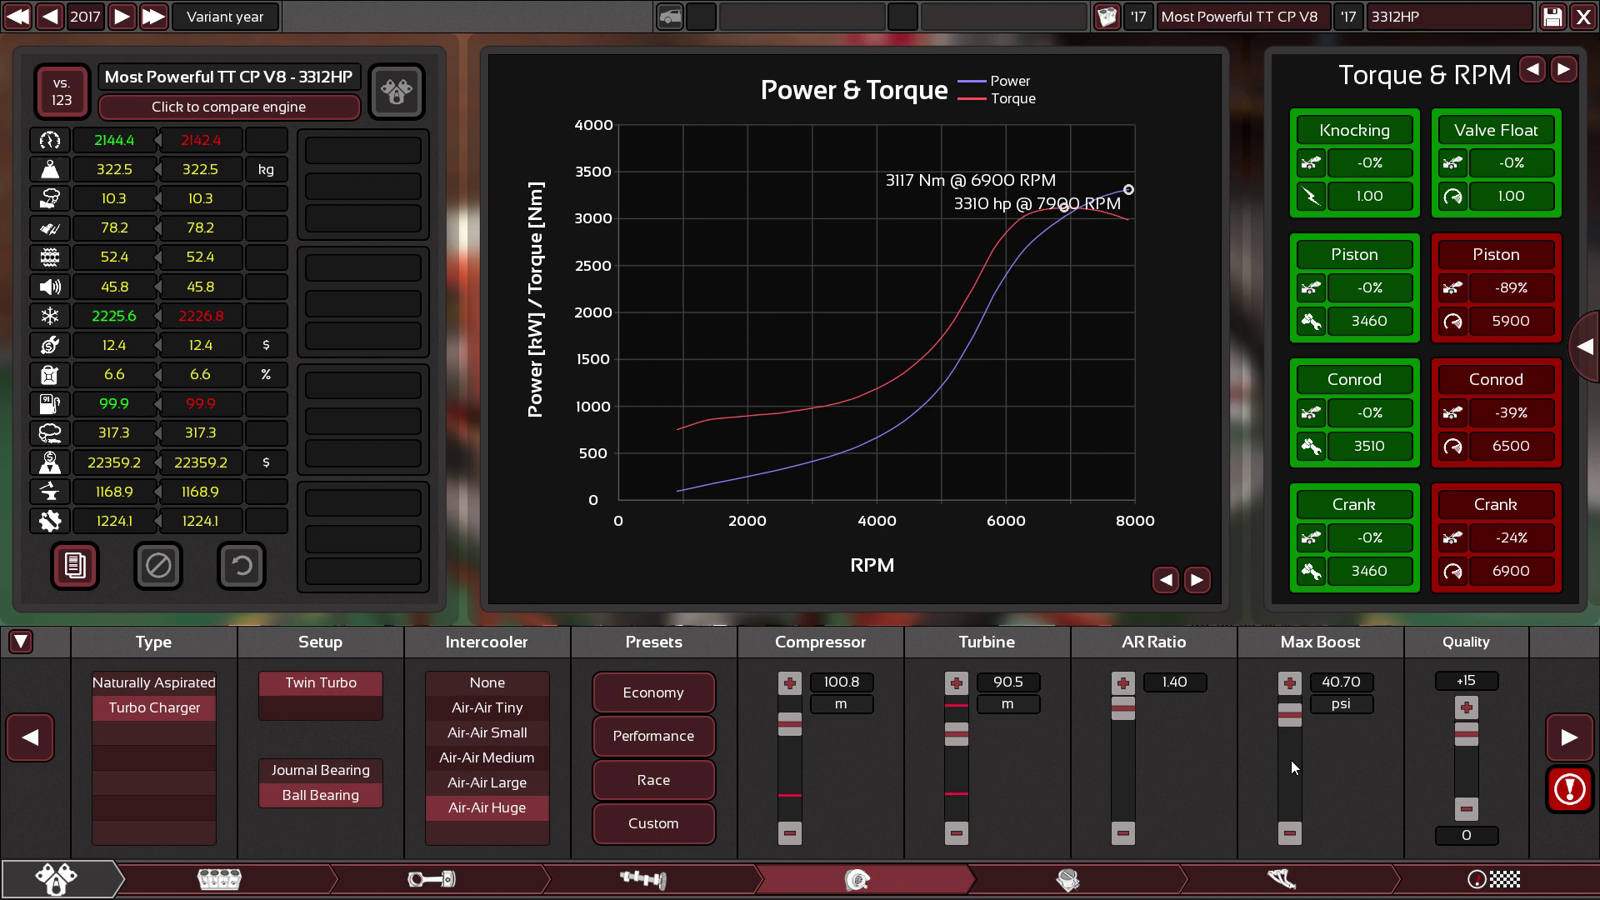
{"action": "scroll", "coordinate": [1292, 760], "scroll_direction": "up", "scroll_amount": 1}
{"action": "scroll", "coordinate": [1292, 760], "scroll_direction": "down", "scroll_amount": 1}
{"action": "scroll", "coordinate": [1287, 758], "scroll_direction": "up", "scroll_amount": 2}
{"action": "scroll", "coordinate": [1287, 758], "scroll_direction": "down", "scroll_amount": 2}
{"action": "scroll", "coordinate": [1286, 759], "scroll_direction": "up", "scroll_amount": 2}
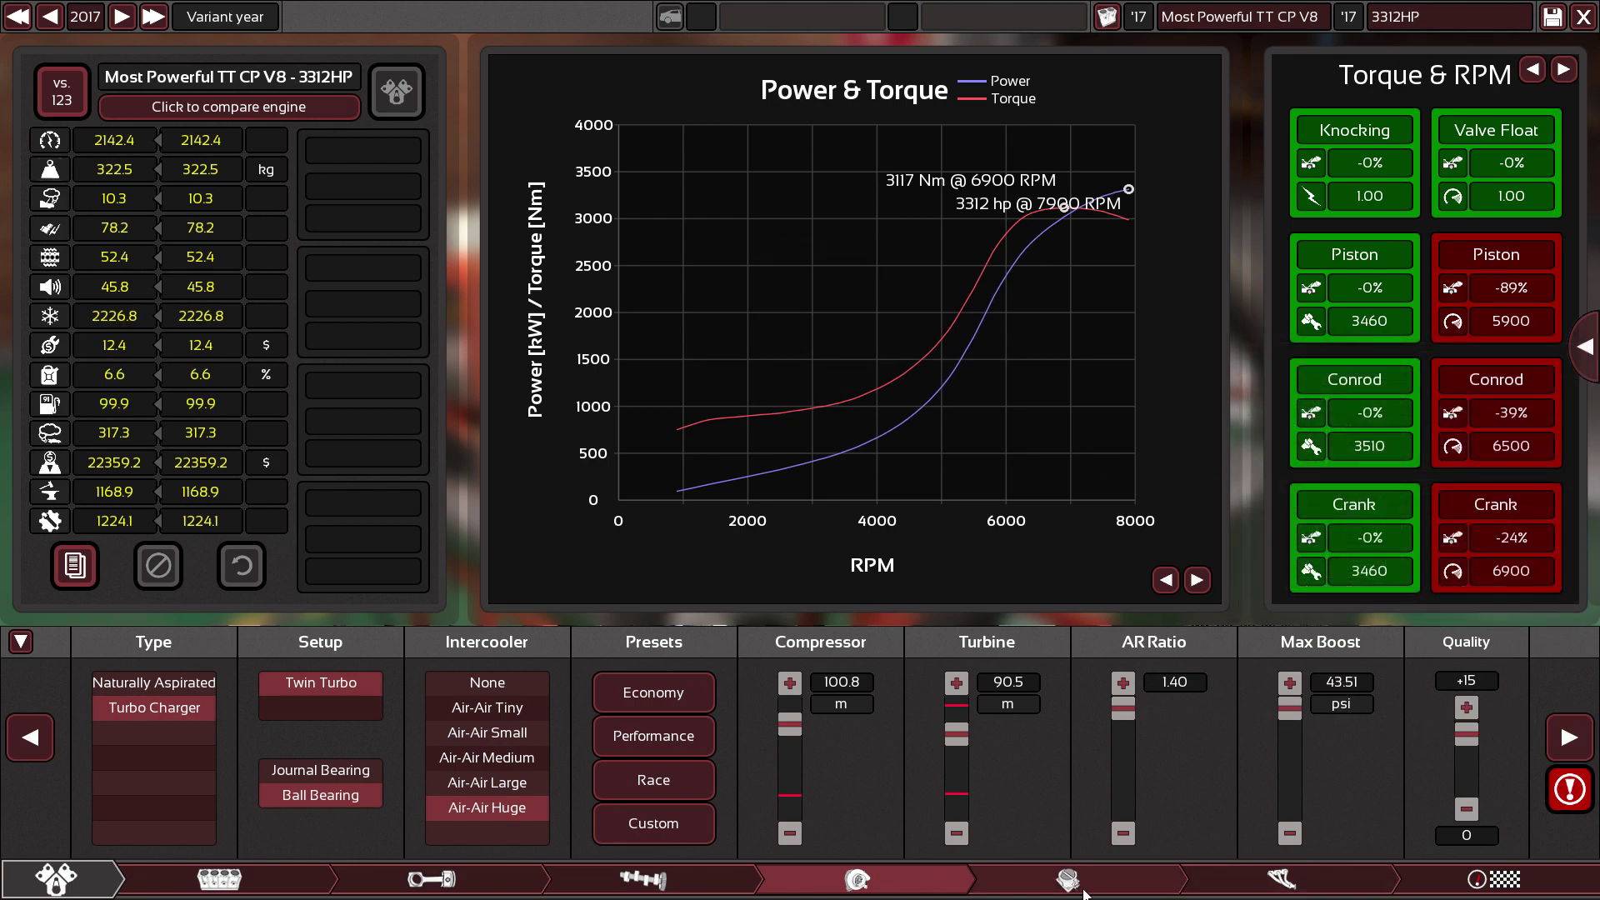
{"action": "left_click", "coordinate": [1075, 879]}
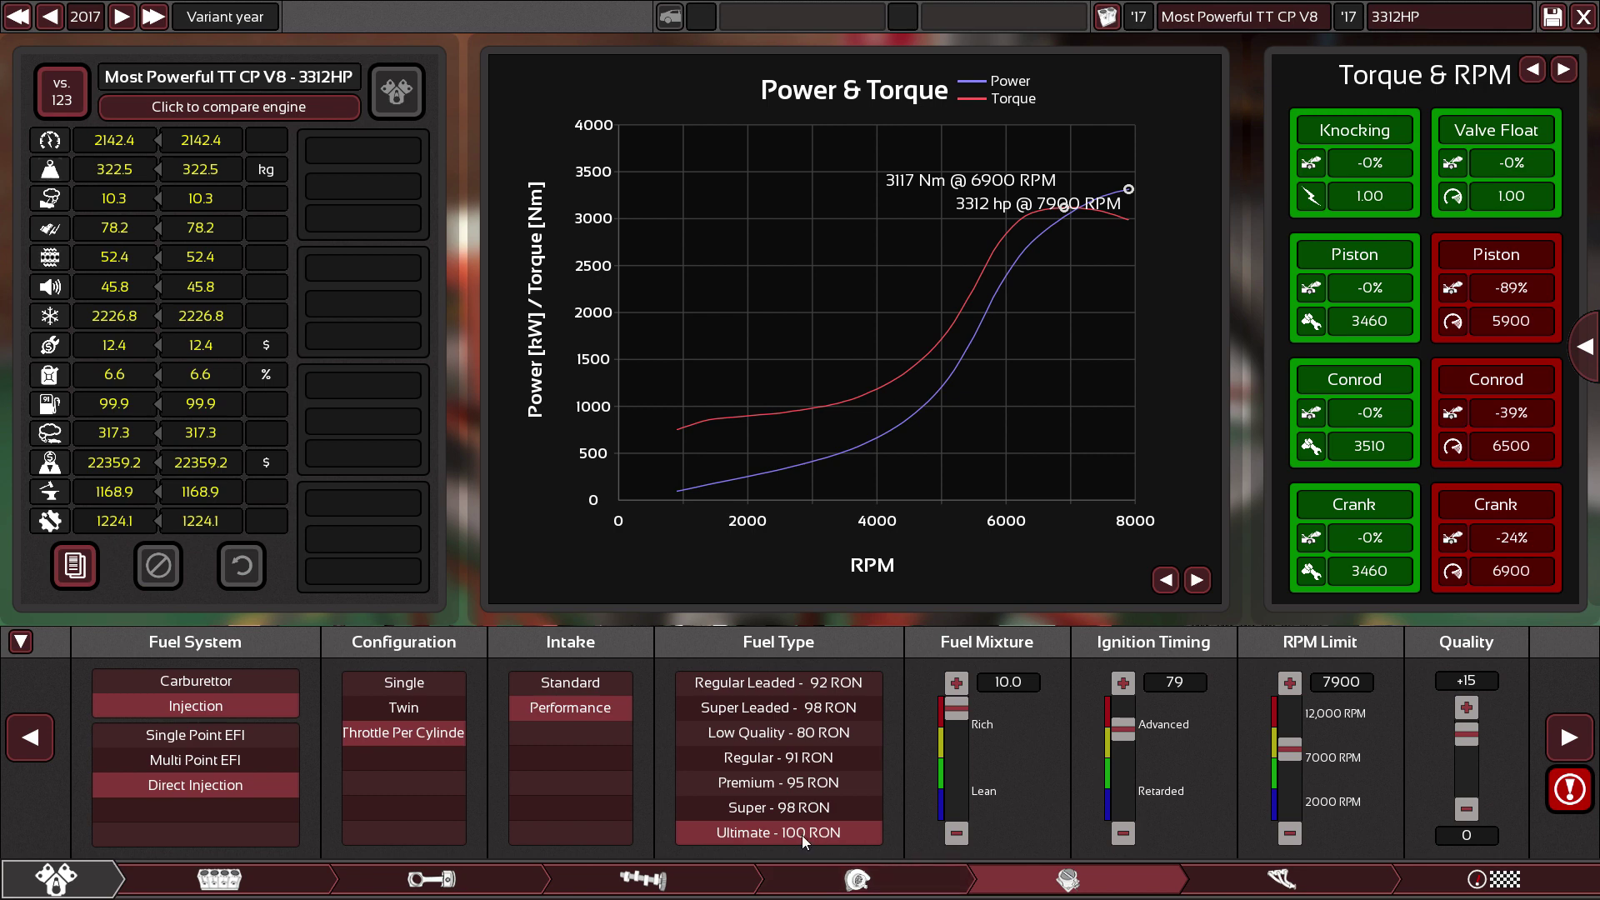
Set ignition timing to 79 and try an 8000 RPM limit before returning to 7900.
{"action": "left_click", "coordinate": [1122, 758]}
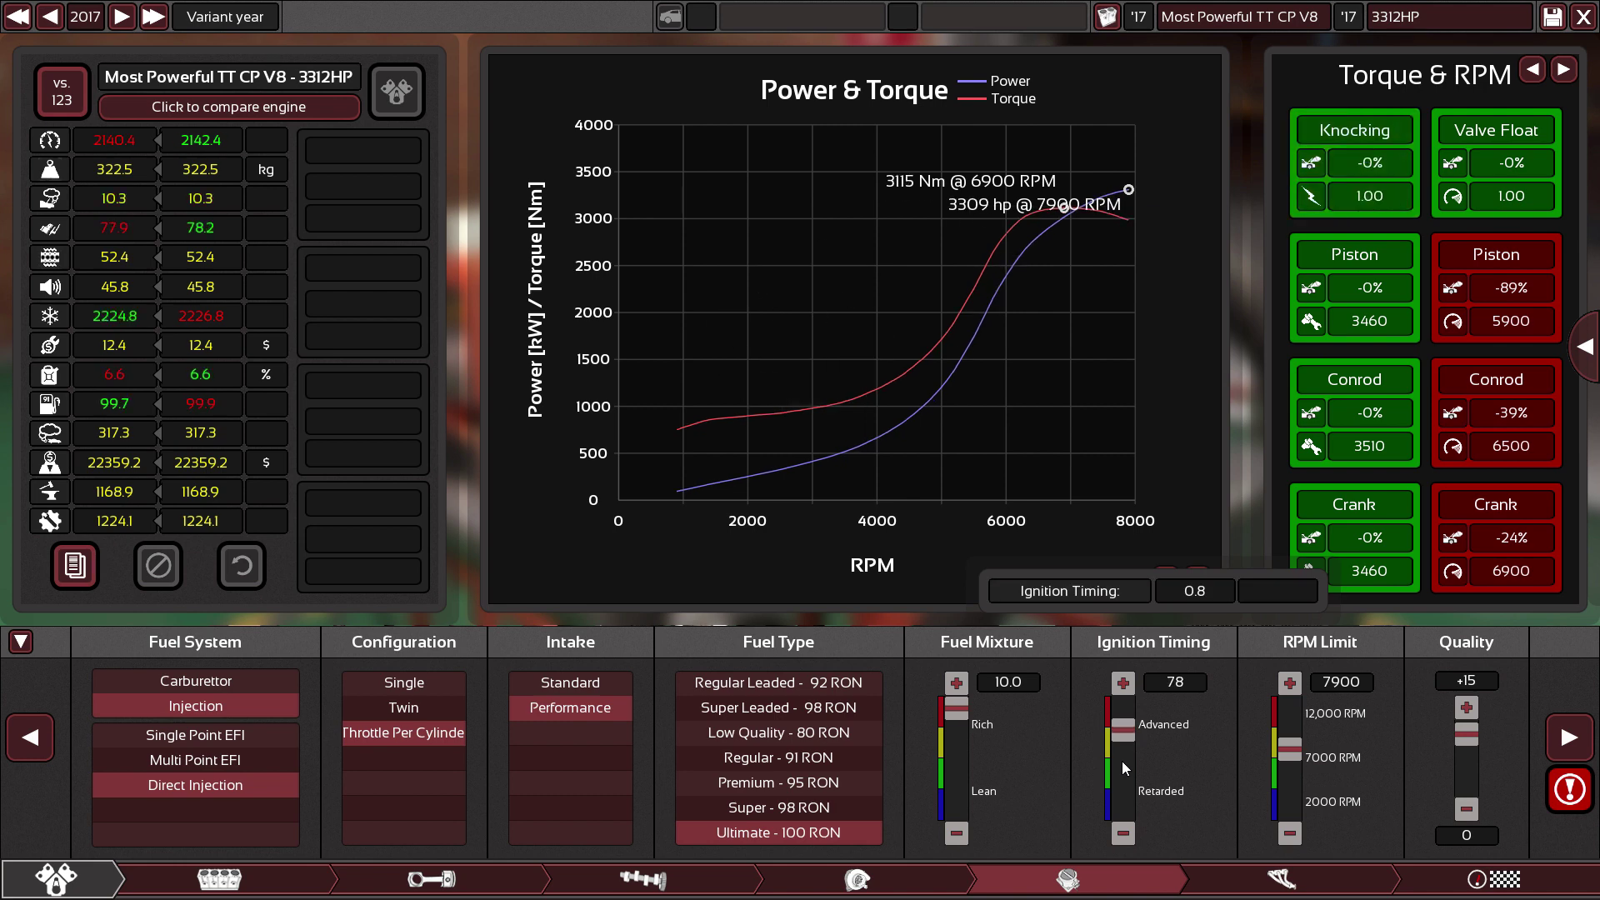
{"action": "left_click", "coordinate": [957, 753]}
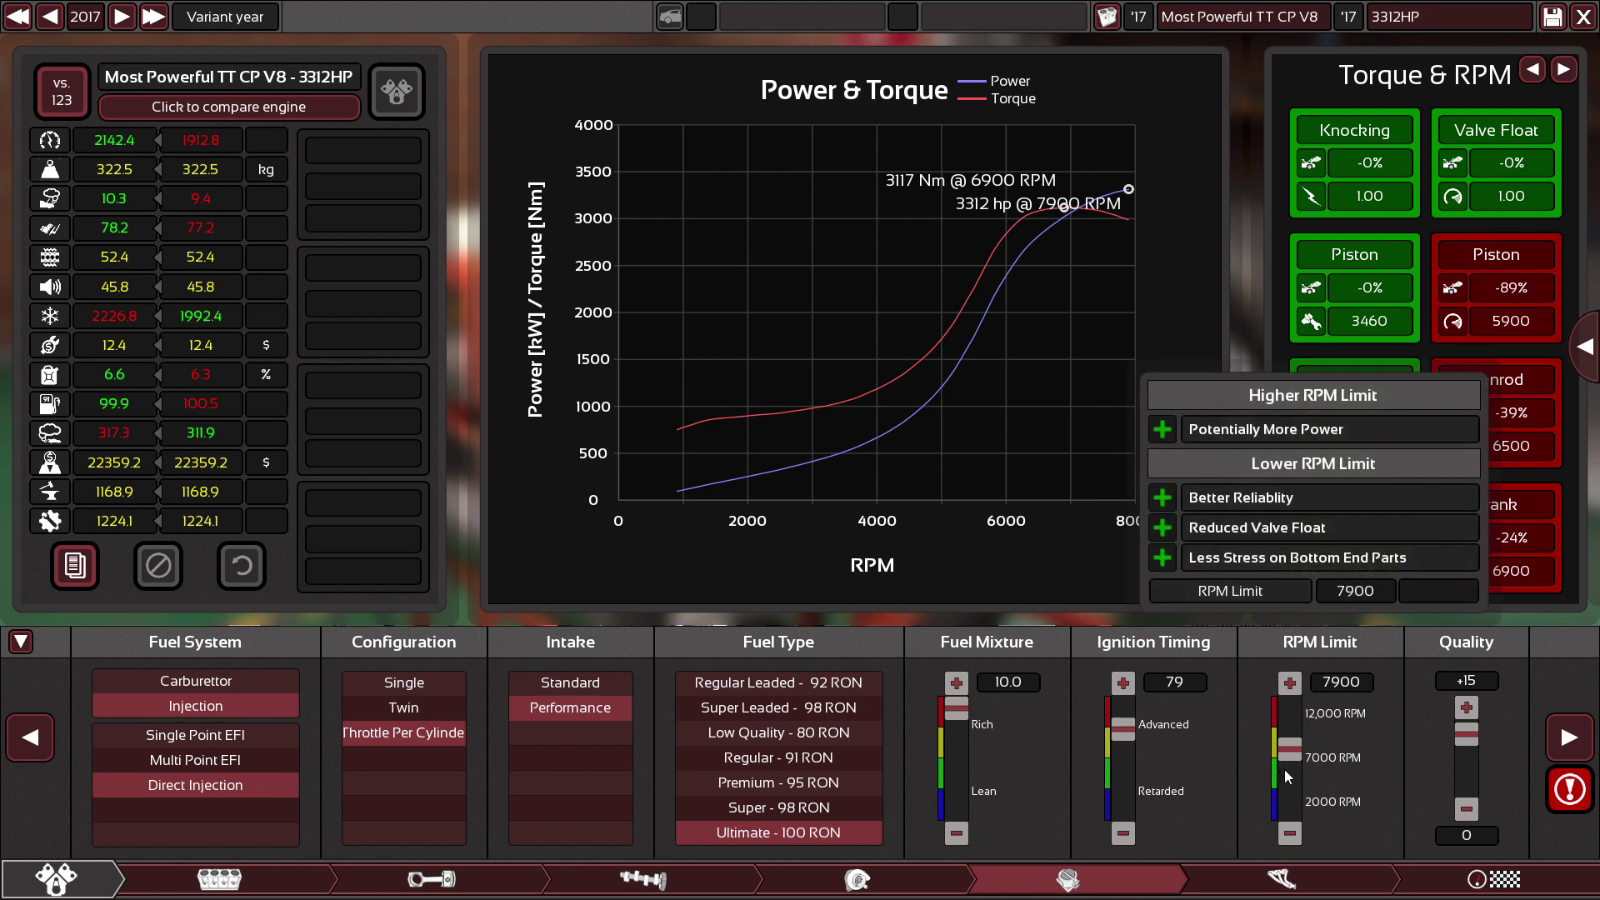
{"action": "scroll", "coordinate": [1283, 768], "scroll_direction": "up", "scroll_amount": 1}
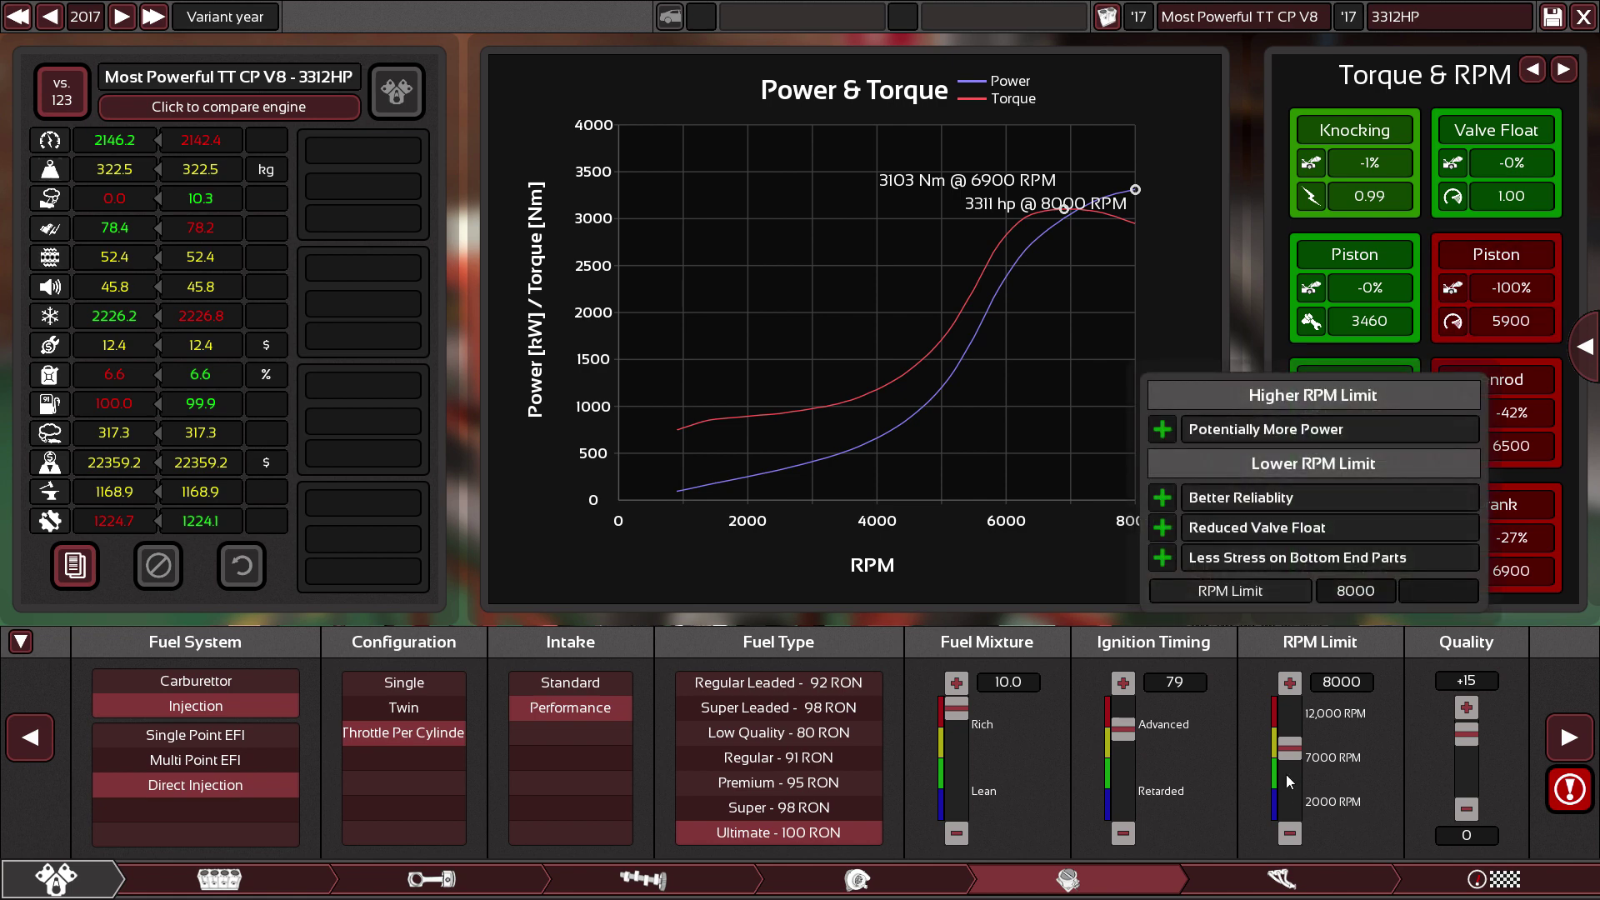
{"action": "scroll", "coordinate": [1286, 773], "scroll_direction": "down", "scroll_amount": 1}
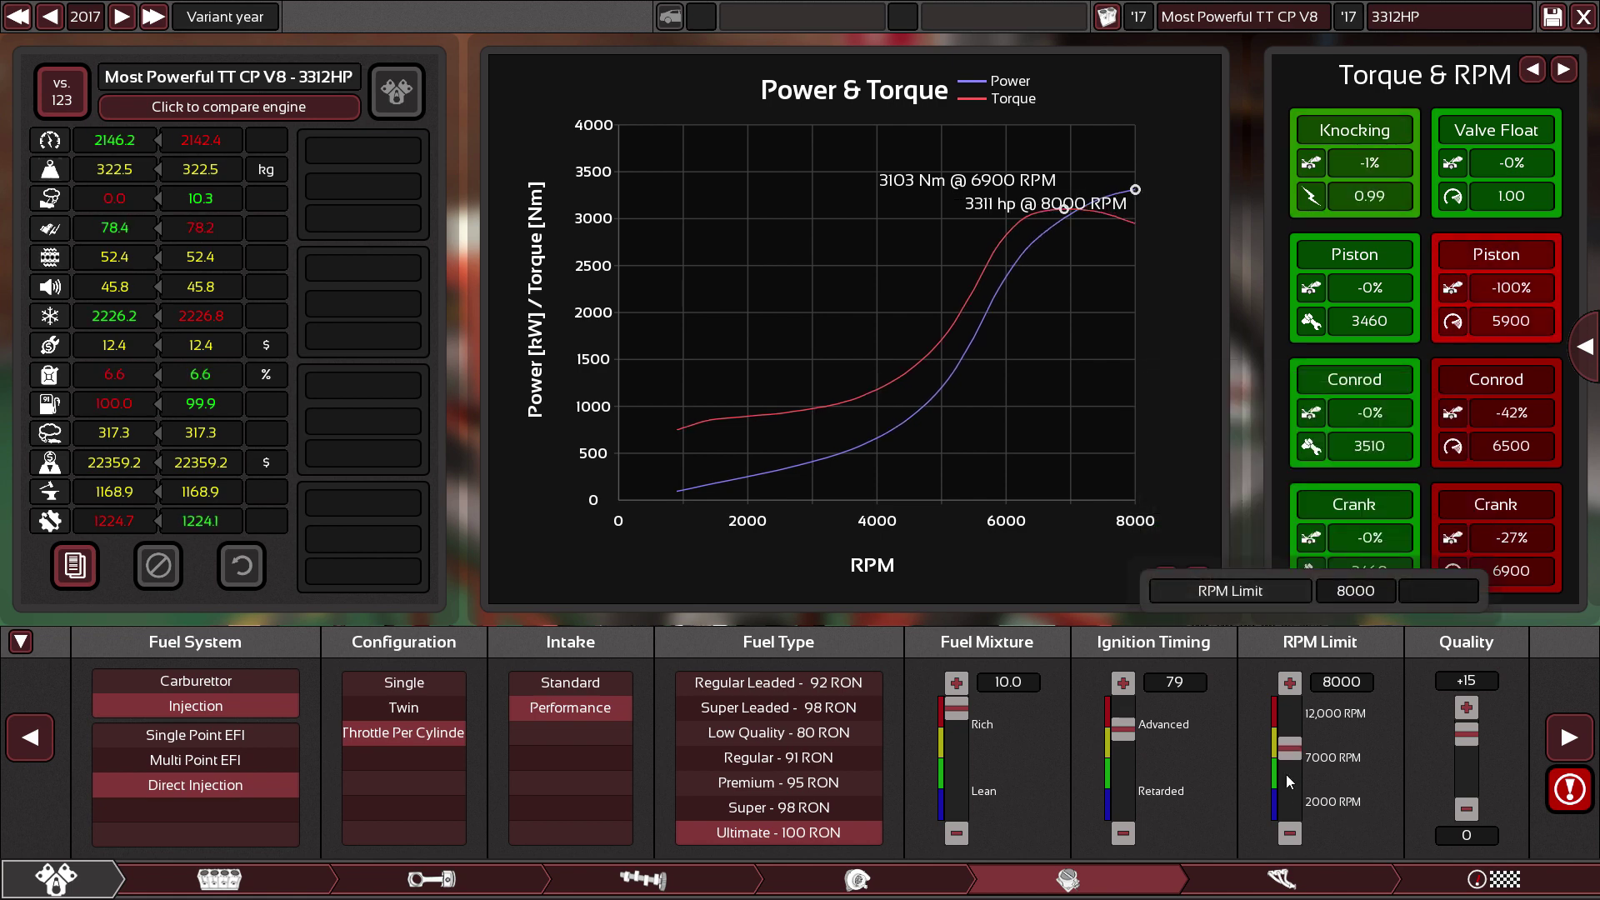
Test the exhaust diameter on the Exhaust page, keeping it at 165.10 mm.
{"action": "left_click", "coordinate": [1273, 877]}
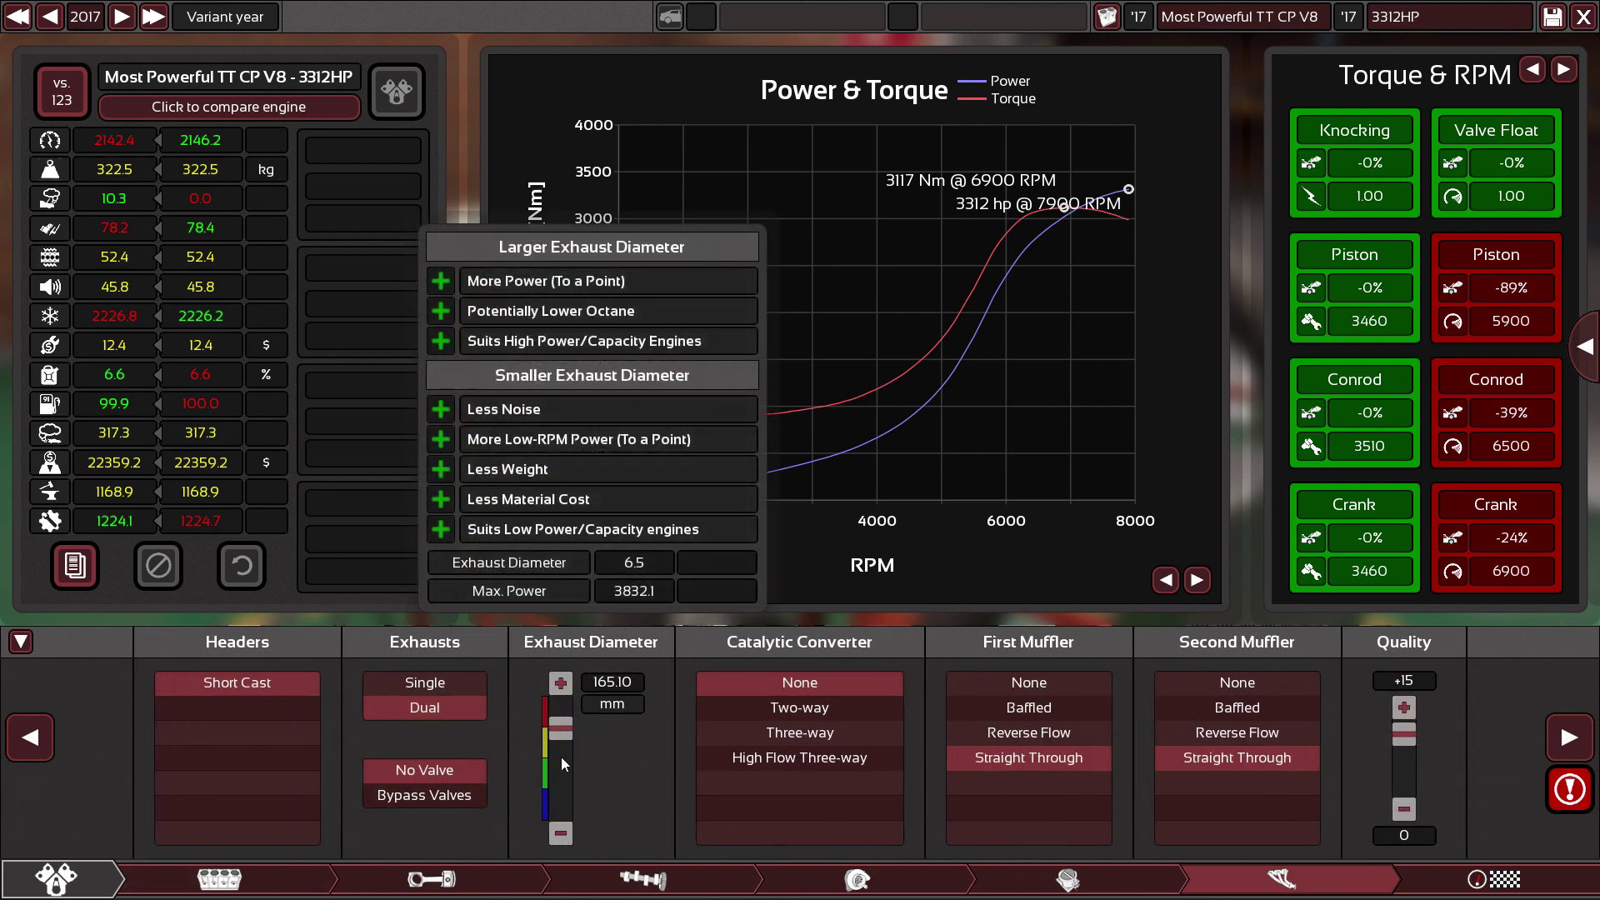
{"action": "scroll", "coordinate": [561, 757], "scroll_direction": "up", "scroll_amount": 1}
{"action": "scroll", "coordinate": [562, 757], "scroll_direction": "down", "scroll_amount": 1}
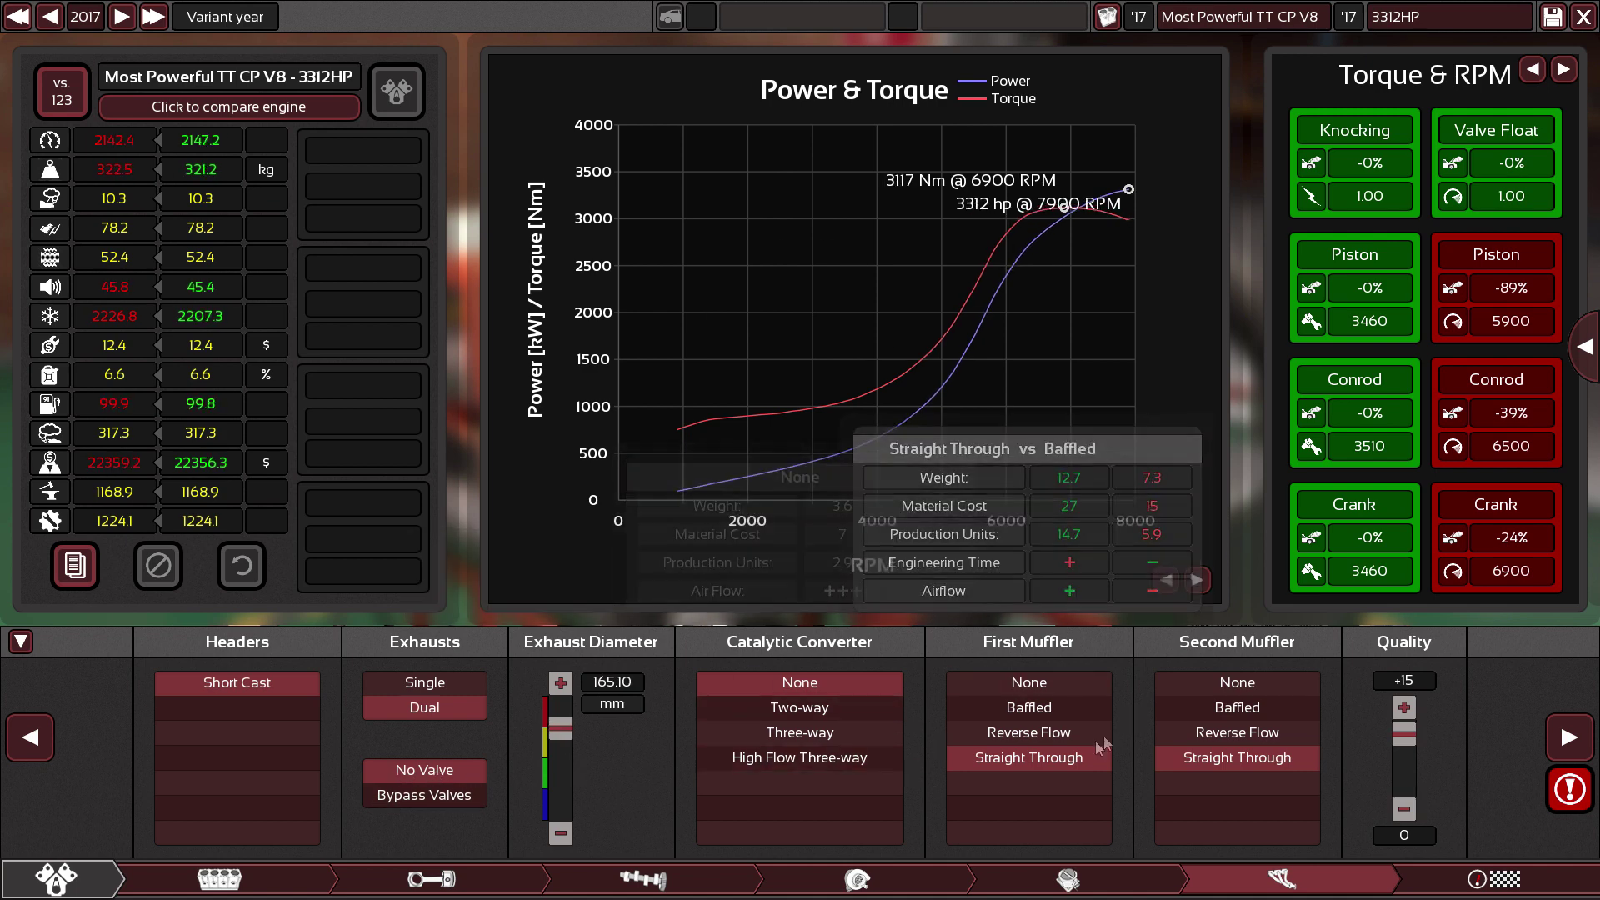
Compare None against Straight Through for both mufflers, leaving both Straight Through.
{"action": "left_click", "coordinate": [1027, 683]}
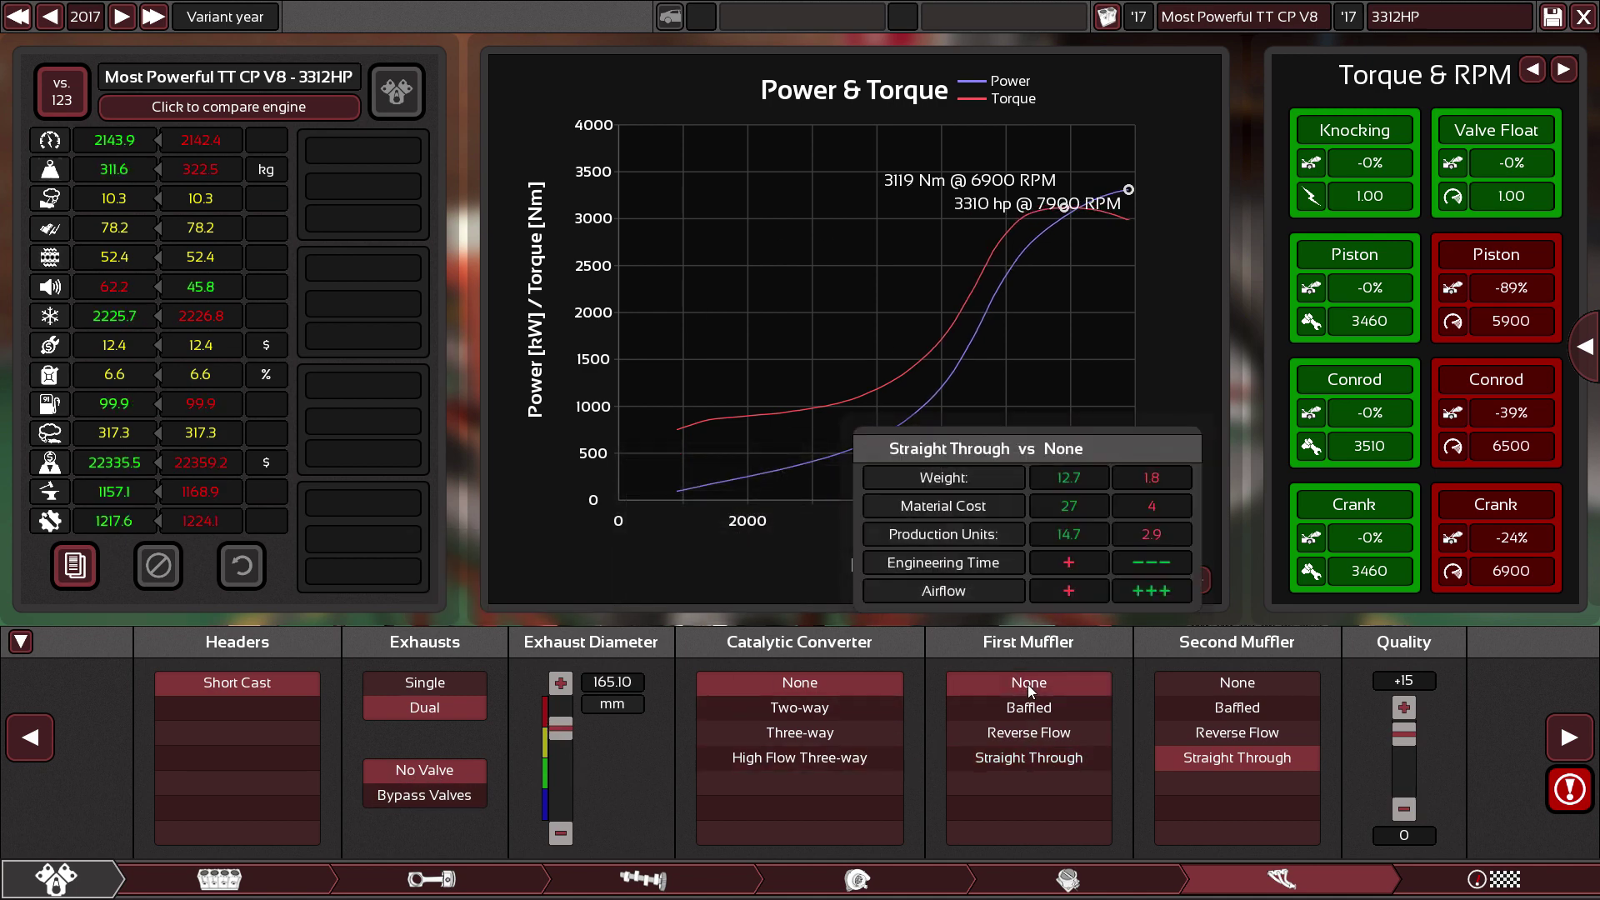
{"action": "left_click", "coordinate": [1067, 757]}
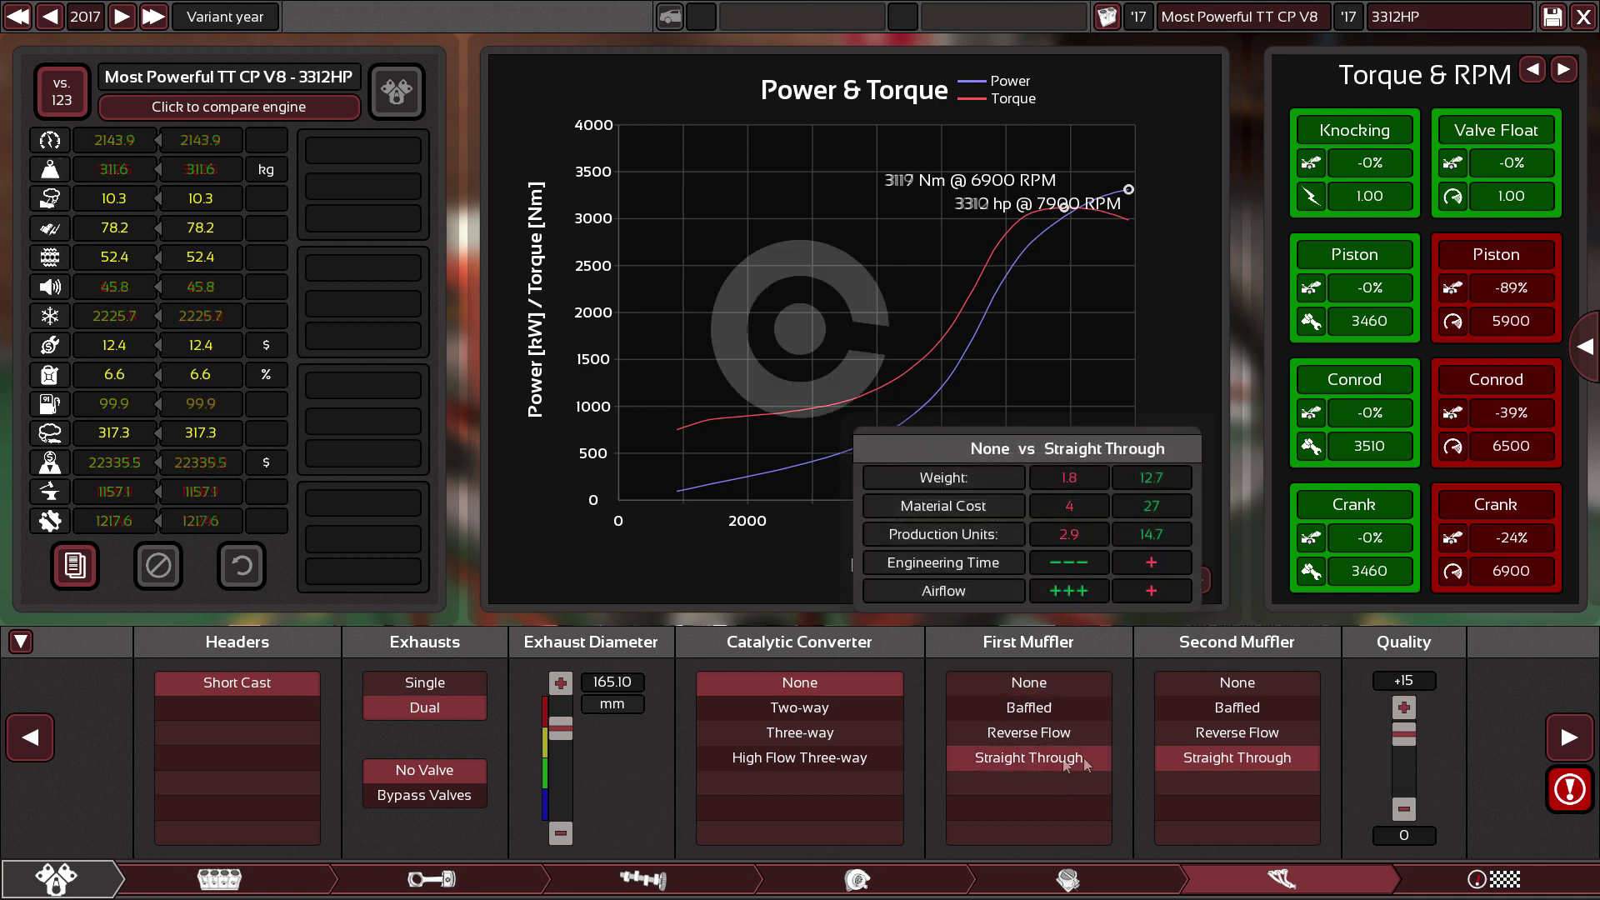
{"action": "left_click", "coordinate": [1234, 687]}
{"action": "left_click", "coordinate": [1049, 685]}
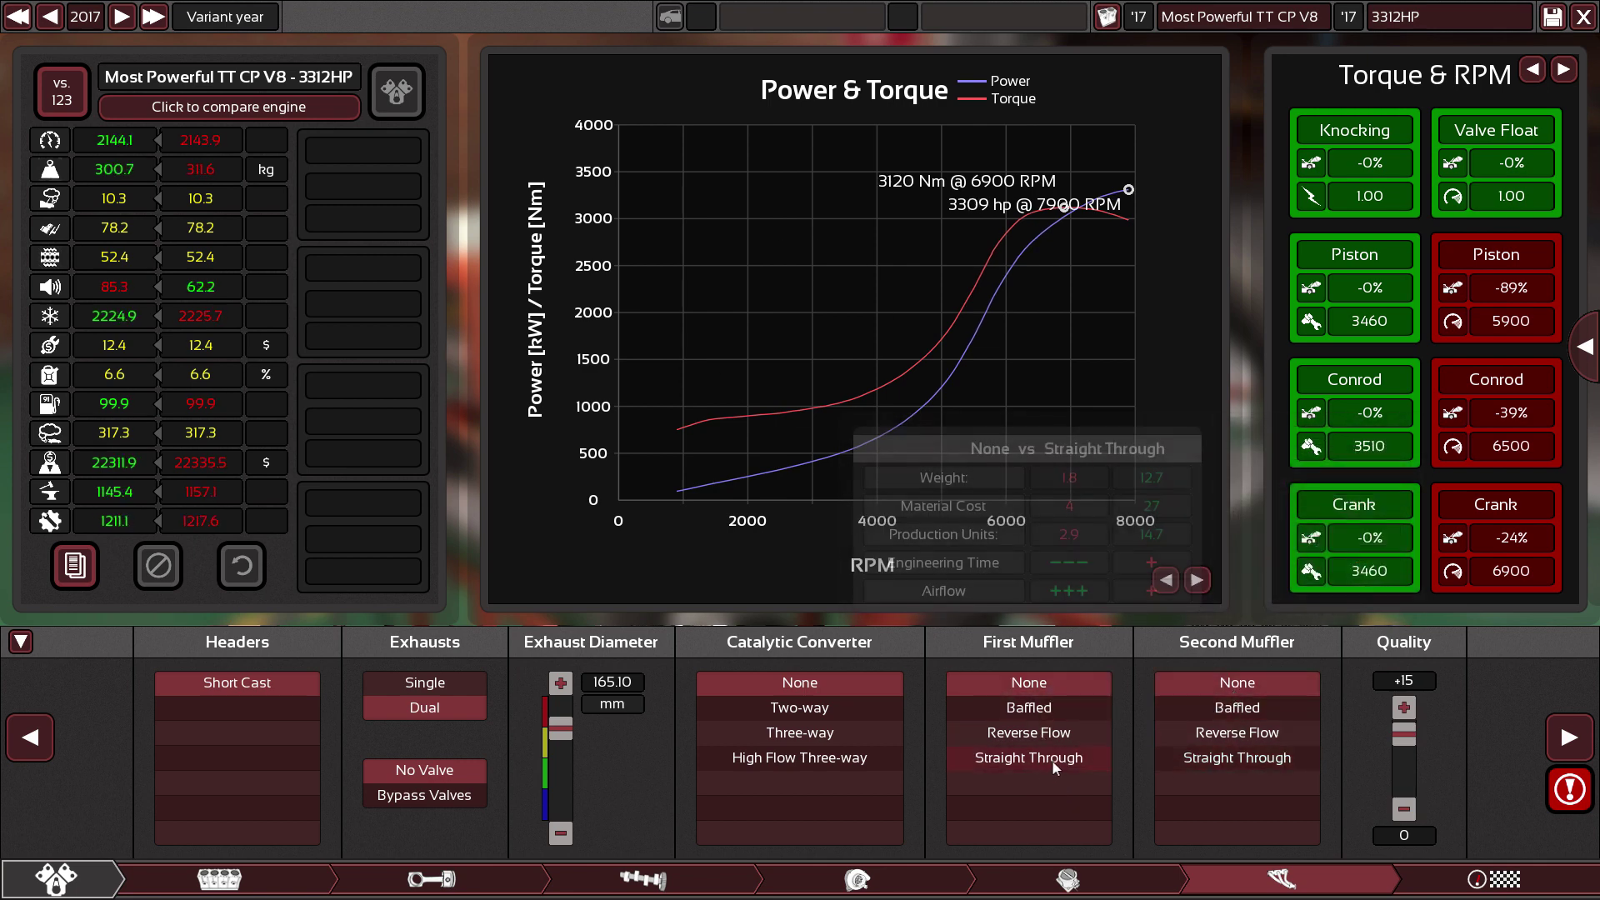
{"action": "left_click", "coordinate": [1042, 757]}
{"action": "left_click", "coordinate": [1253, 762]}
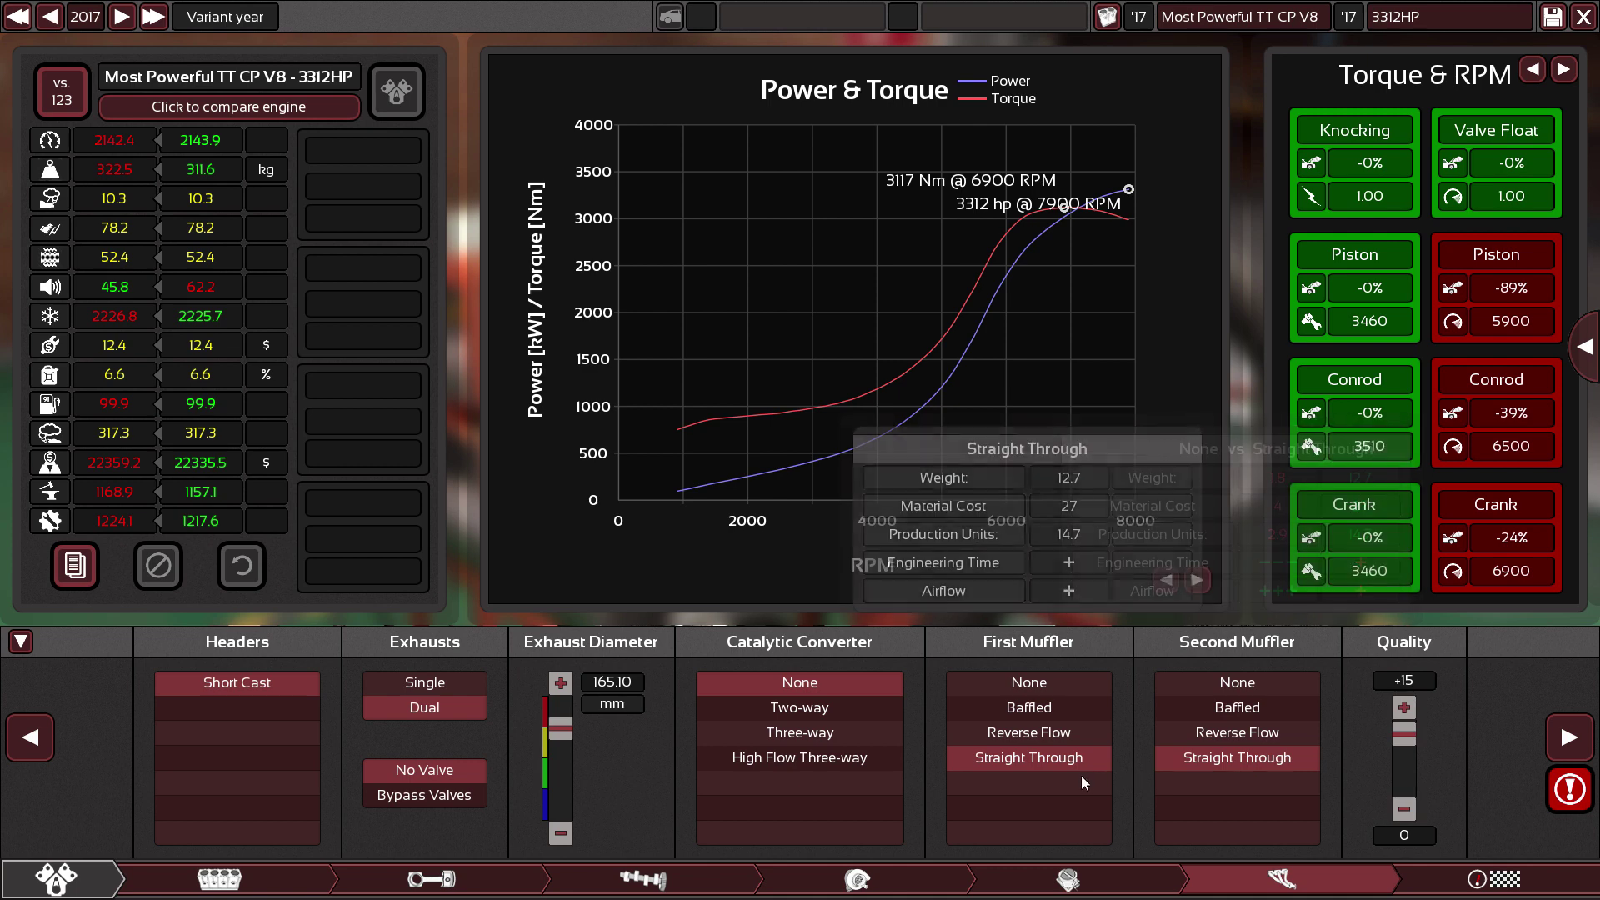
{"action": "left_click", "coordinate": [1048, 693]}
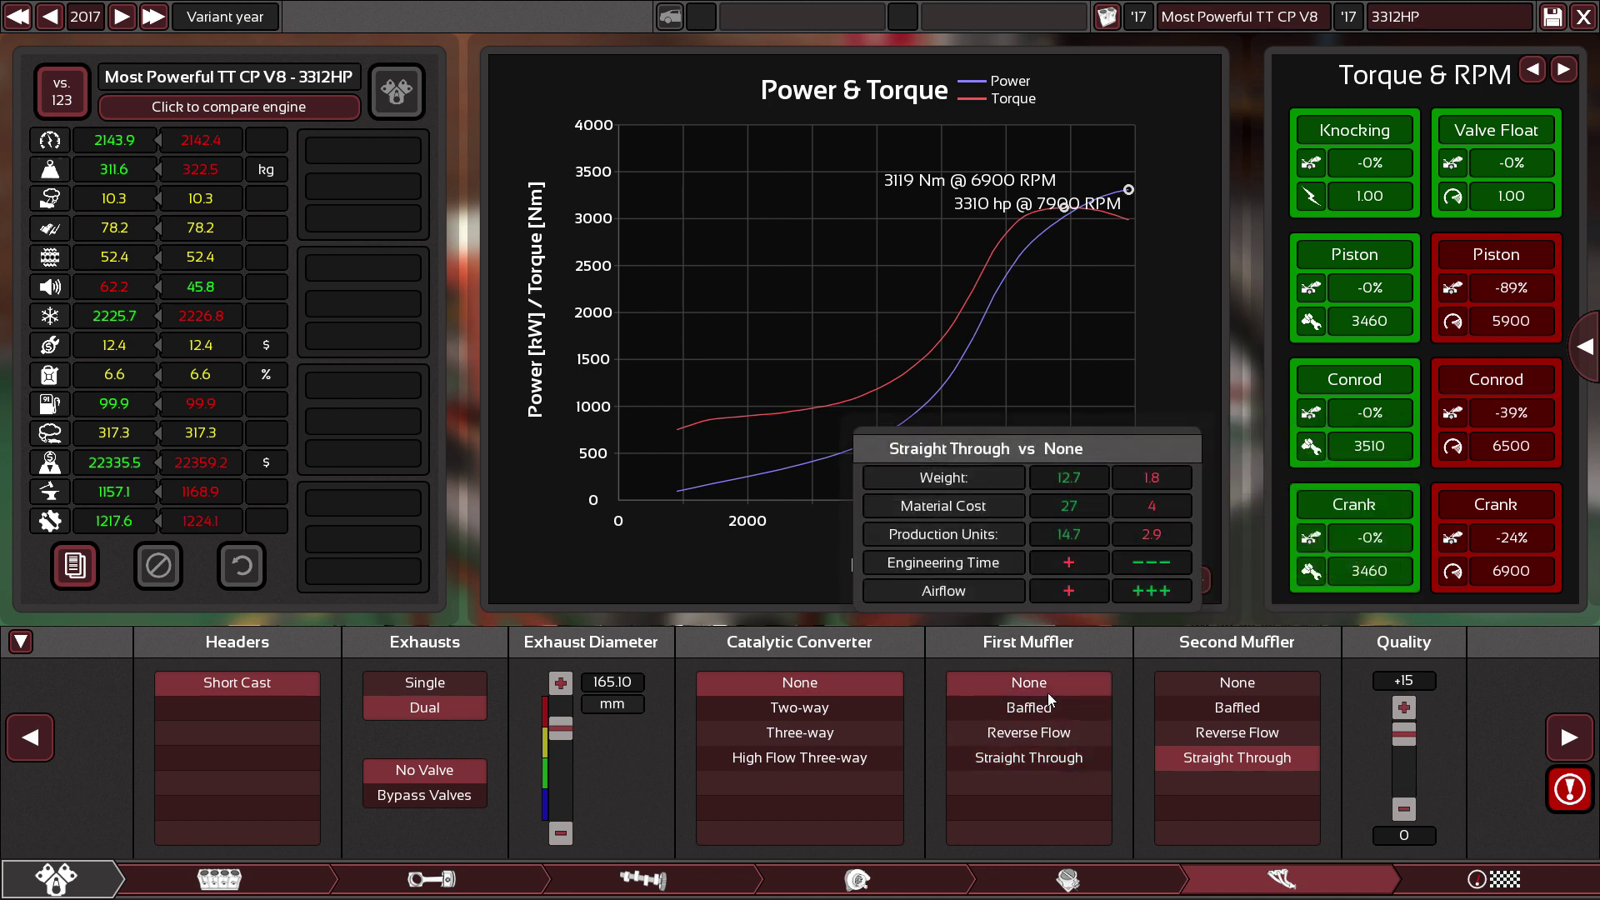
{"action": "left_click", "coordinate": [1052, 762]}
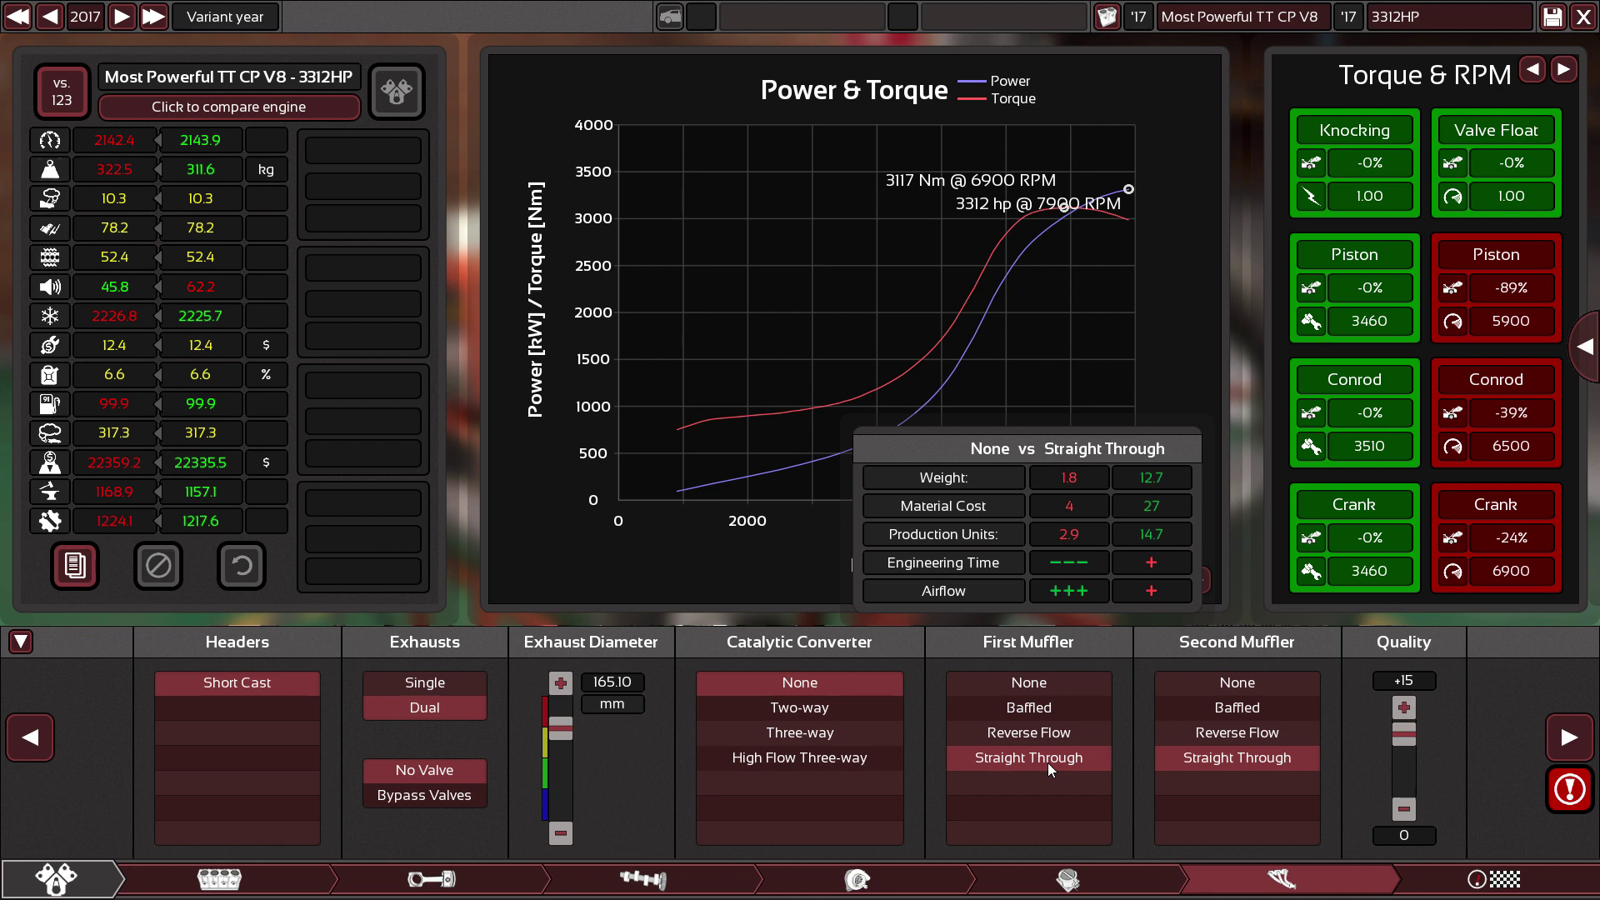
Run the automatic dyno test on the 3312HP V8, then return to the saved engines list.
{"action": "left_click", "coordinate": [1423, 890]}
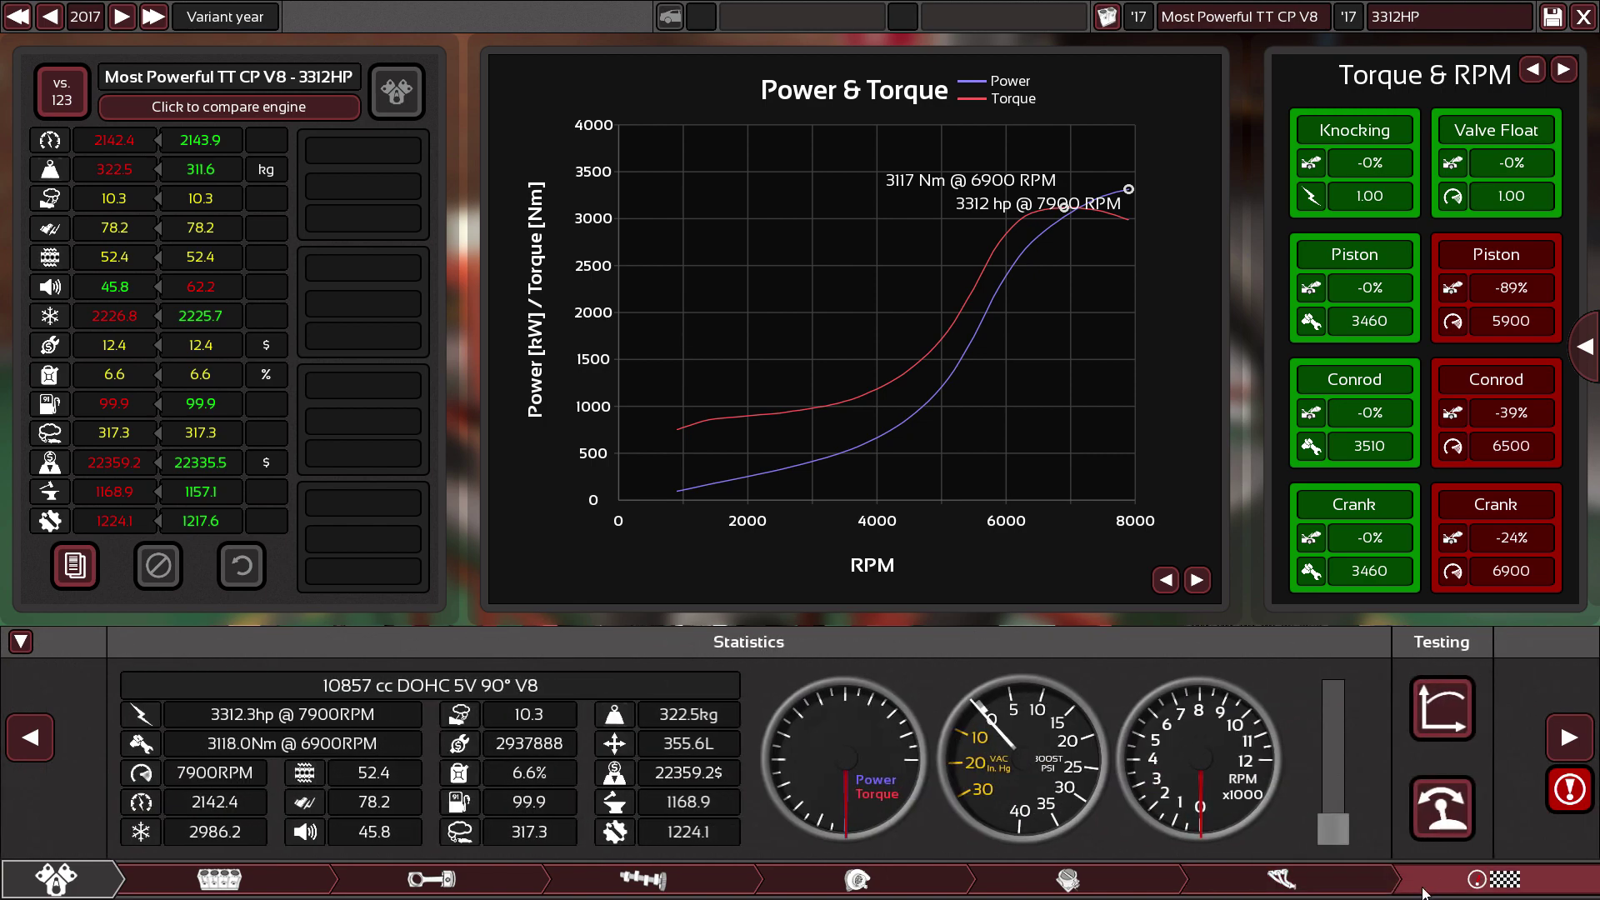
{"action": "left_click", "coordinate": [1454, 727]}
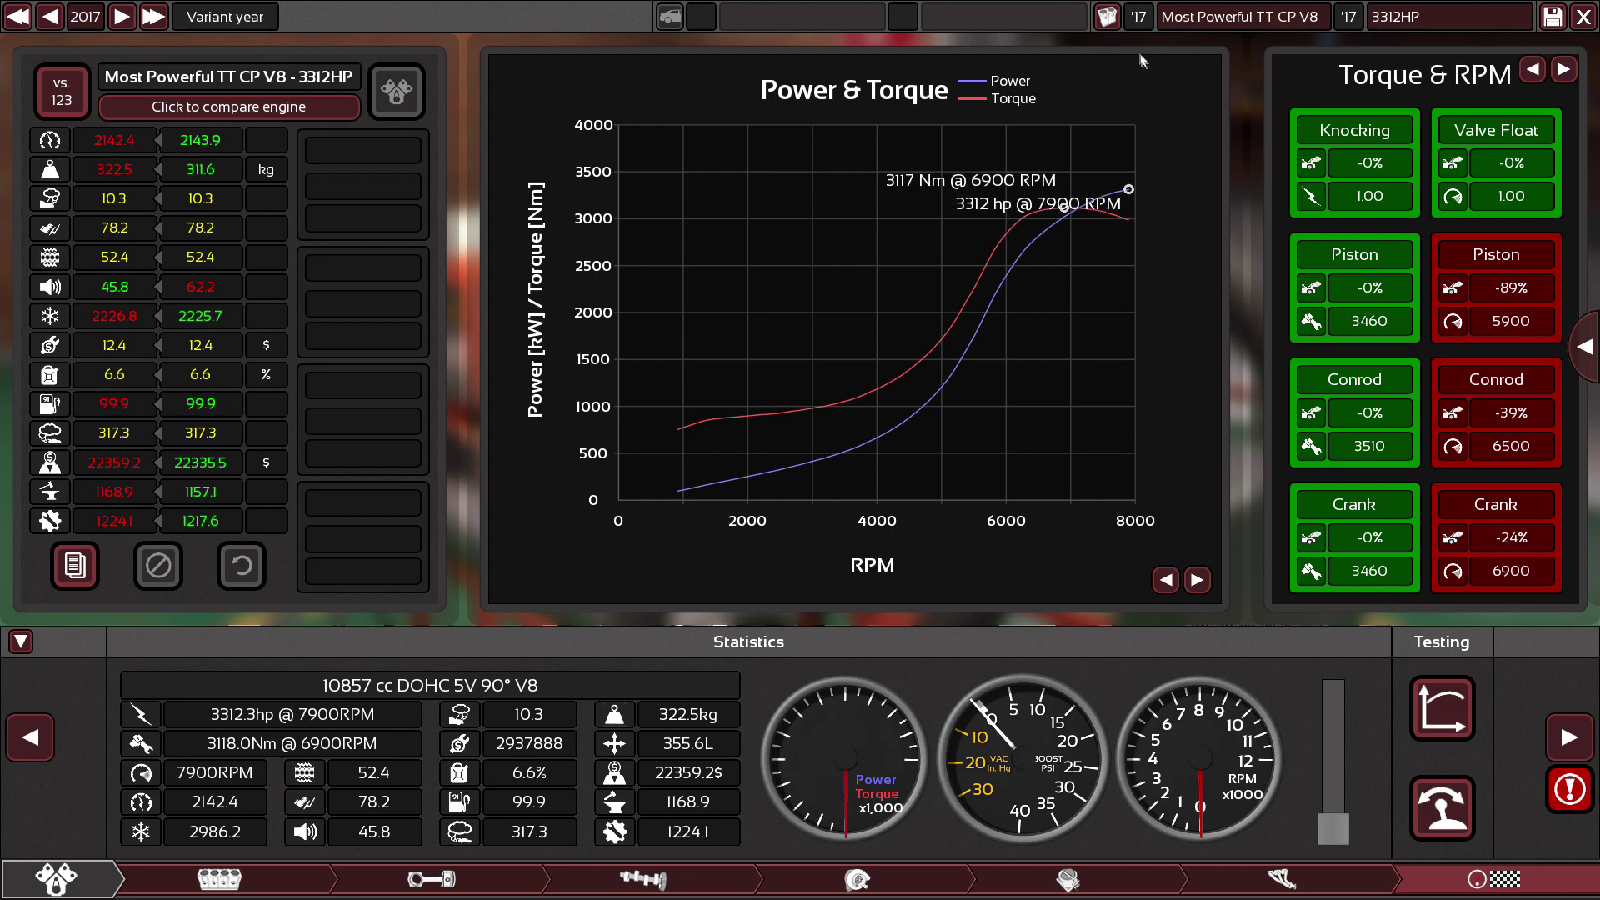
{"action": "left_click", "coordinate": [1107, 17]}
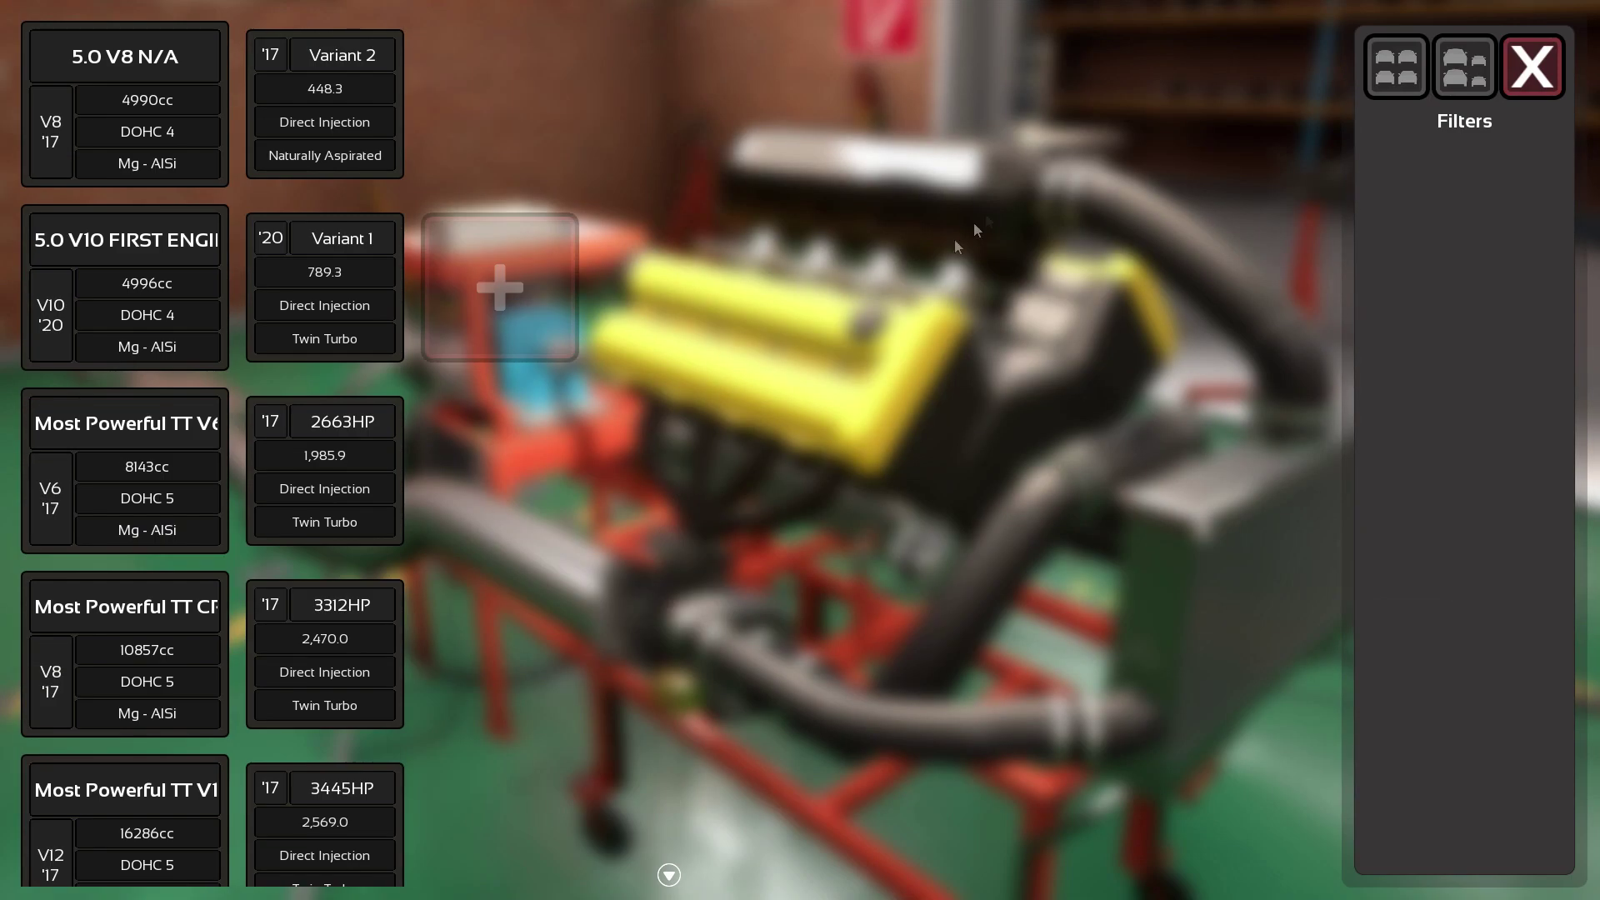
Briefly open the 3312HP V8 variant, then go back and edit the 2663HP V6 variant.
{"action": "mouse_move", "coordinate": [215, 627]}
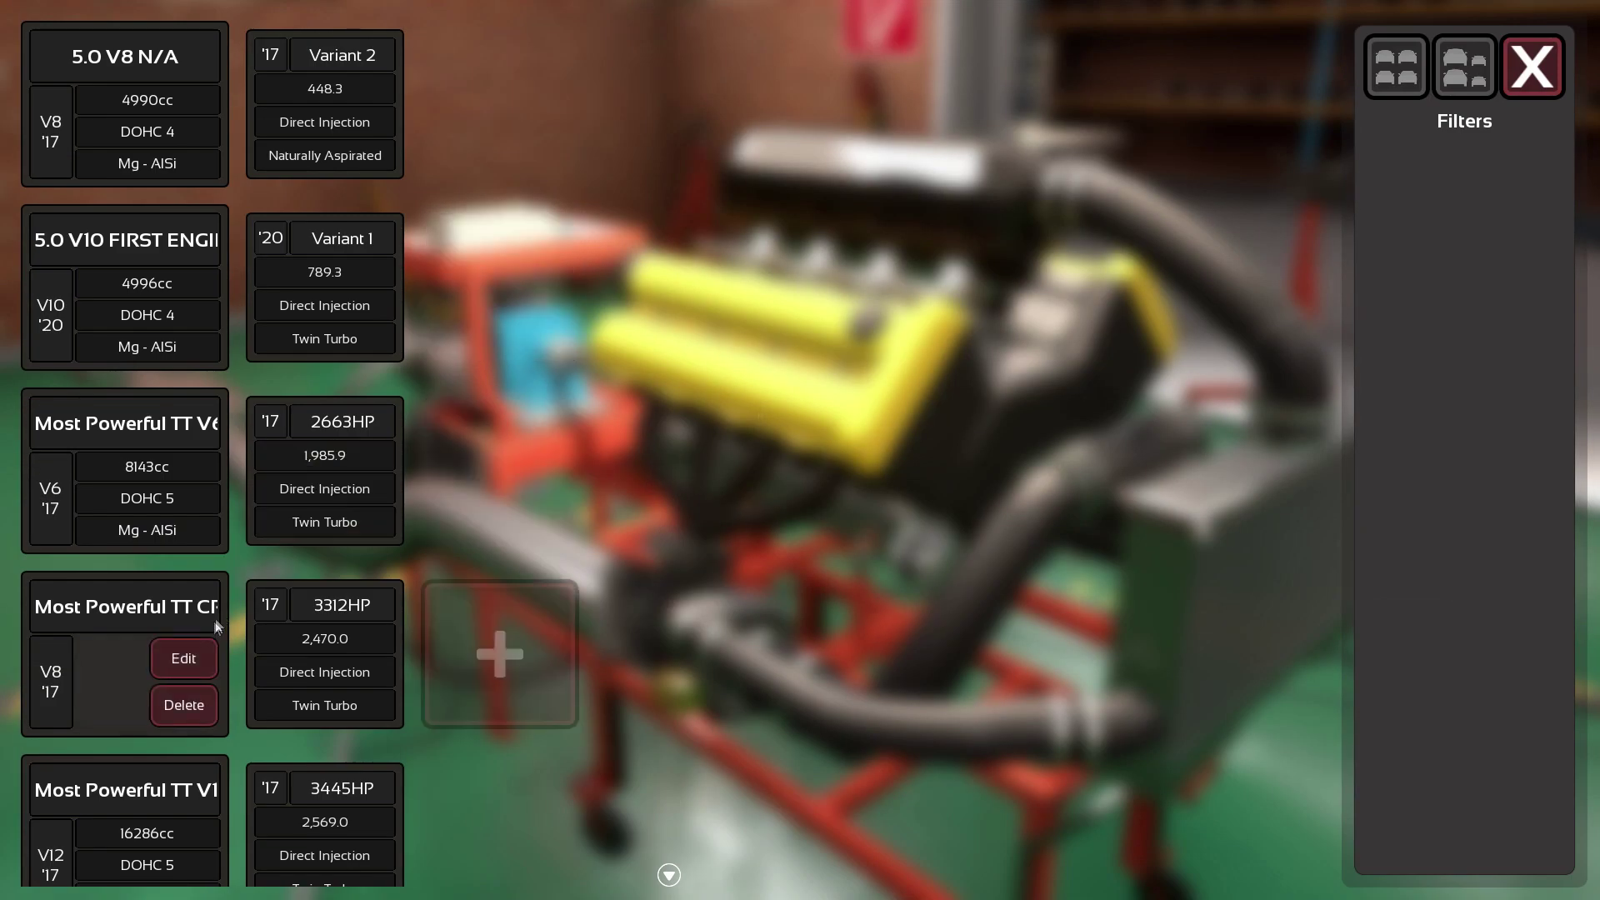
{"action": "left_click", "coordinate": [365, 648]}
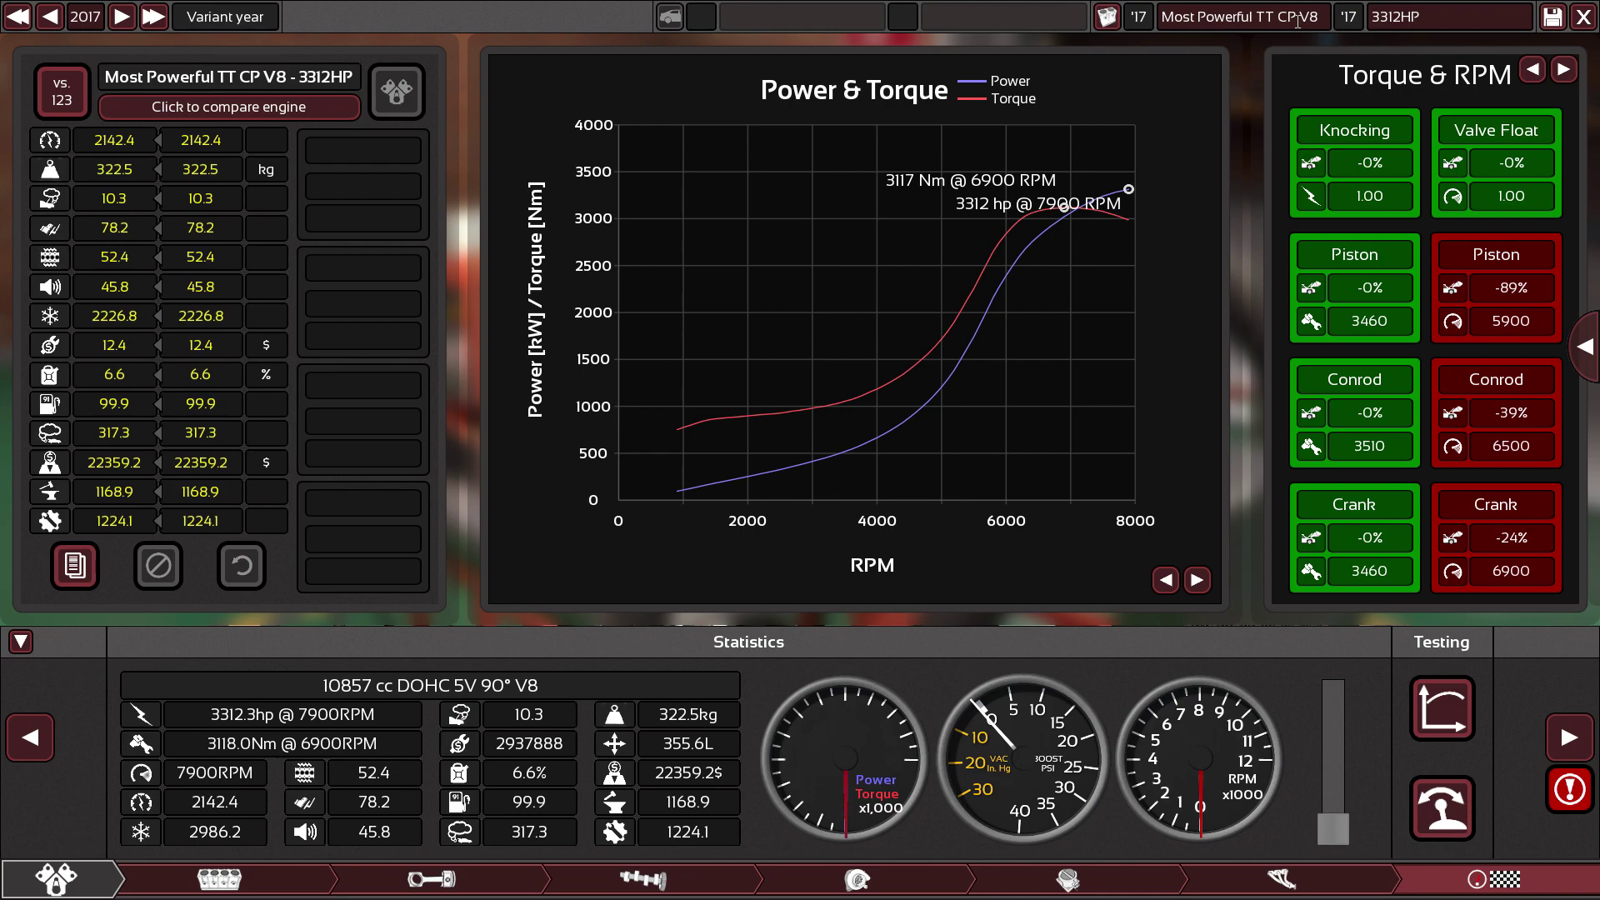
{"action": "left_click", "coordinate": [1102, 25]}
{"action": "mouse_move", "coordinate": [354, 475]}
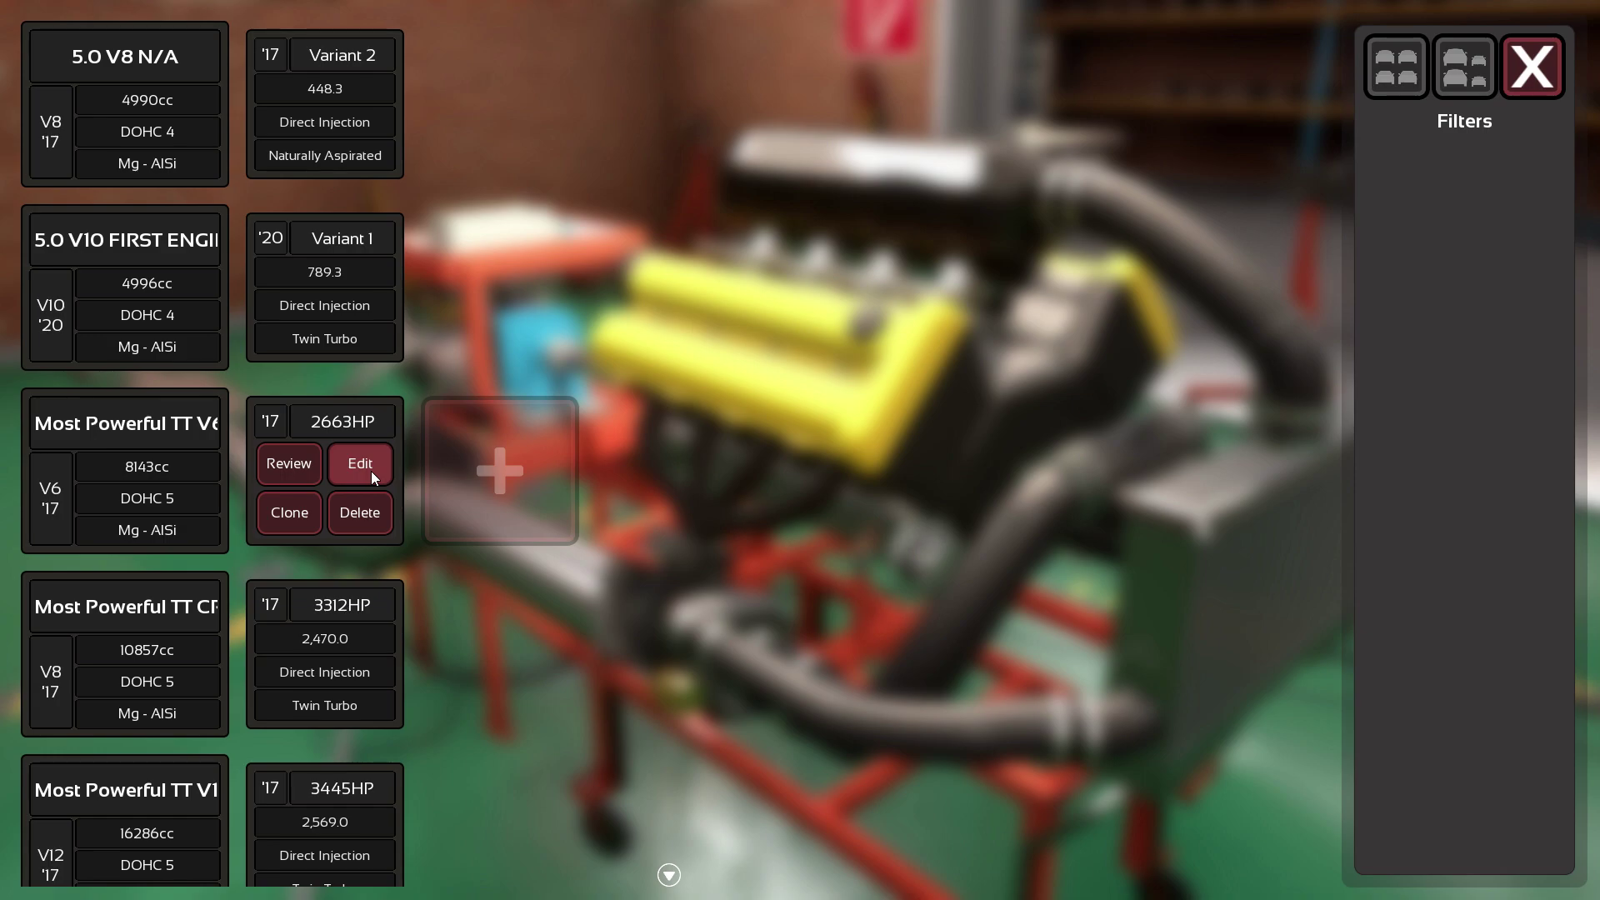
{"action": "left_click", "coordinate": [371, 472]}
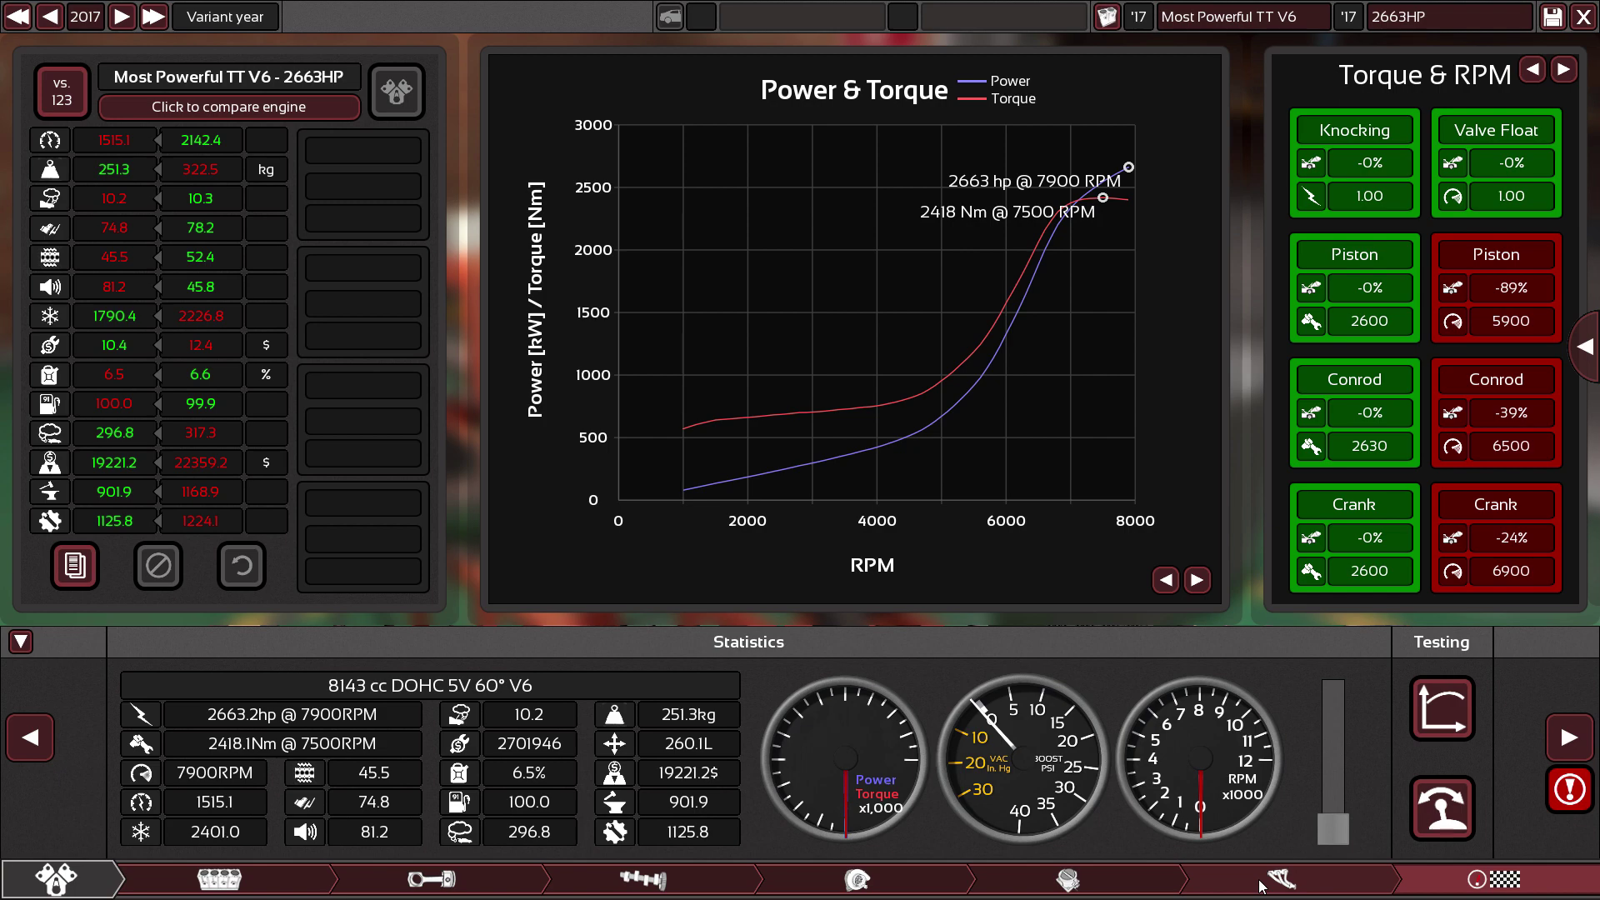
Review the V6's engine block, bottom end and top end settings.
{"action": "left_click", "coordinate": [255, 889]}
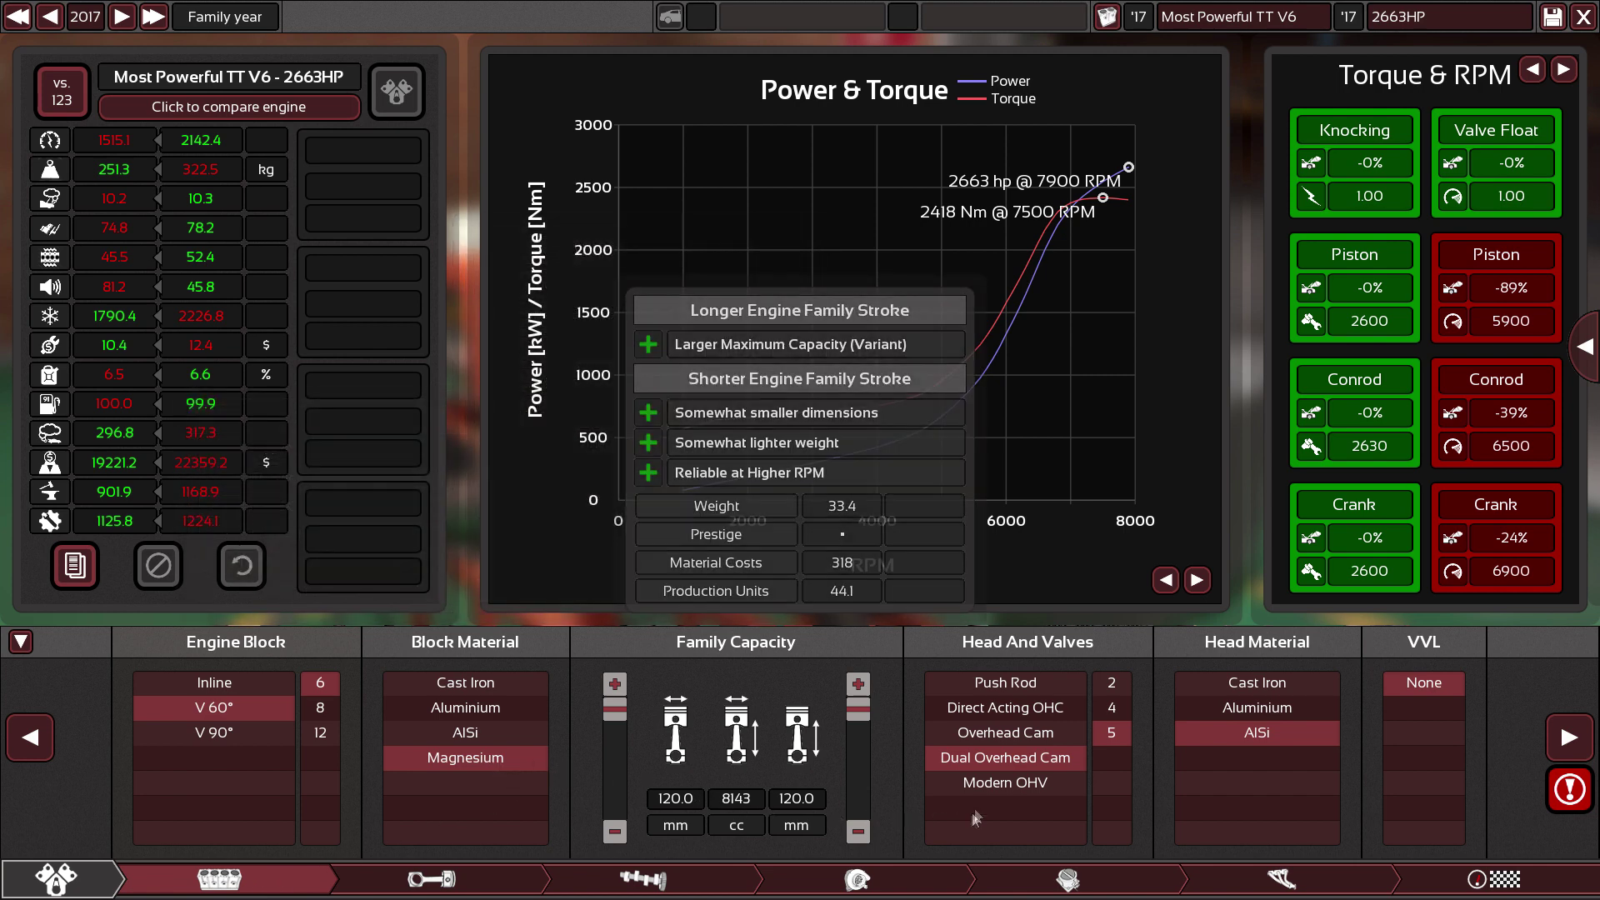
{"action": "mouse_move", "coordinate": [1129, 737]}
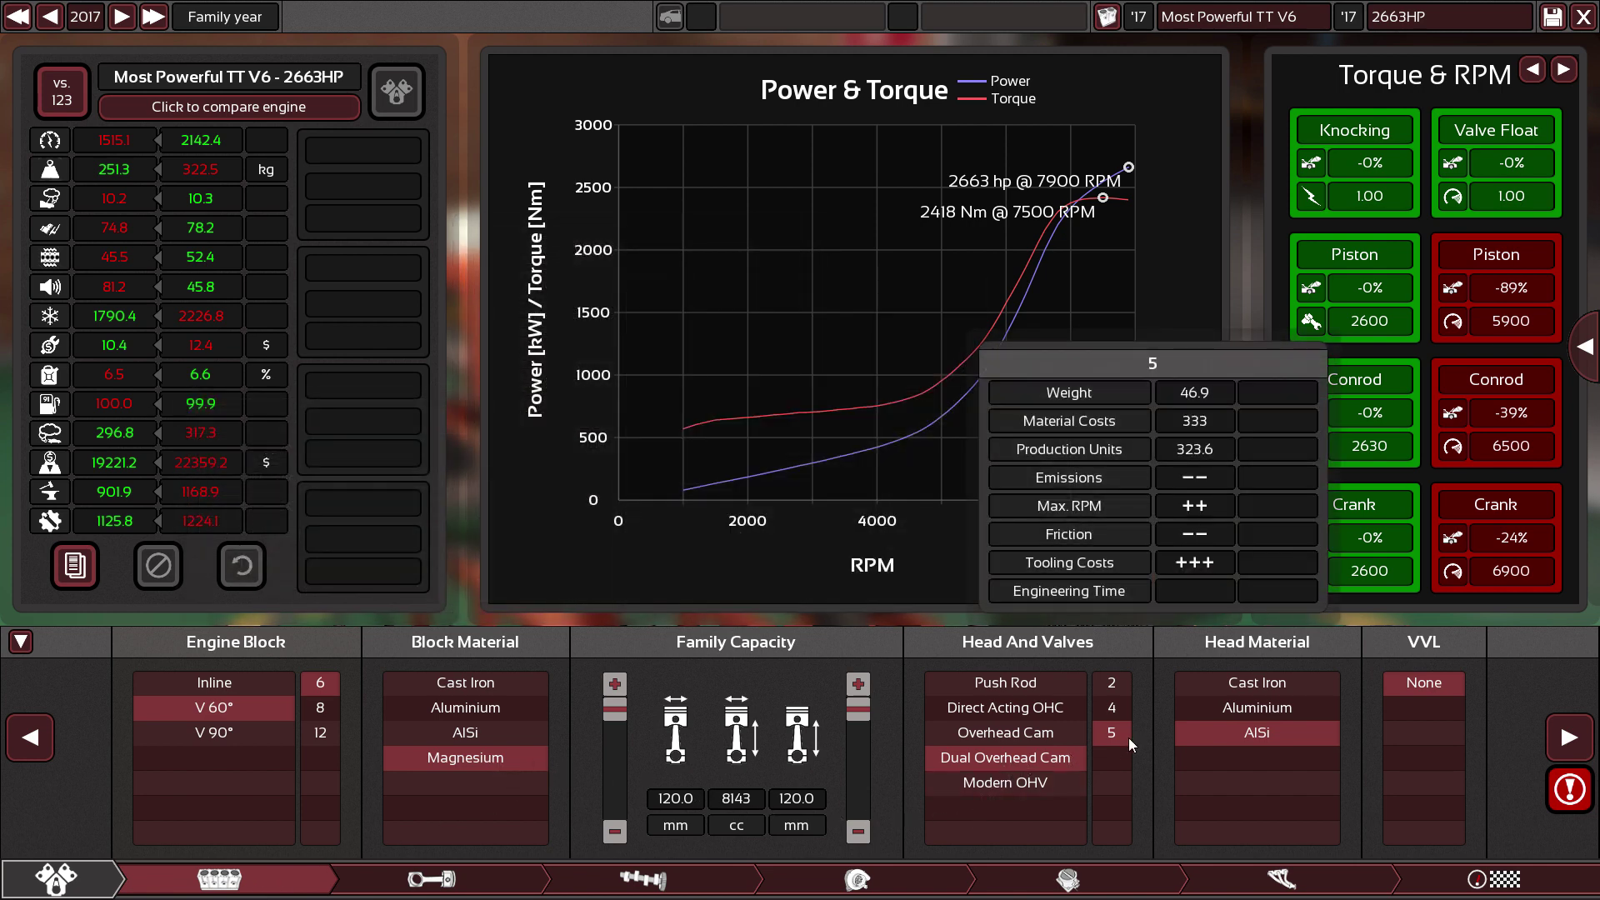
{"action": "left_click", "coordinate": [471, 885]}
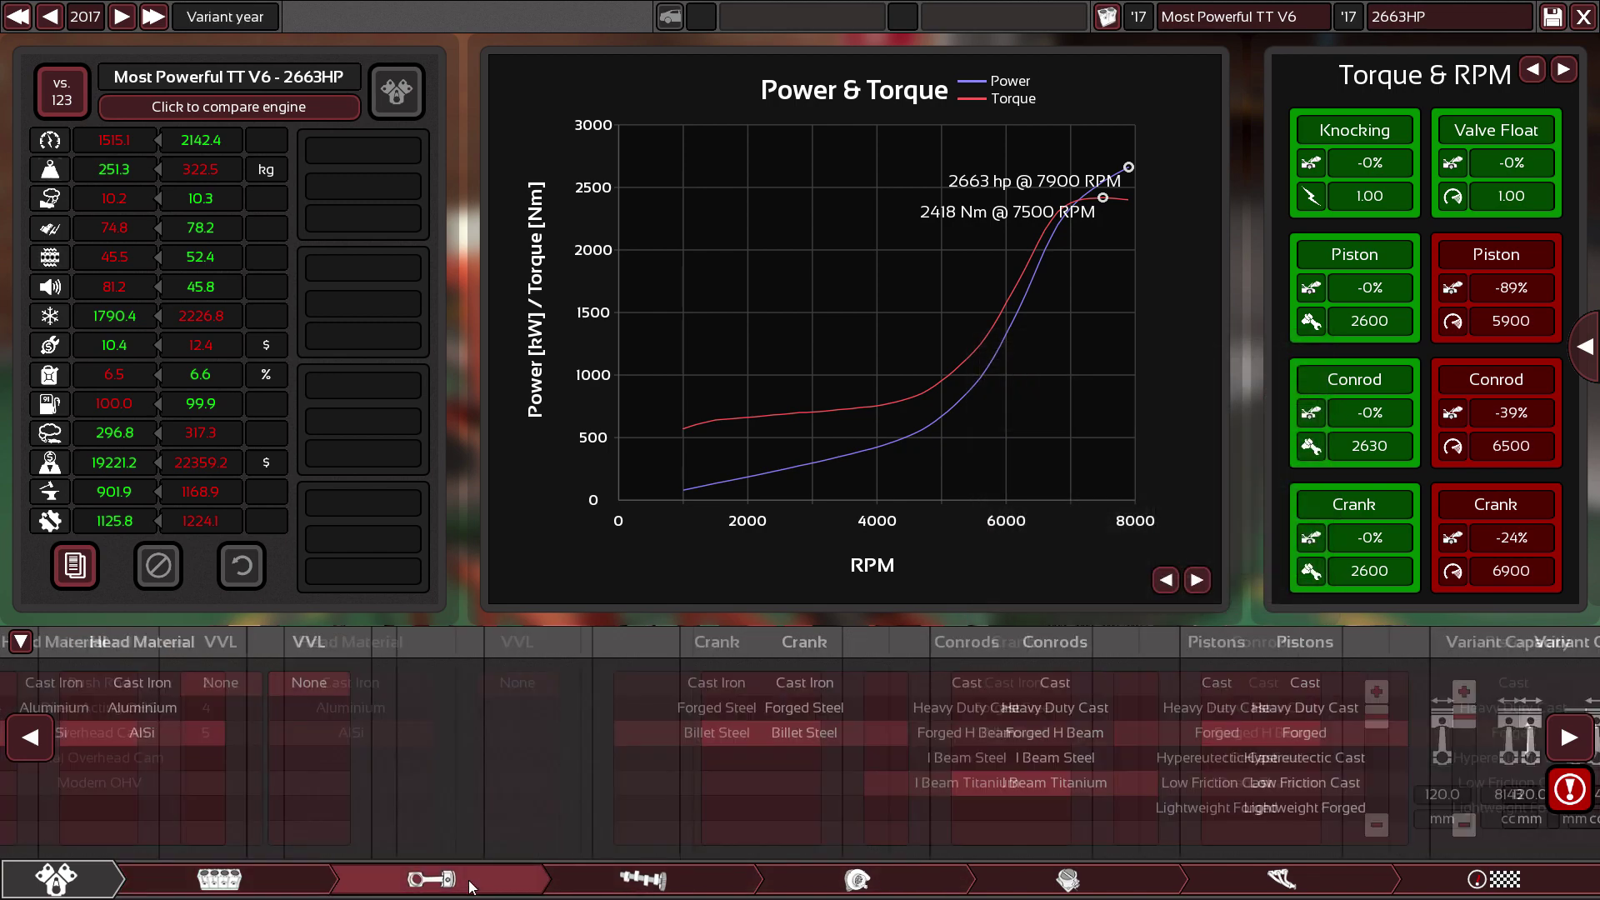
{"action": "mouse_move", "coordinate": [856, 740]}
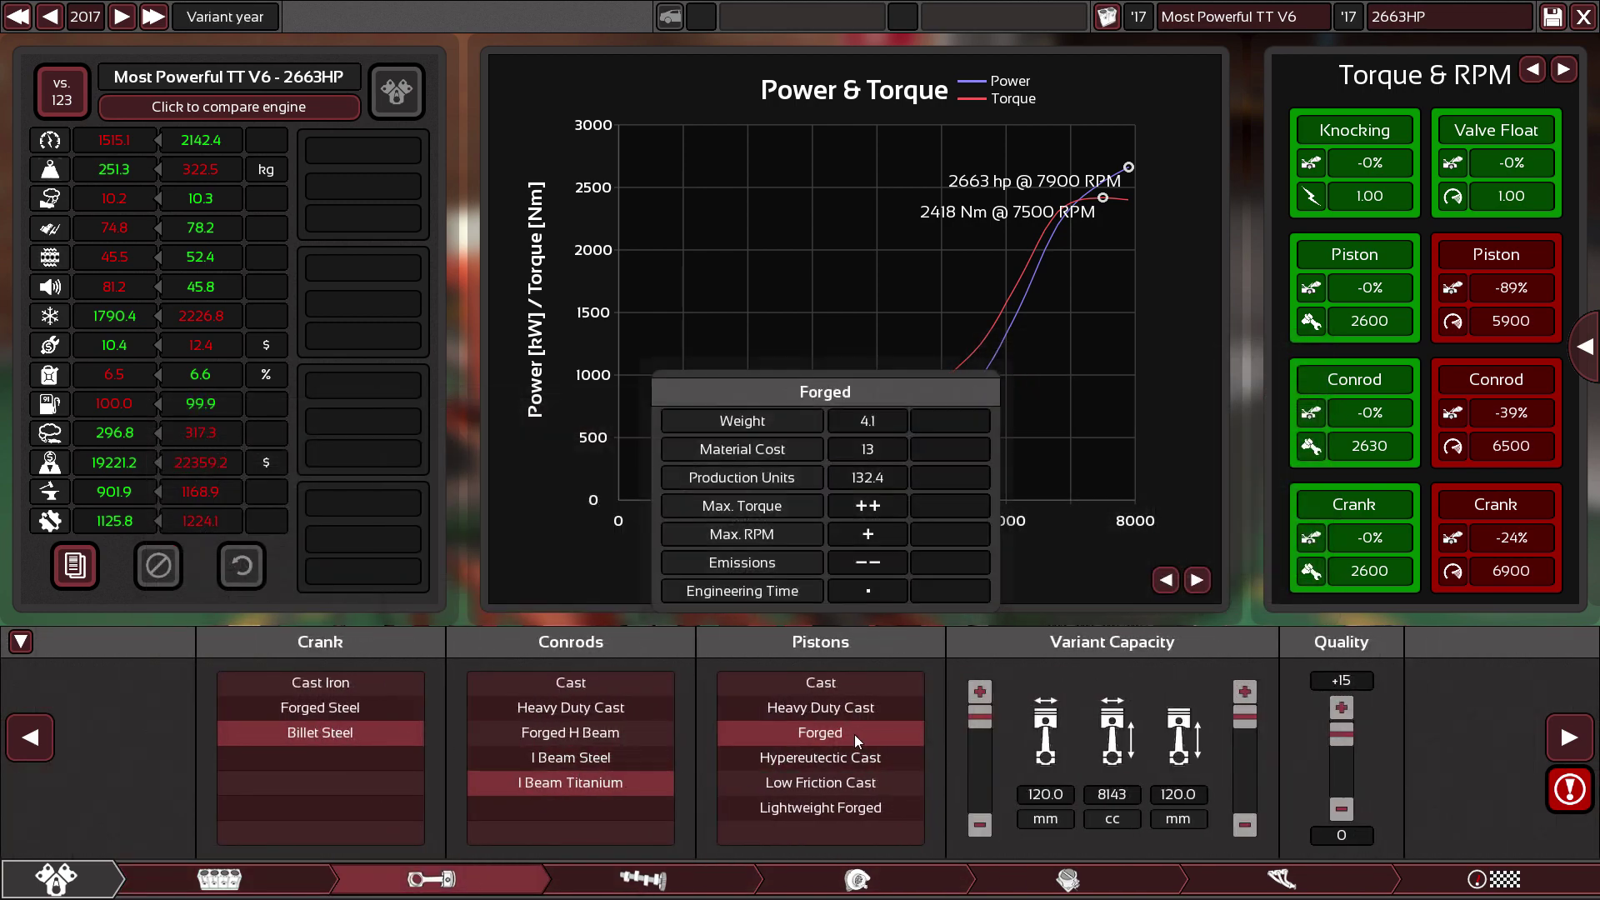
{"action": "left_click", "coordinate": [646, 880]}
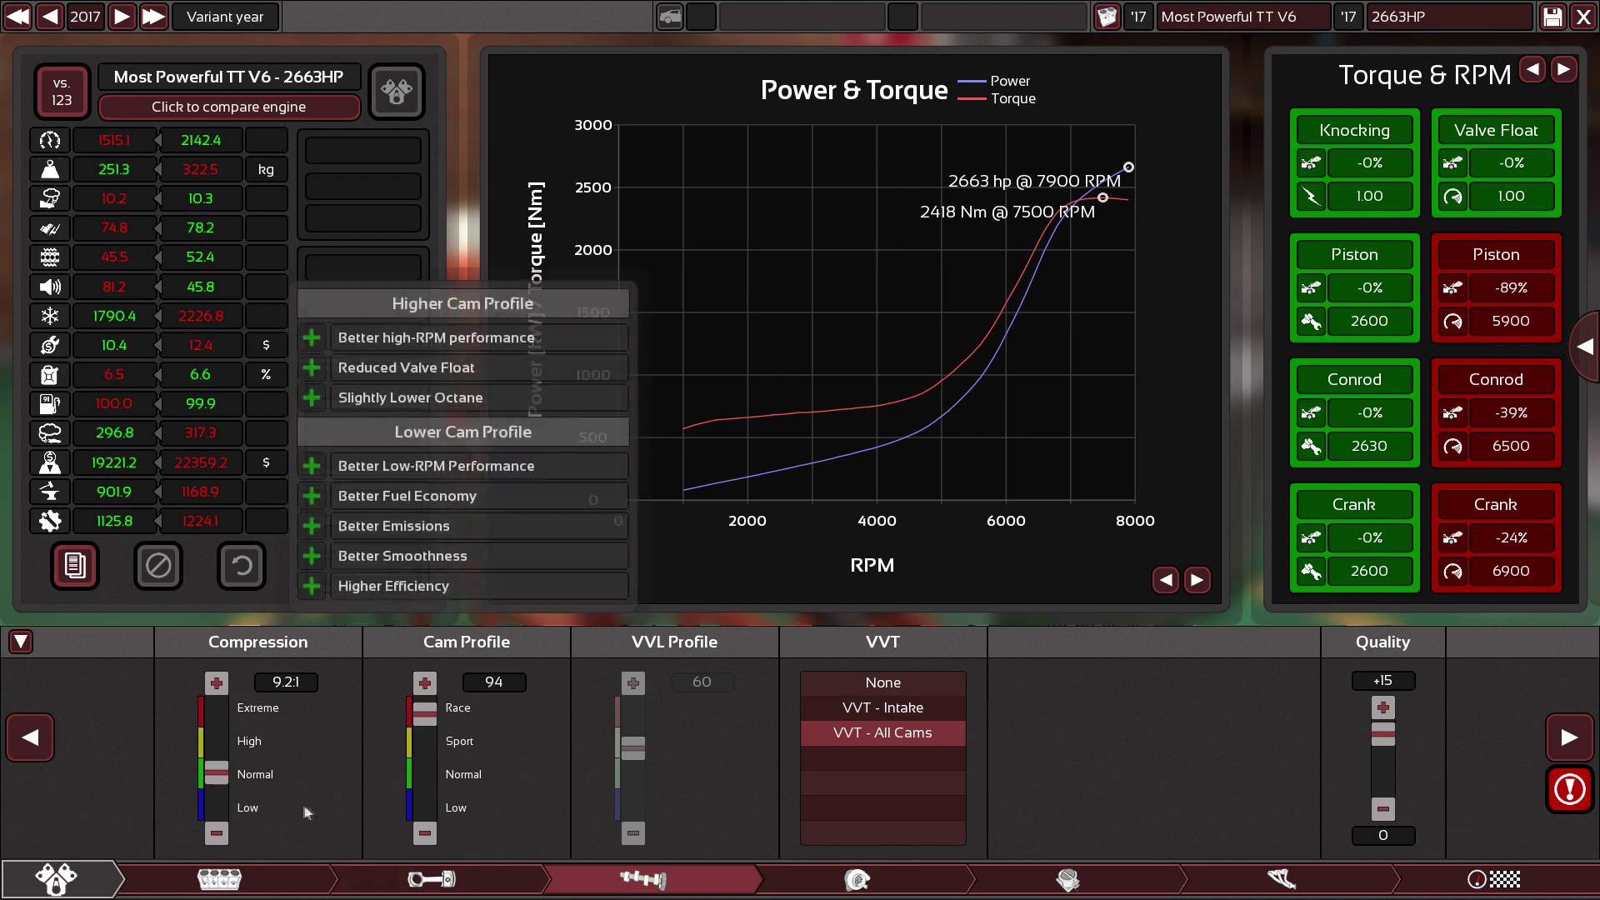
Nudge the cam profile to 93 and back to 94, keeping compression at 9.2.
{"action": "left_click", "coordinate": [416, 741]}
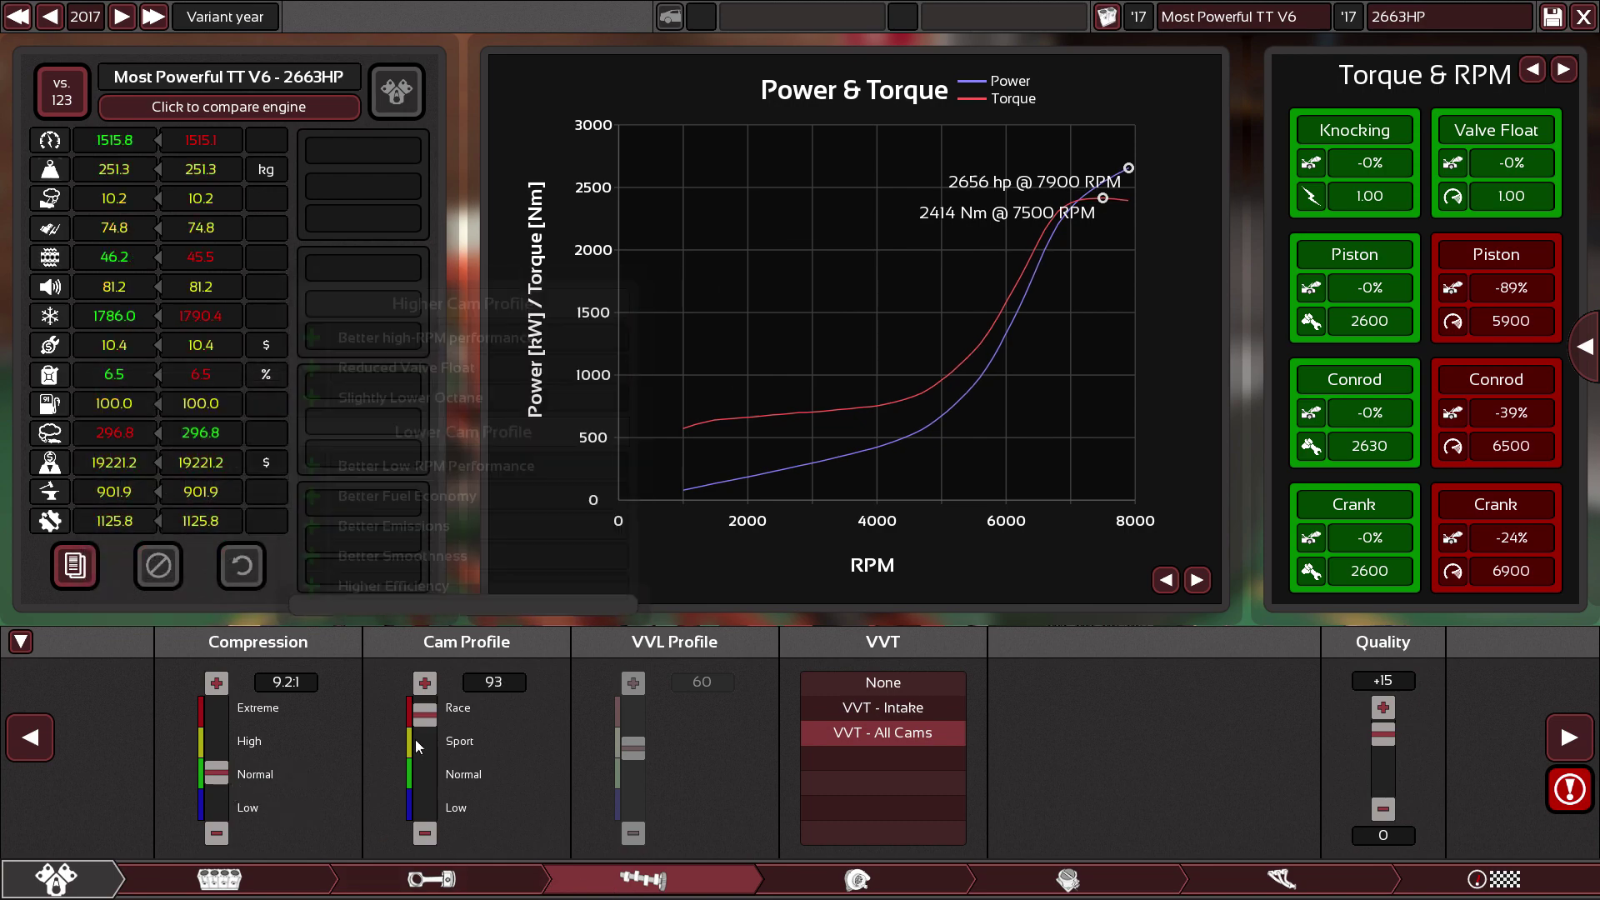
{"action": "scroll", "coordinate": [415, 738], "scroll_direction": "up", "scroll_amount": 1}
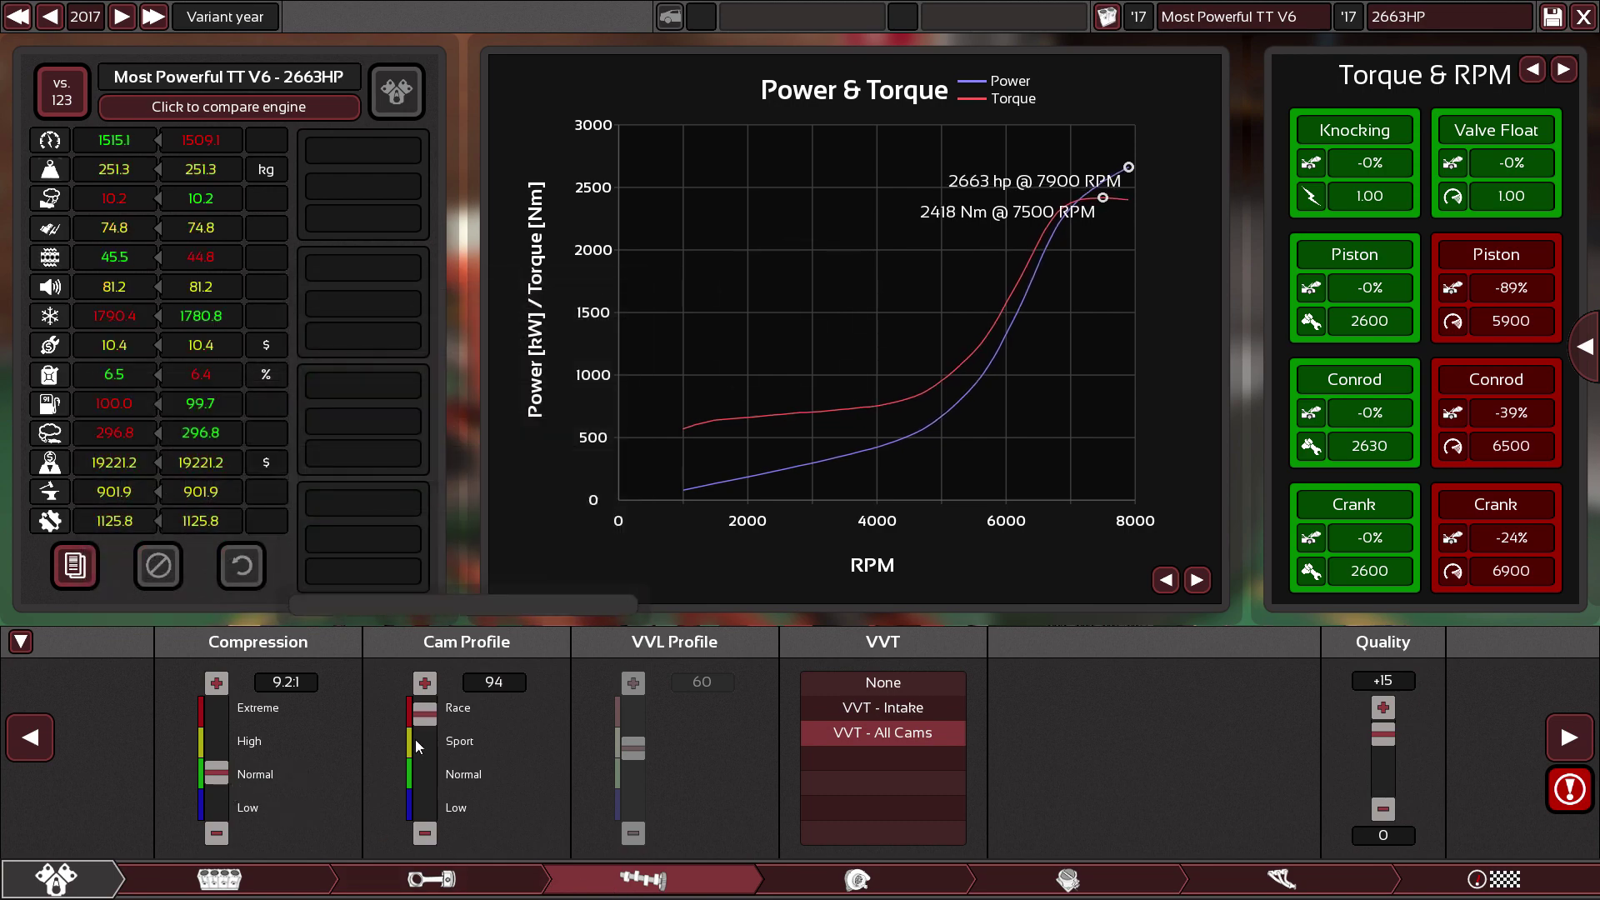
{"action": "scroll", "coordinate": [217, 773], "scroll_direction": "down", "scroll_amount": 1}
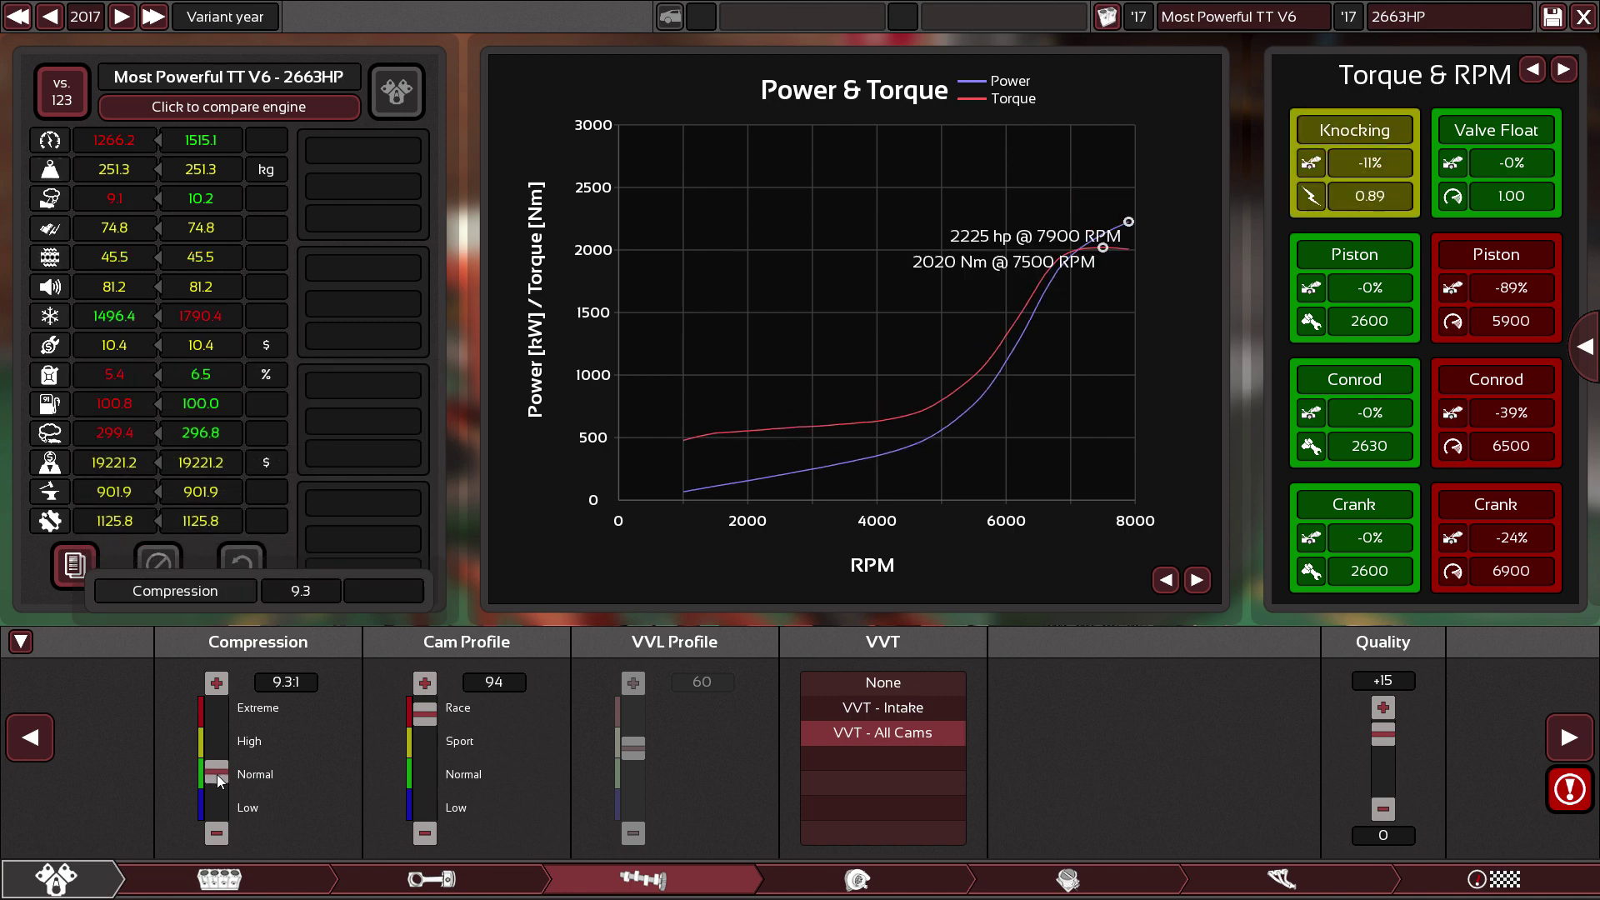
{"action": "scroll", "coordinate": [217, 774], "scroll_direction": "up", "scroll_amount": 1}
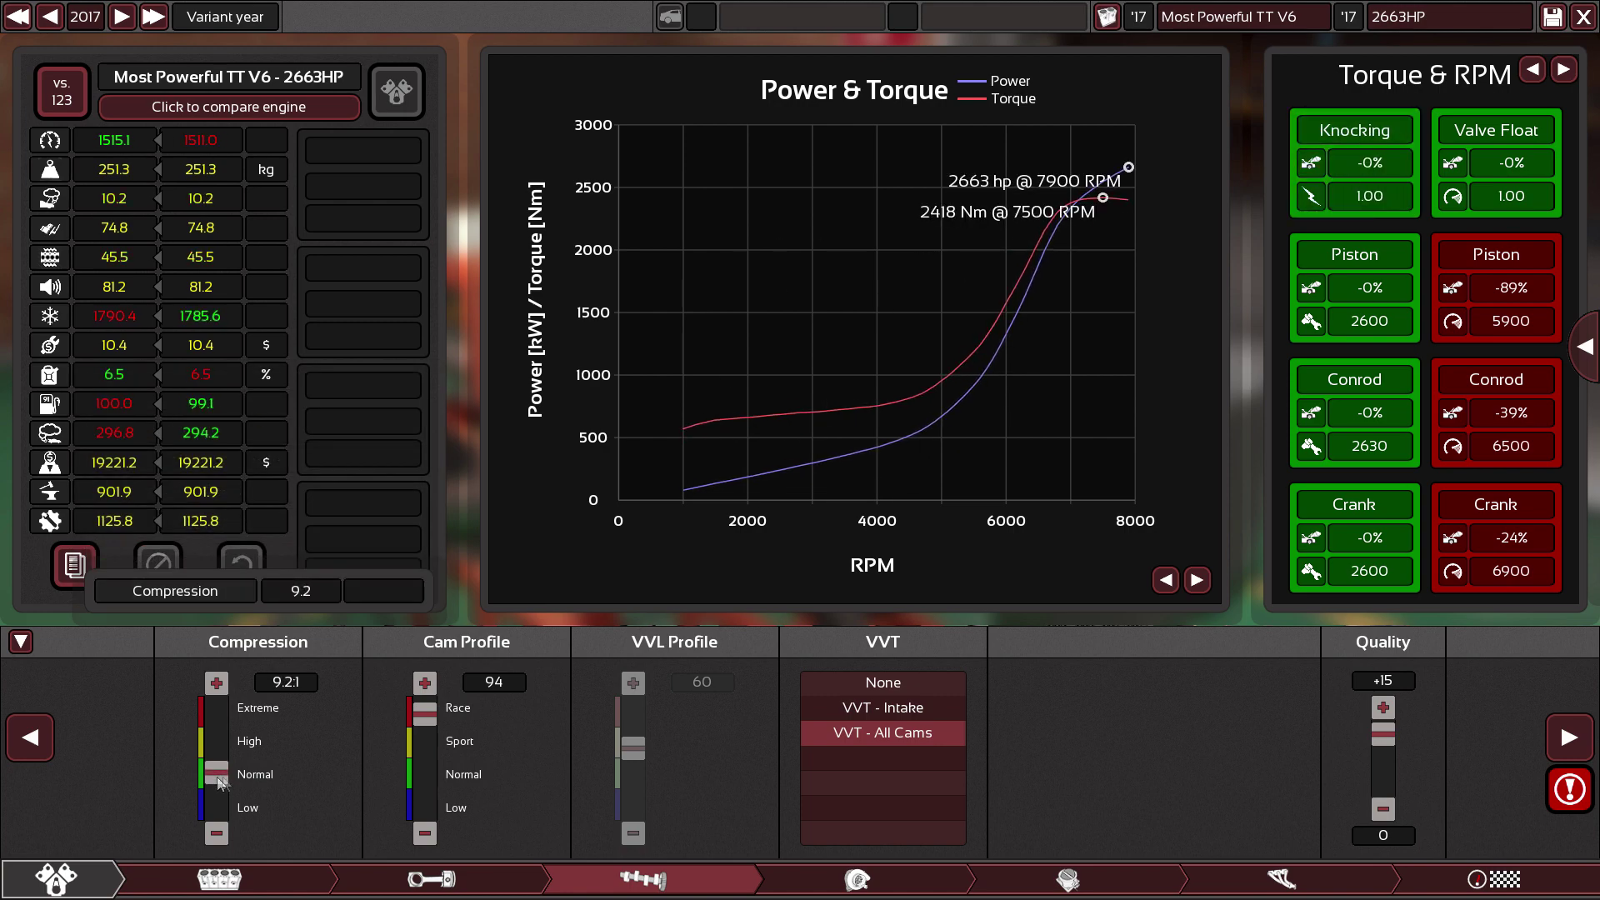
{"action": "scroll", "coordinate": [213, 772], "scroll_direction": "down", "scroll_amount": 1}
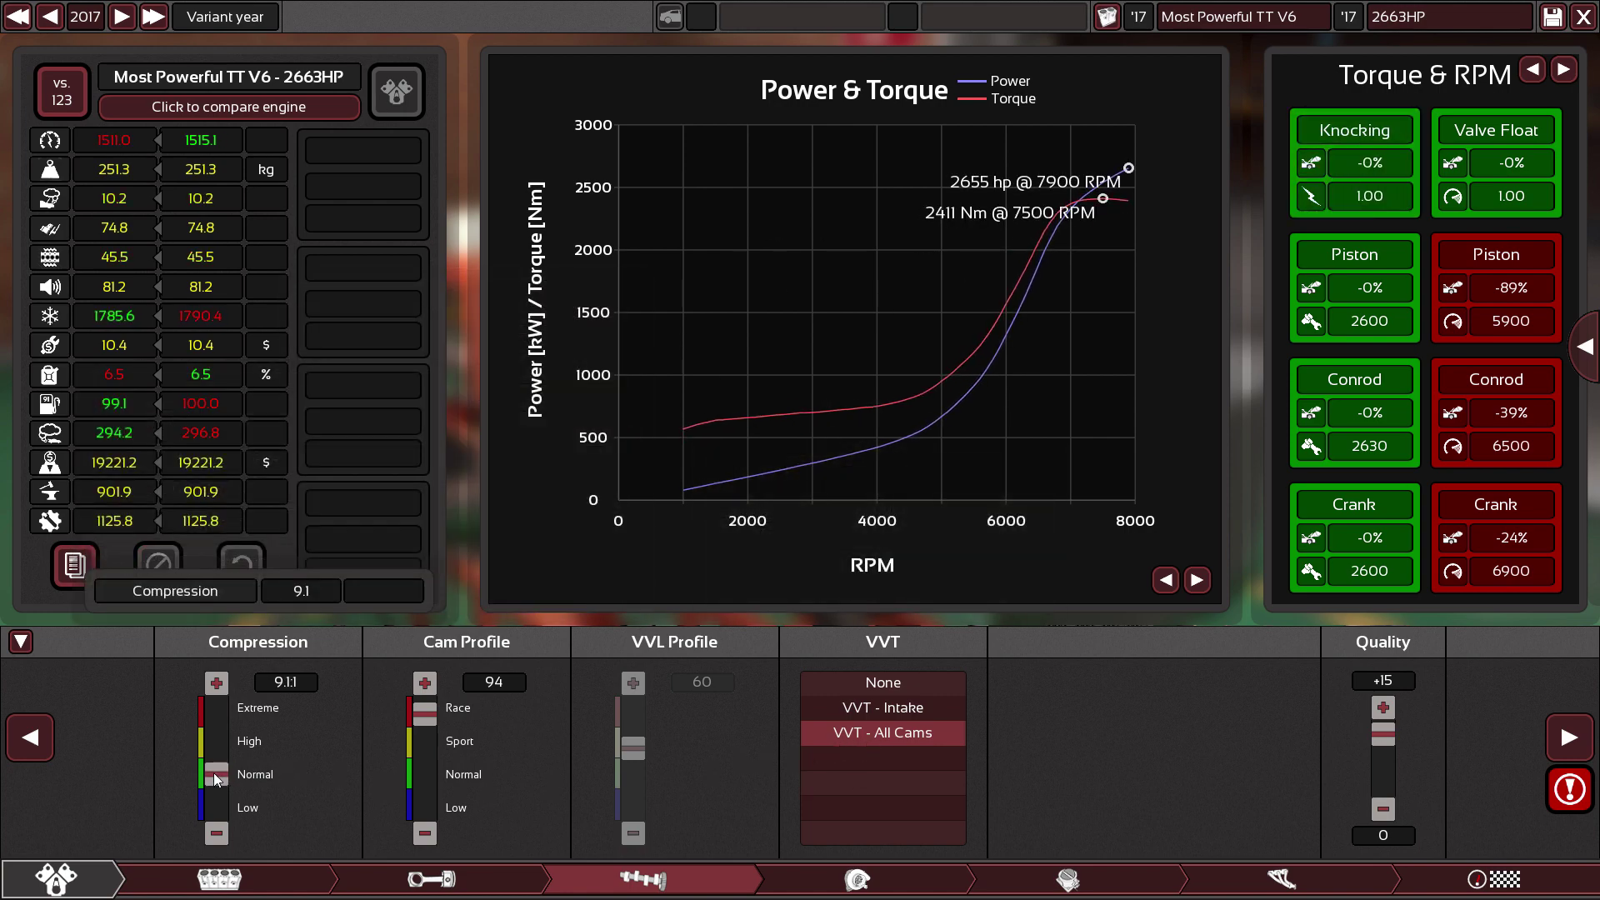
{"action": "scroll", "coordinate": [213, 772], "scroll_direction": "up", "scroll_amount": 1}
{"action": "left_click", "coordinate": [829, 883]}
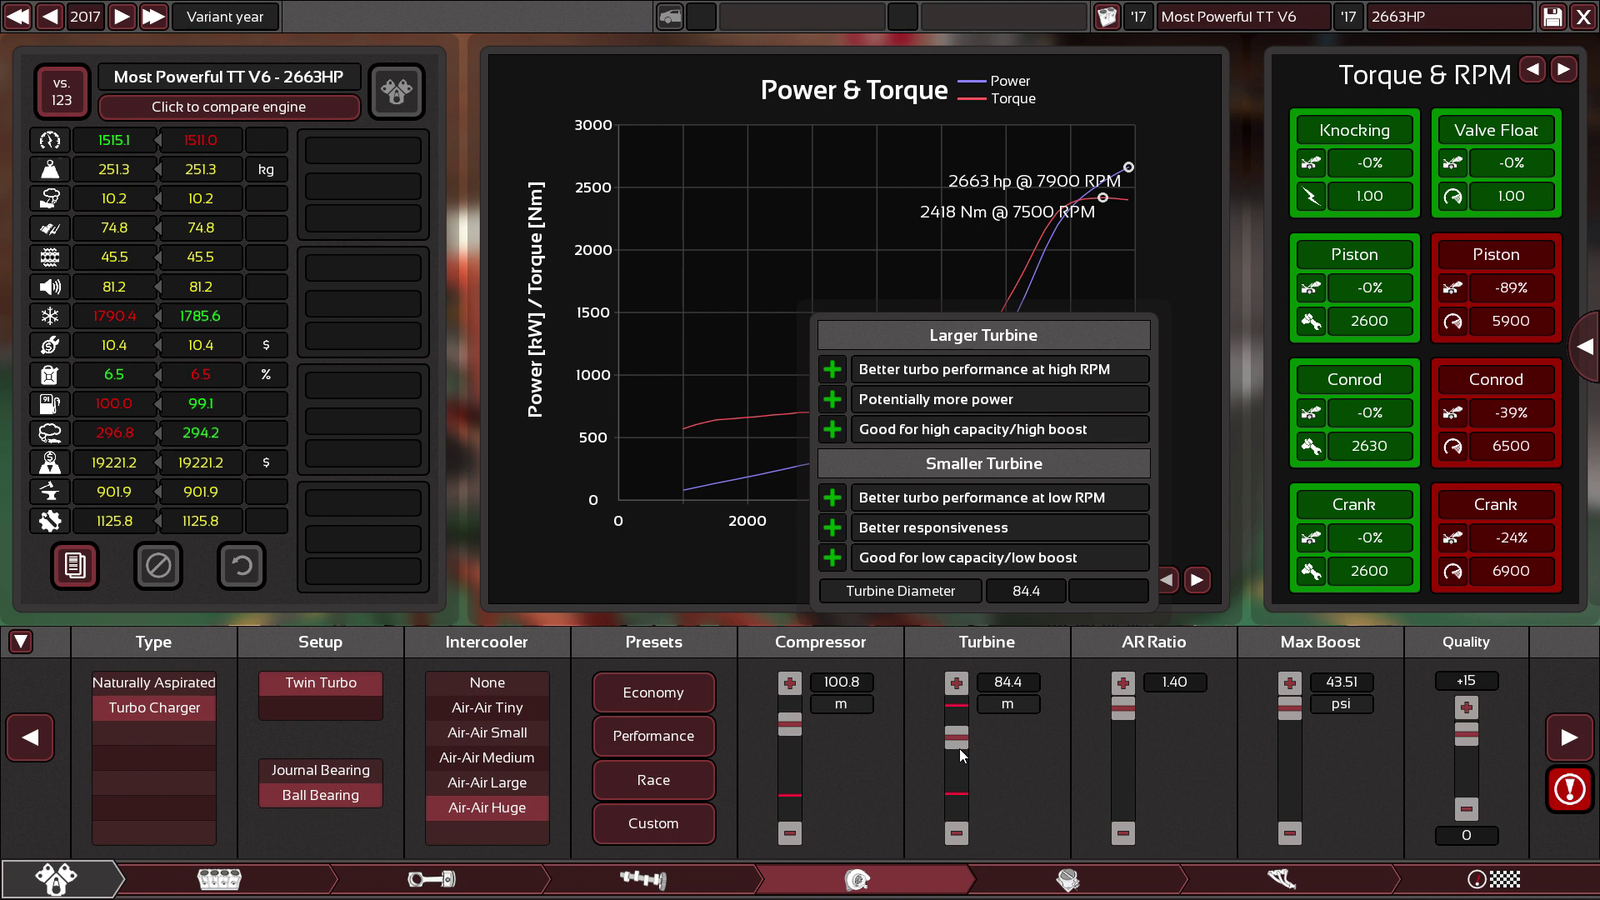
On the V6 fuel settings, raise ignition timing to 96, then return it to 95.
{"action": "scroll", "coordinate": [957, 748], "scroll_direction": "up", "scroll_amount": 1}
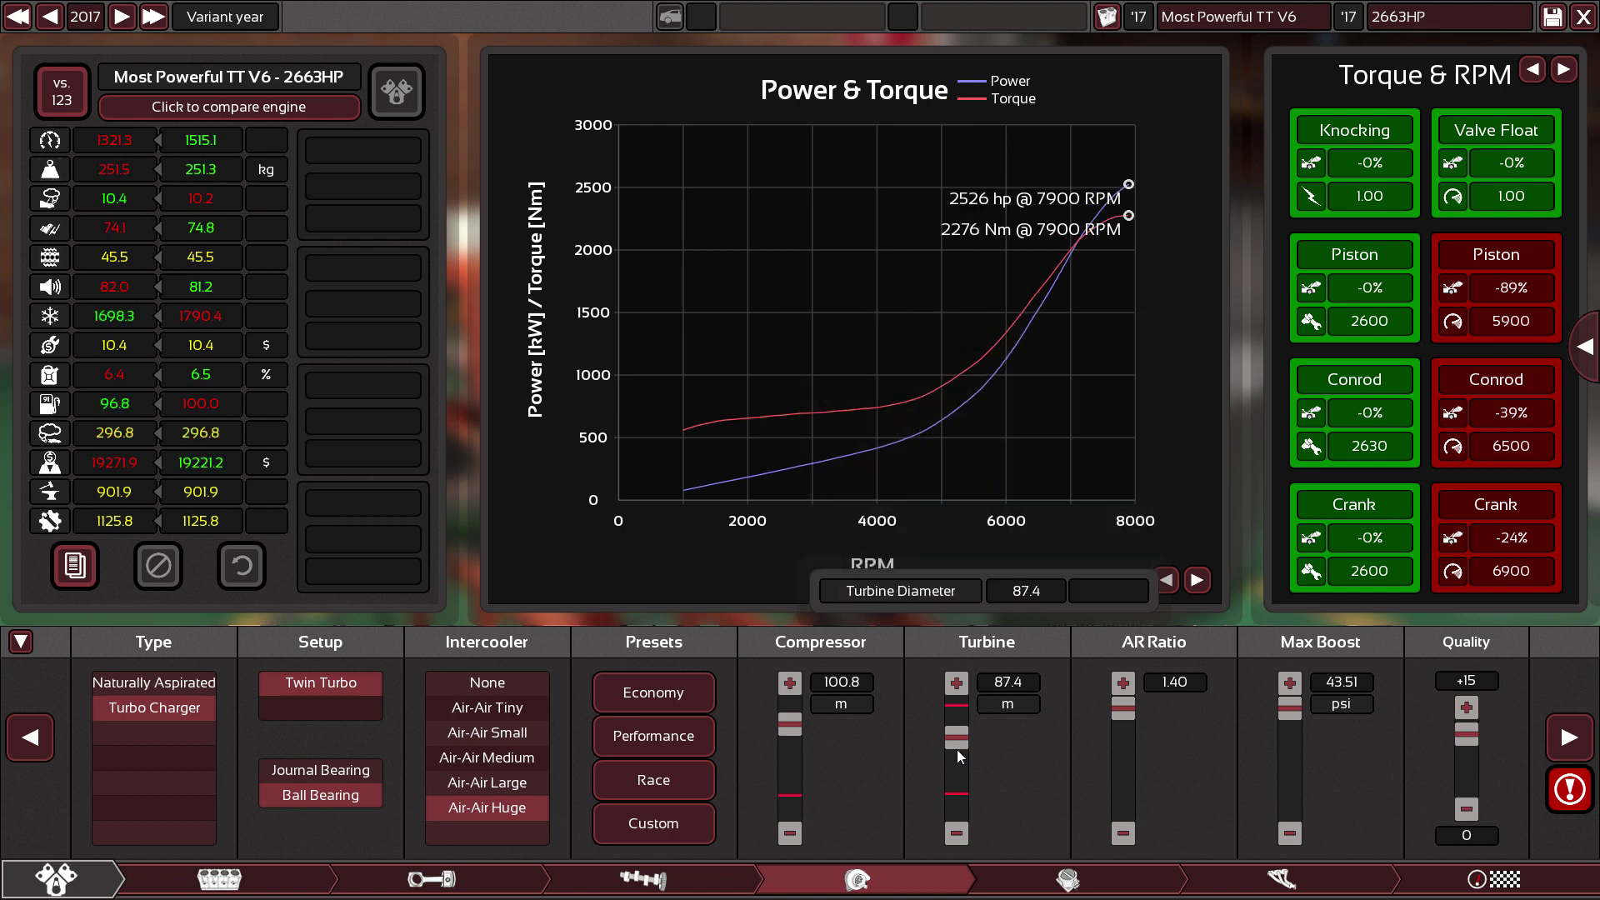
{"action": "scroll", "coordinate": [957, 748], "scroll_direction": "down", "scroll_amount": 1}
{"action": "scroll", "coordinate": [957, 749], "scroll_direction": "up", "scroll_amount": 1}
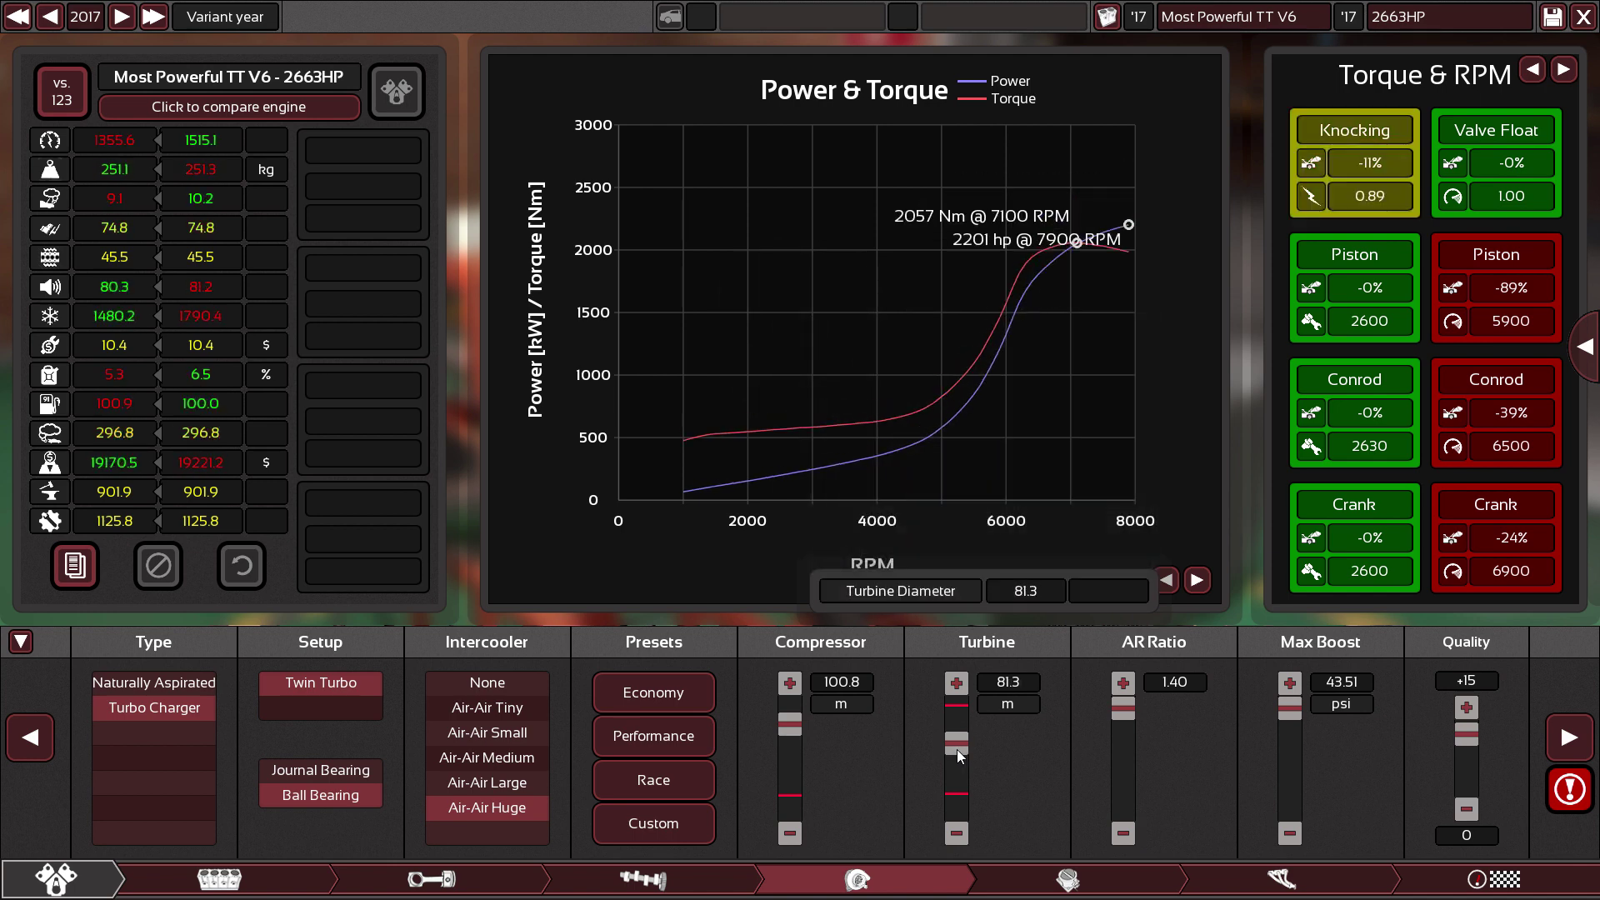
{"action": "scroll", "coordinate": [957, 749], "scroll_direction": "down", "scroll_amount": 1}
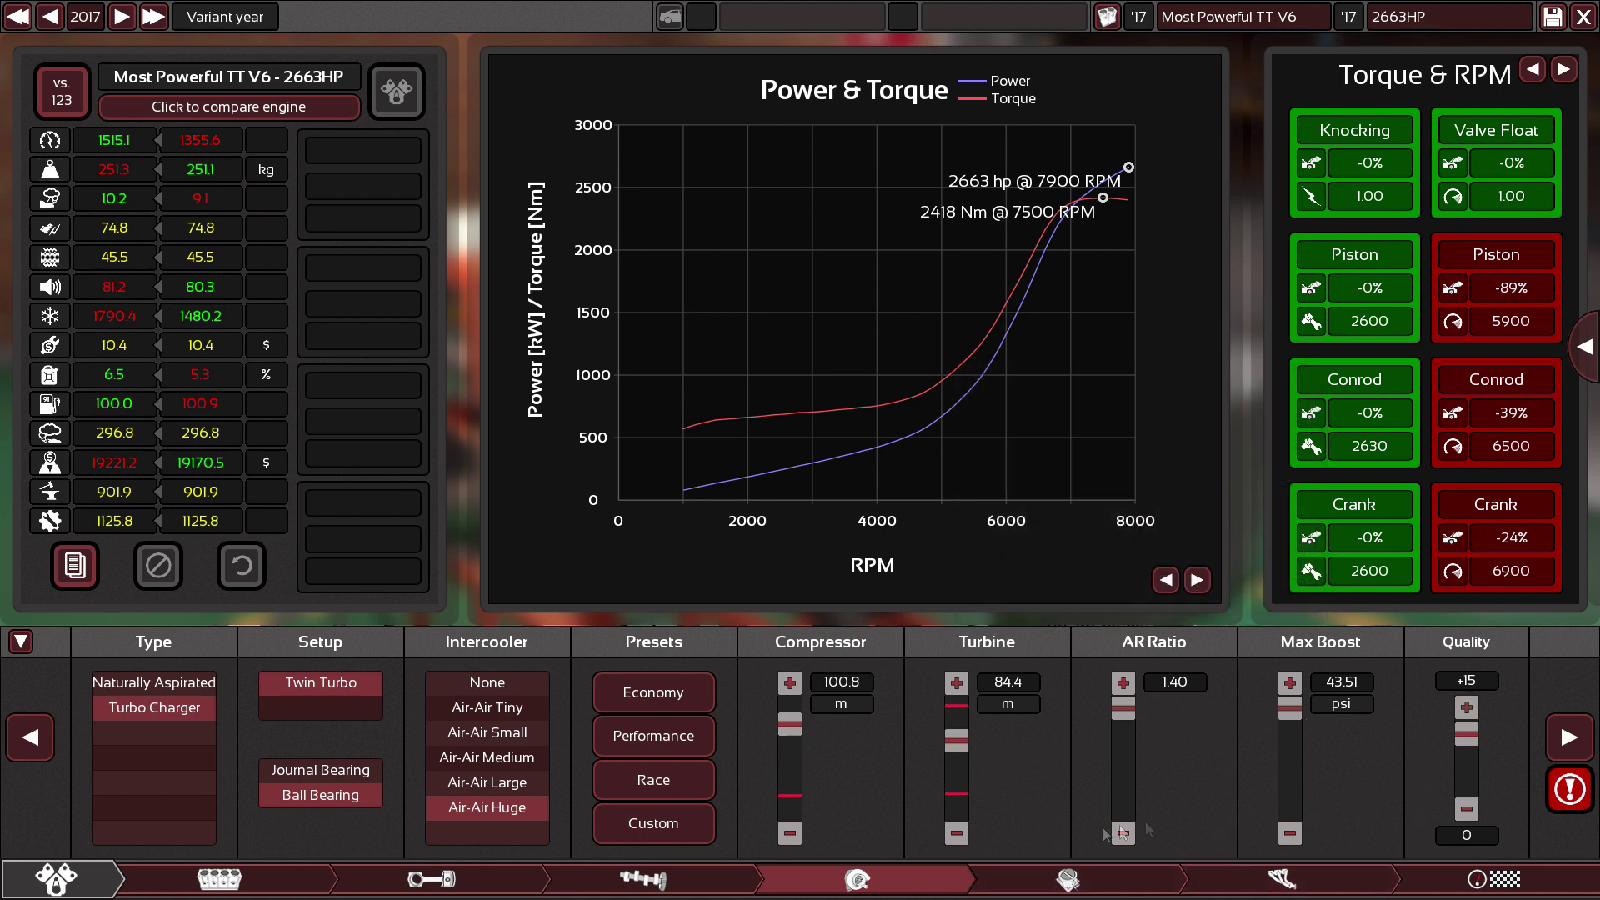
{"action": "left_click", "coordinate": [1075, 880]}
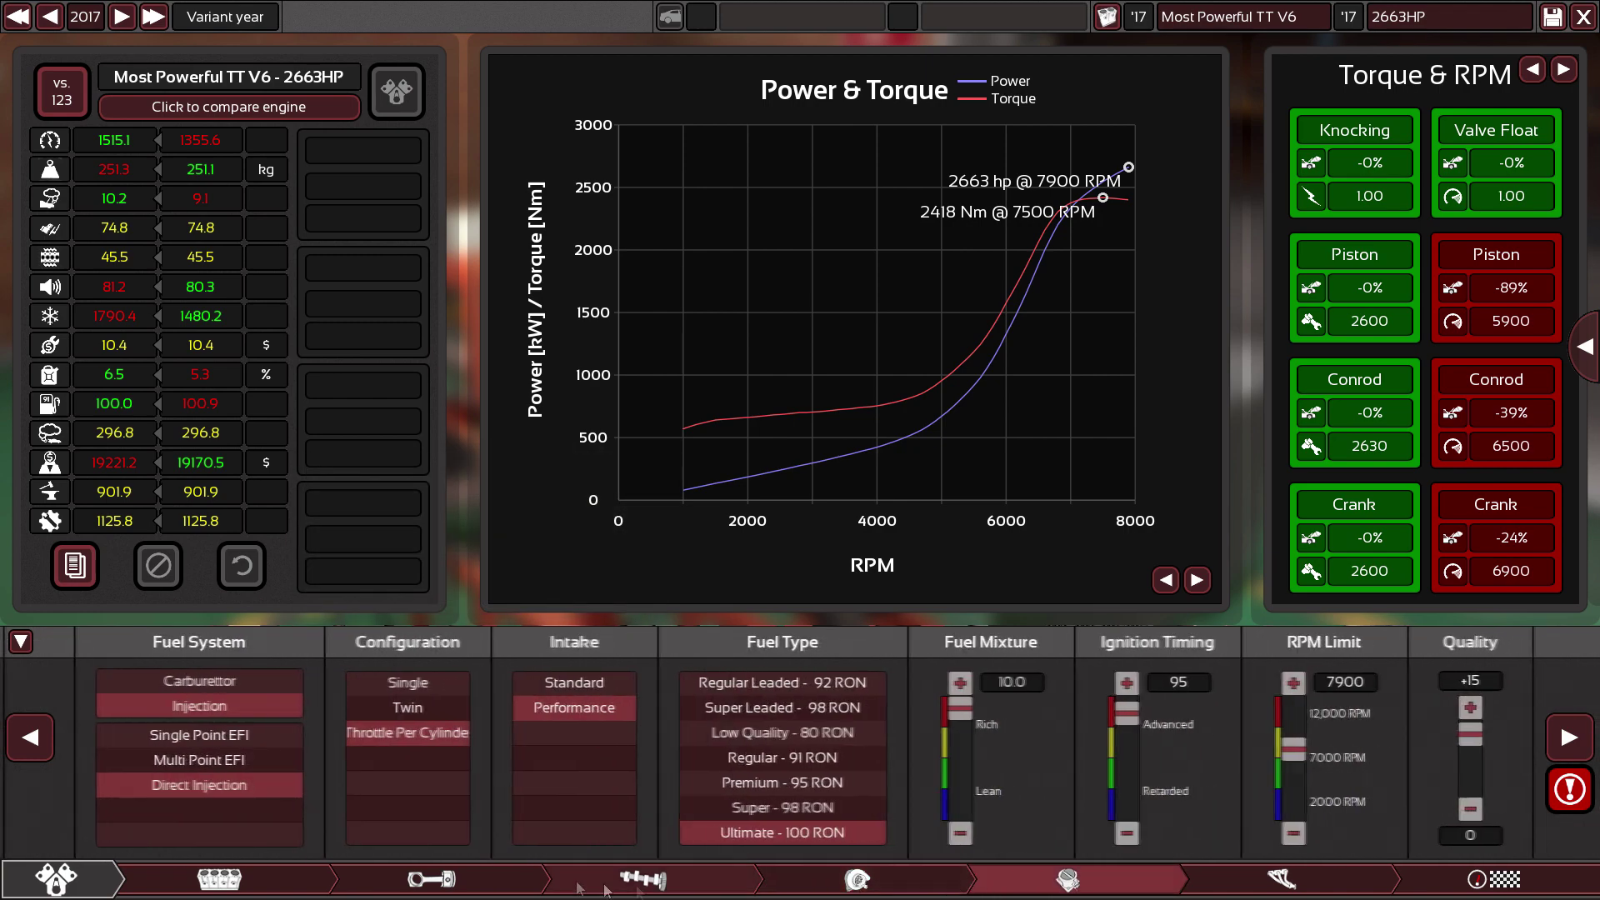
{"action": "mouse_move", "coordinate": [376, 742]}
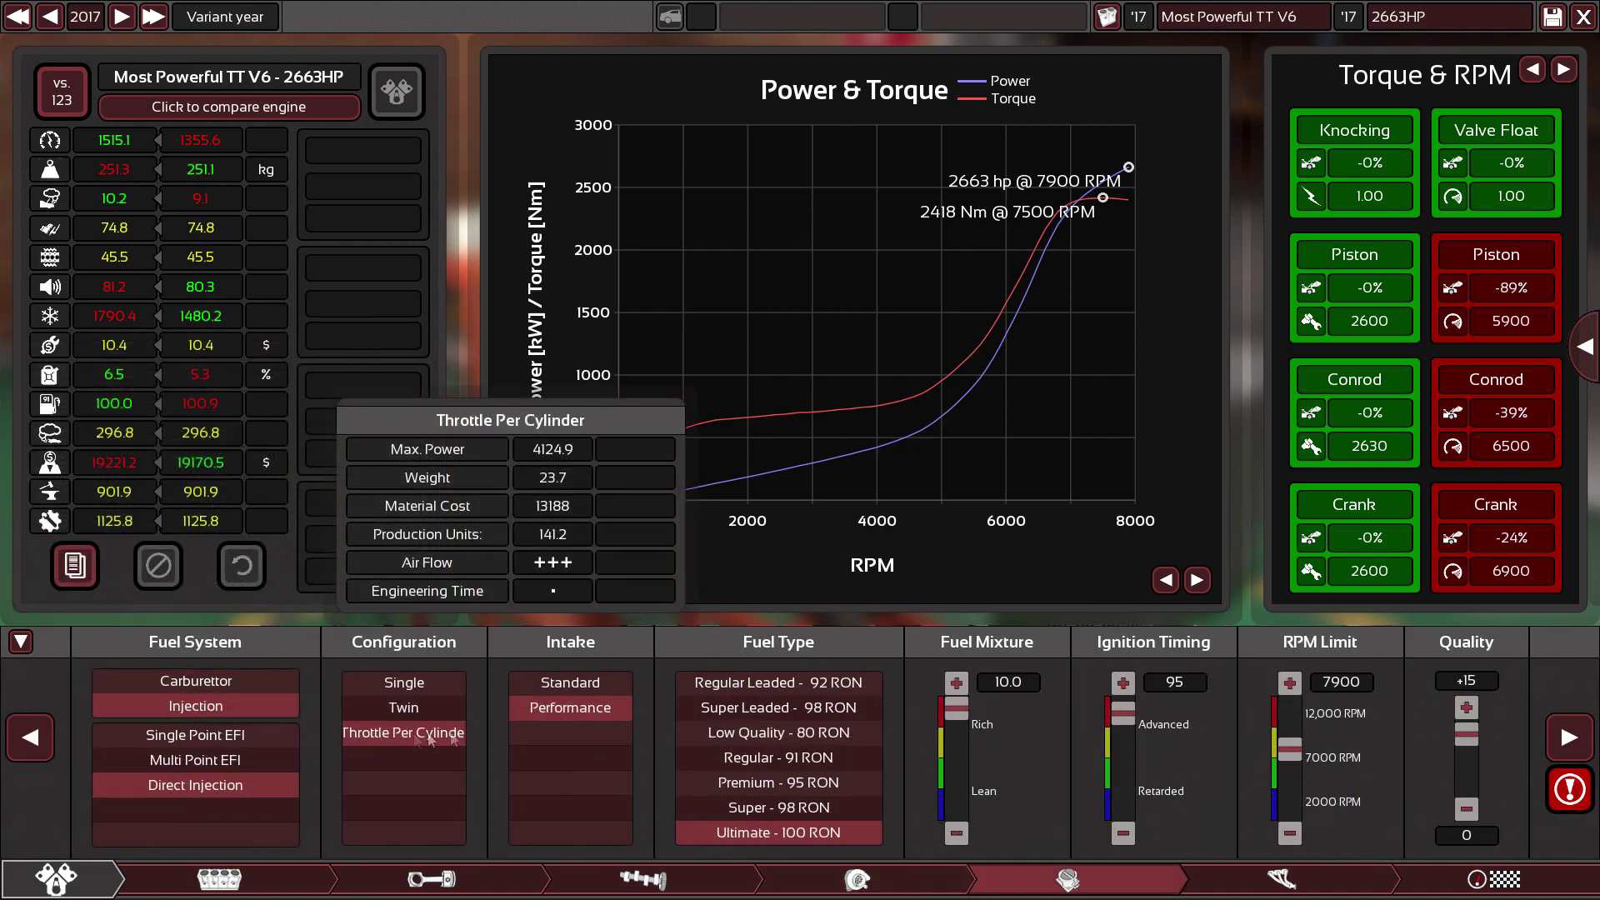
{"action": "left_click", "coordinate": [1133, 732]}
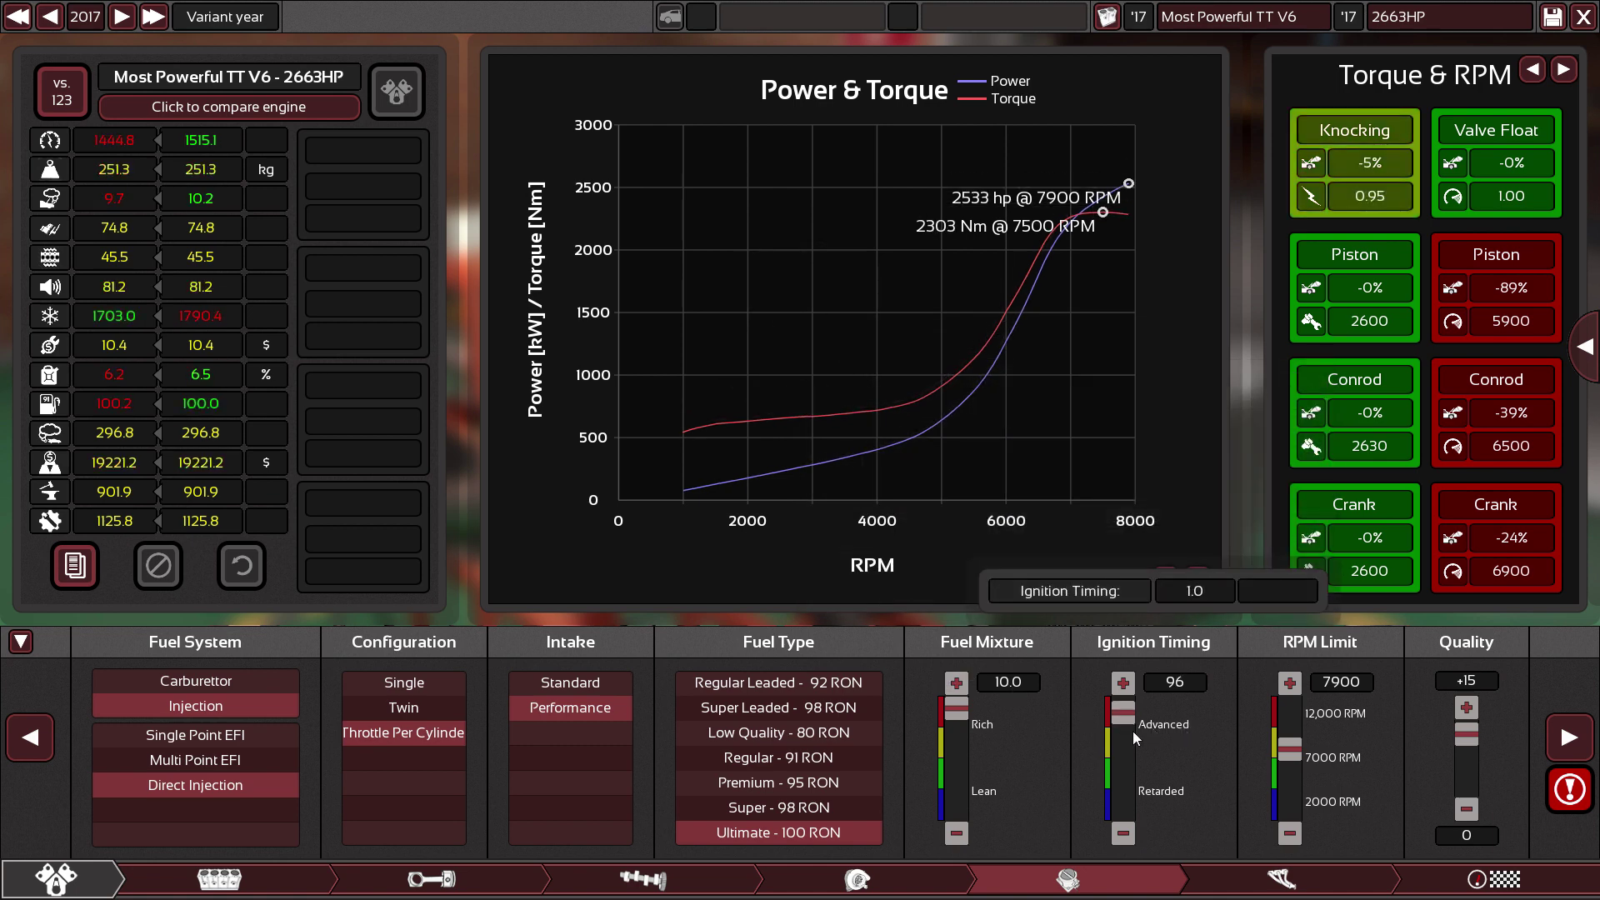
{"action": "left_click", "coordinate": [1133, 732]}
Show the V6 exhaust settings and test different exhaust diameters.
{"action": "mouse_move", "coordinate": [949, 733]}
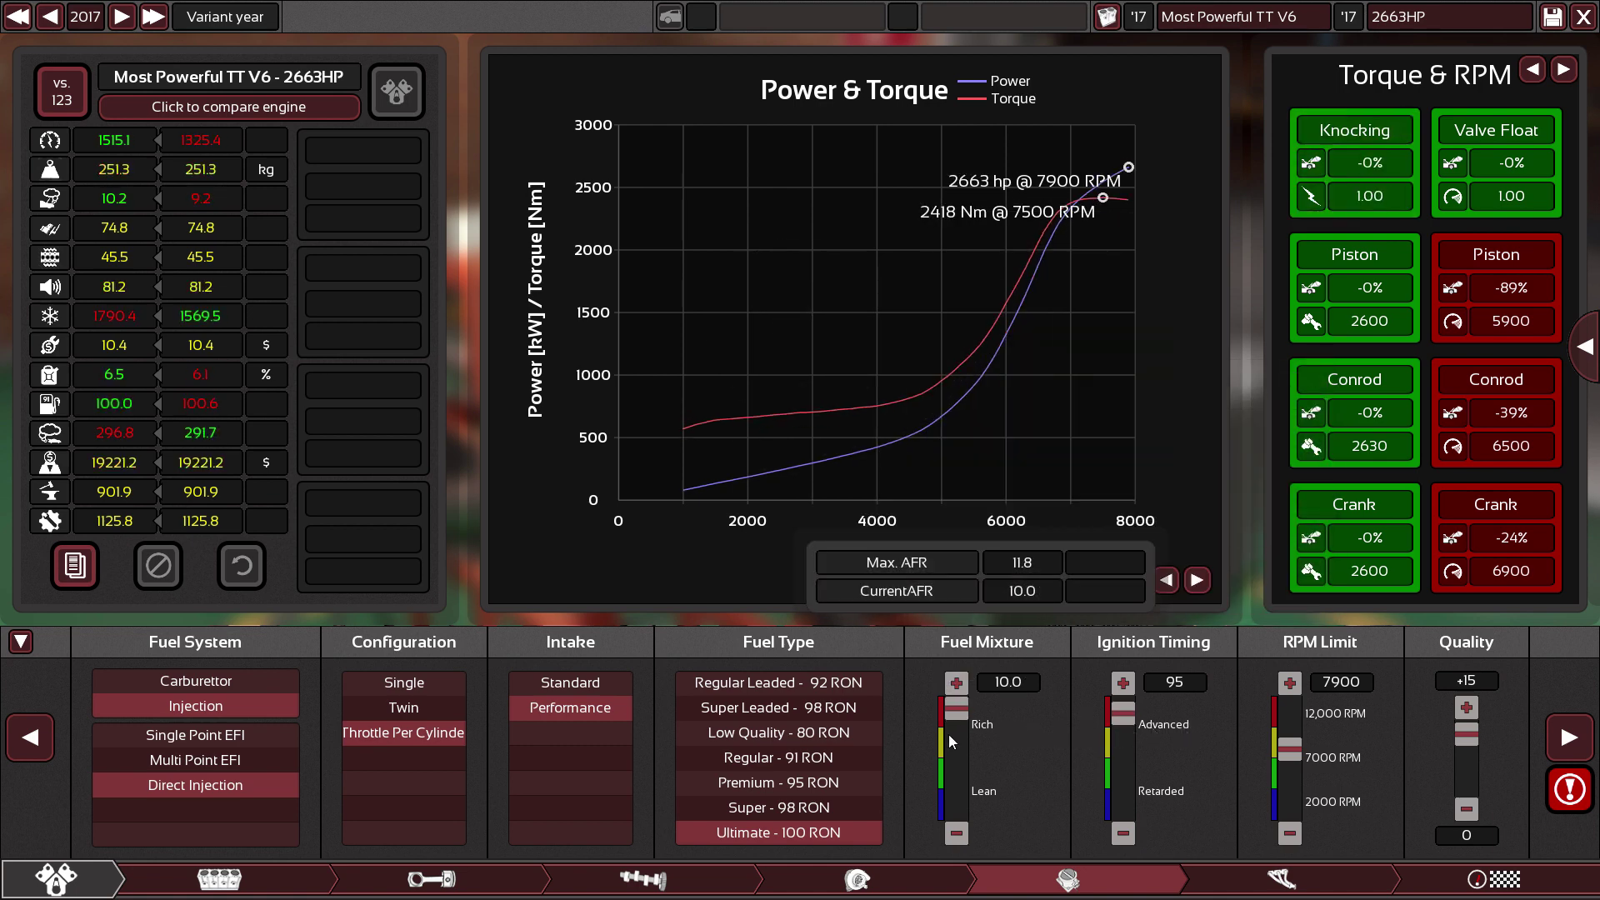
{"action": "left_click", "coordinate": [1300, 879]}
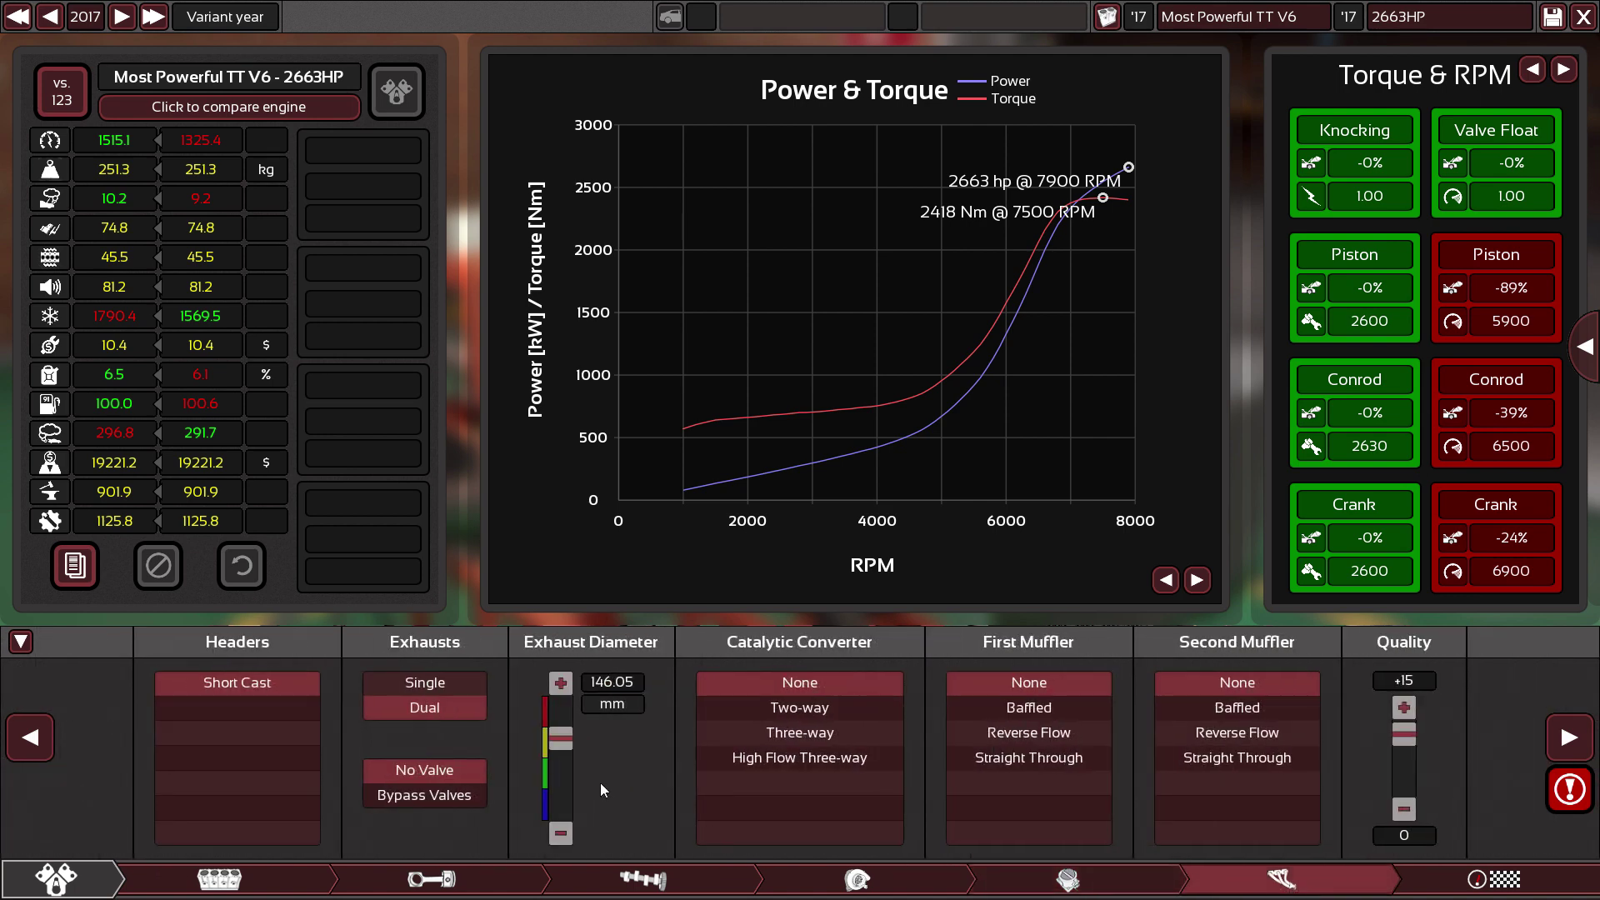
{"action": "mouse_move", "coordinate": [565, 770]}
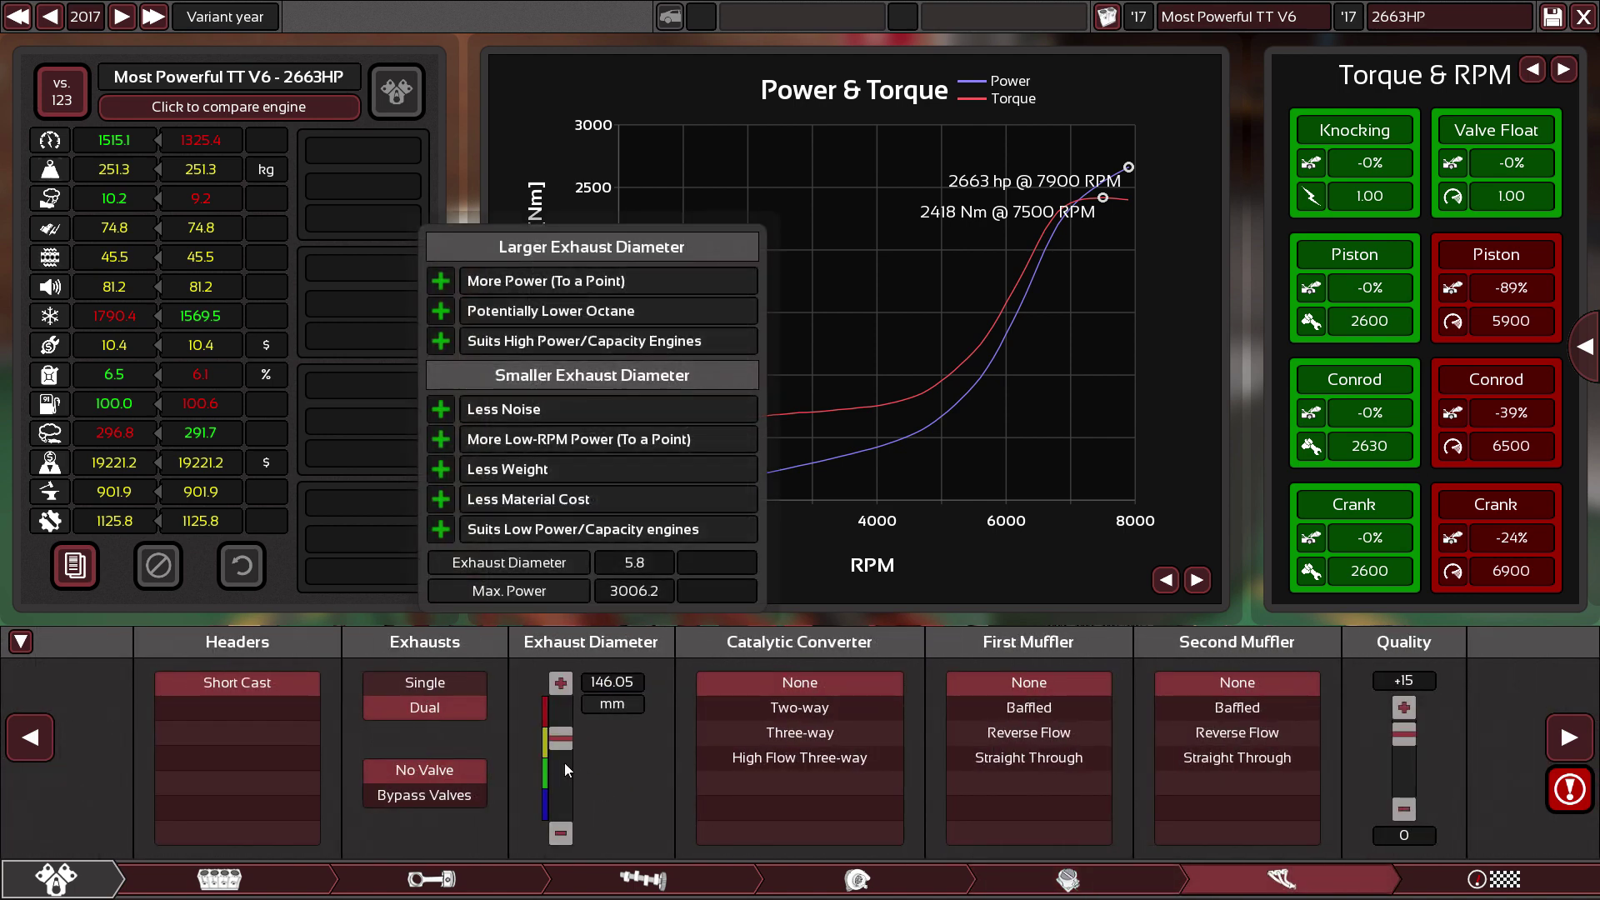
{"action": "scroll", "coordinate": [563, 763], "scroll_direction": "down", "scroll_amount": 2}
{"action": "scroll", "coordinate": [564, 763], "scroll_direction": "up", "scroll_amount": 4}
{"action": "scroll", "coordinate": [563, 763], "scroll_direction": "down", "scroll_amount": 2}
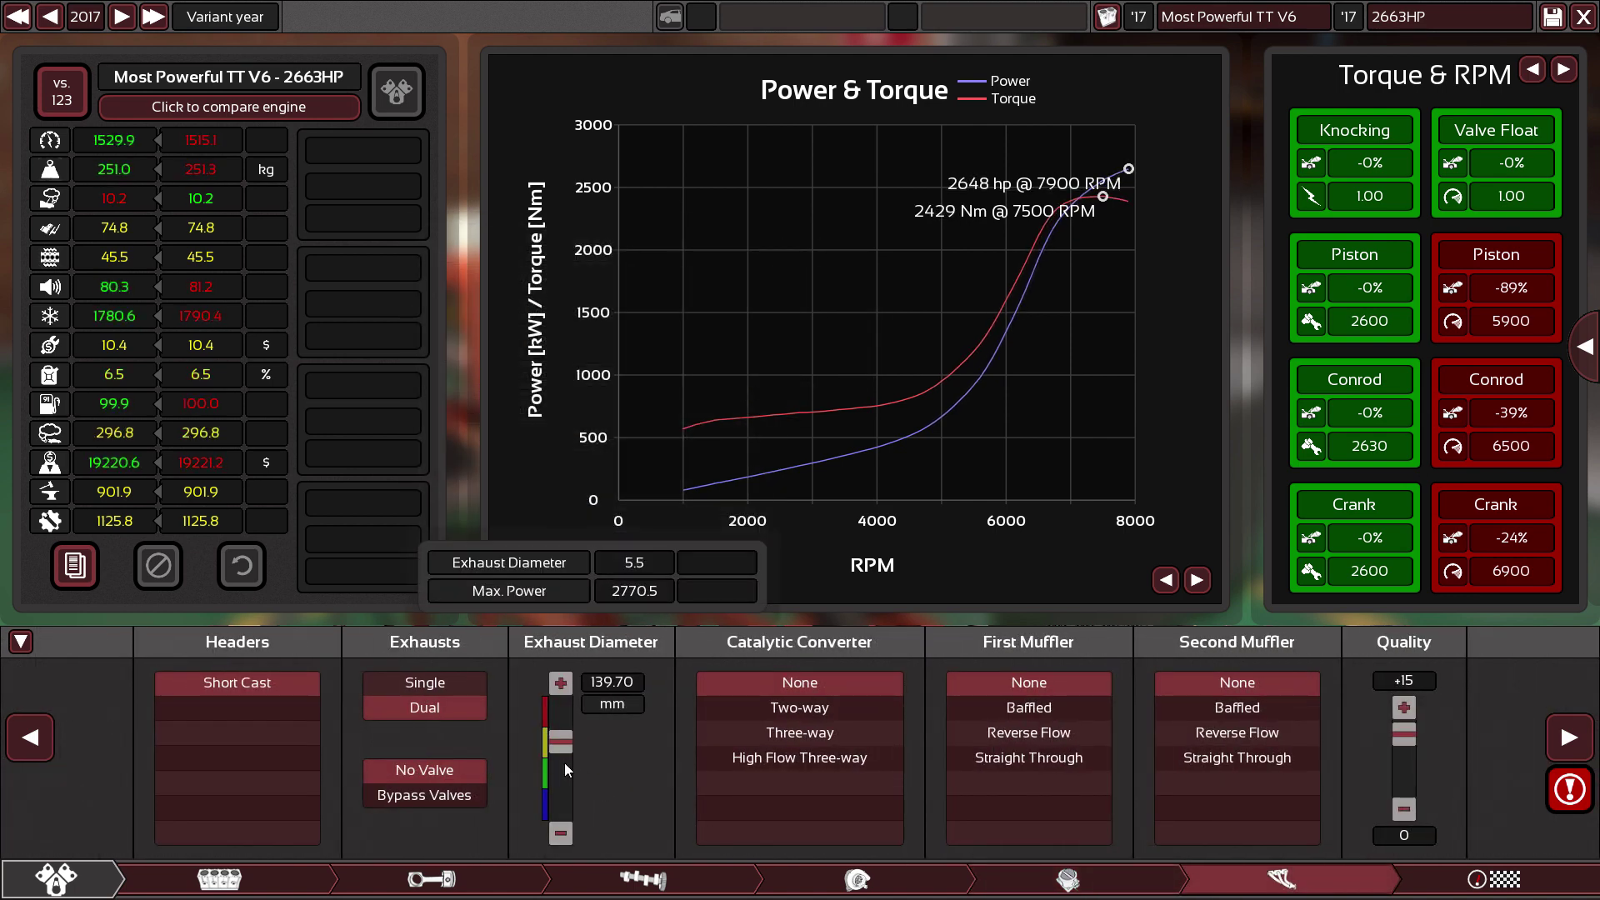
Try Straight Through on both mufflers, then set both mufflers back to None.
{"action": "left_click", "coordinate": [1018, 760]}
{"action": "left_click", "coordinate": [1059, 683]}
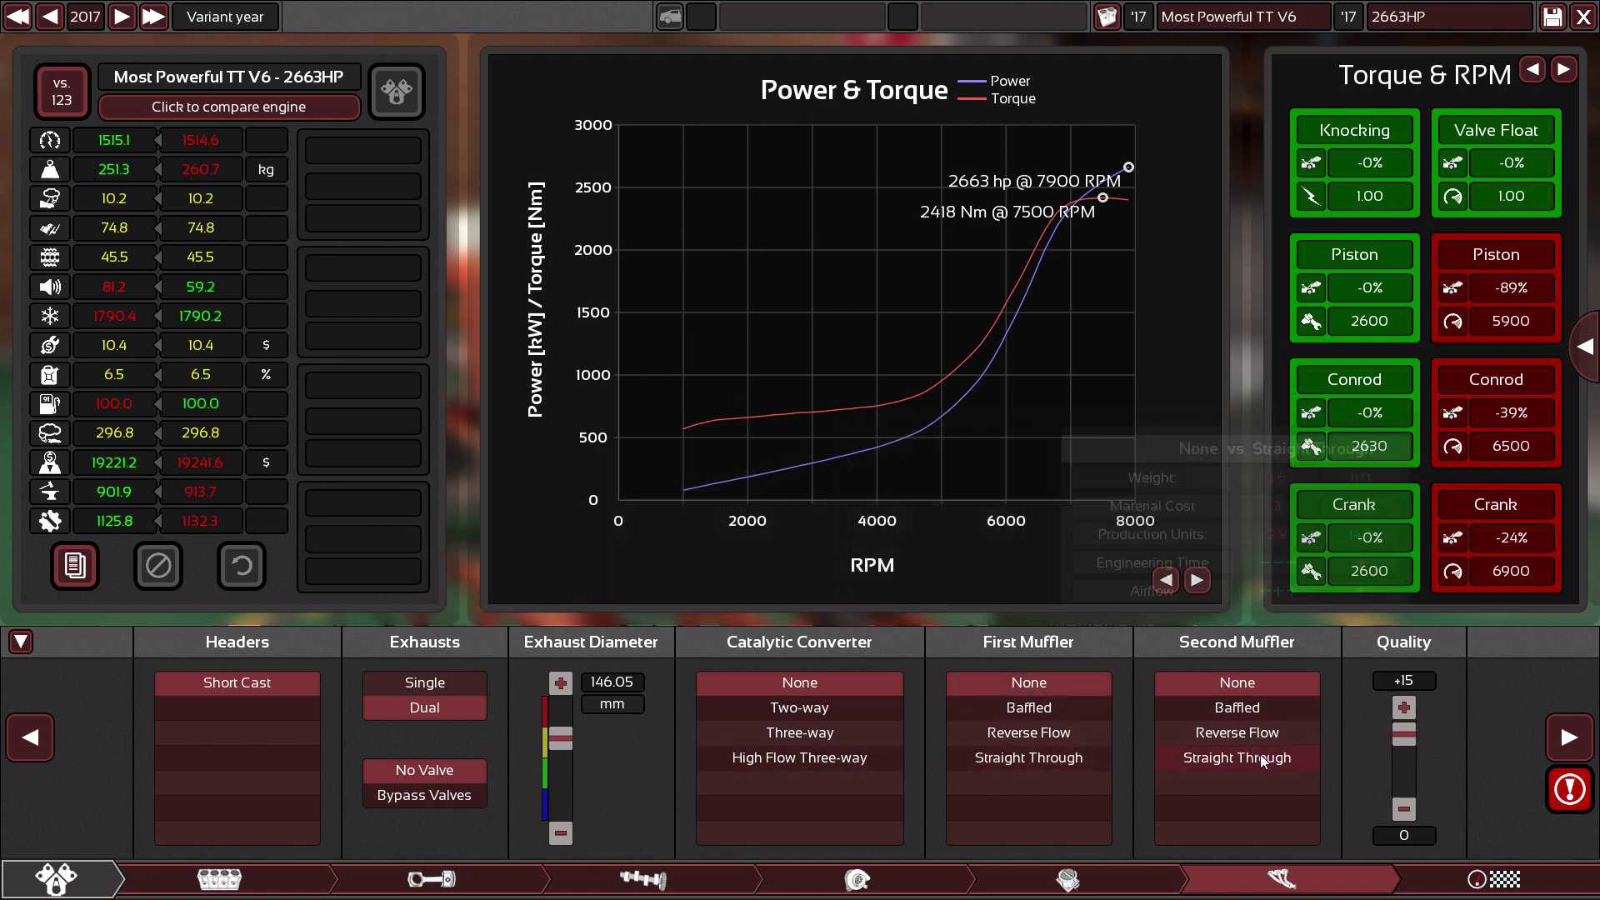
{"action": "left_click", "coordinate": [1258, 758]}
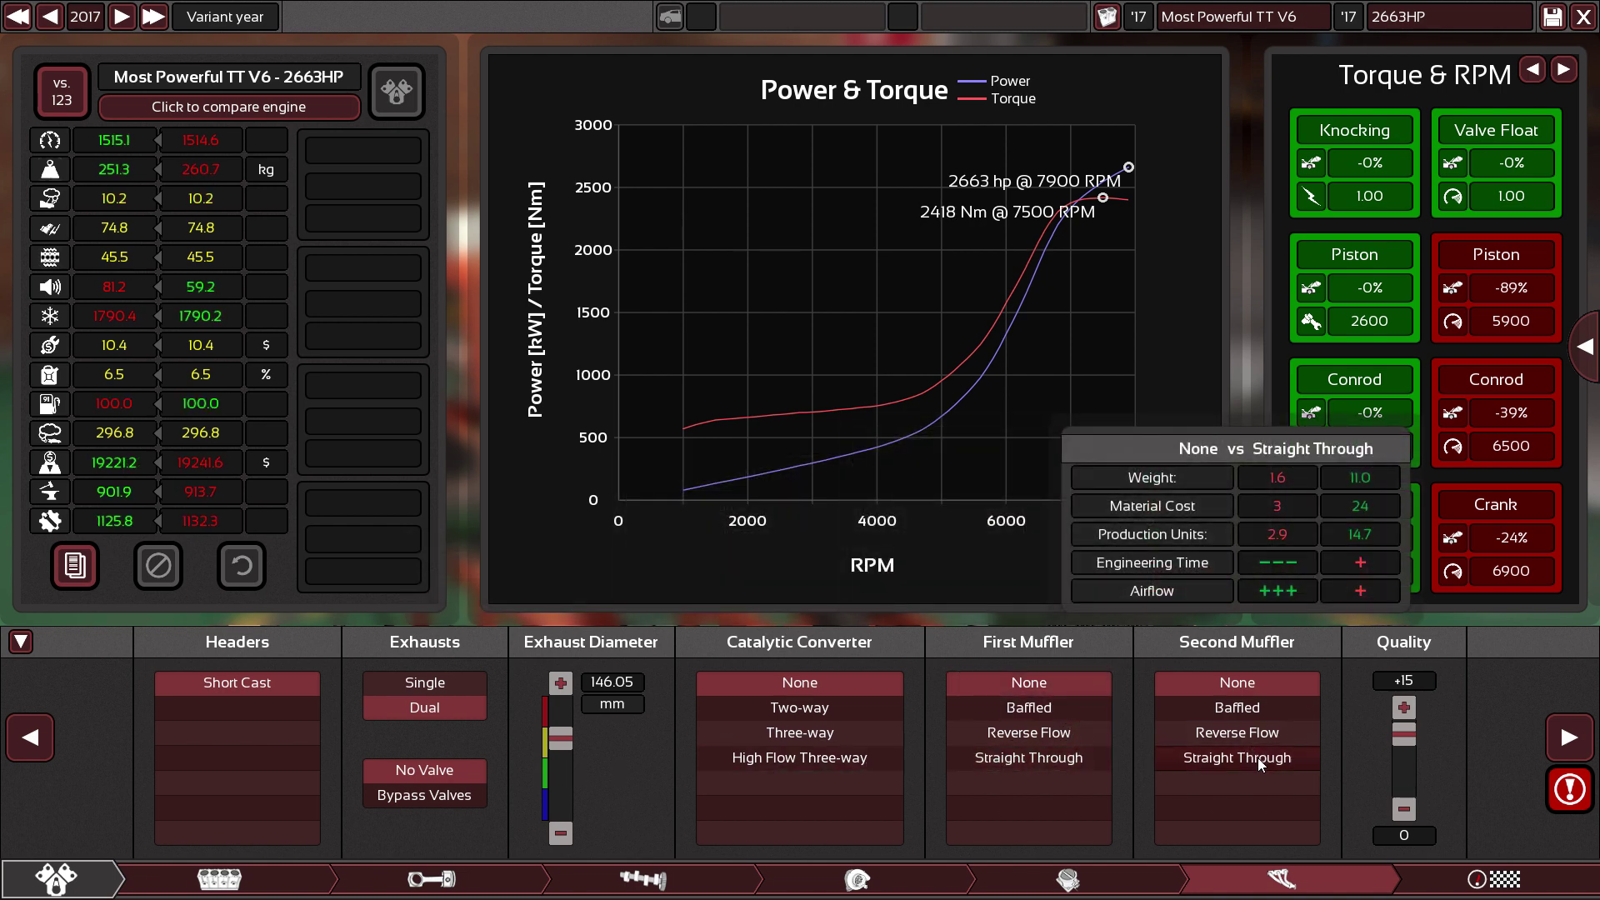
{"action": "left_click", "coordinate": [1033, 767]}
{"action": "left_click", "coordinate": [1058, 692]}
{"action": "left_click", "coordinate": [1243, 683]}
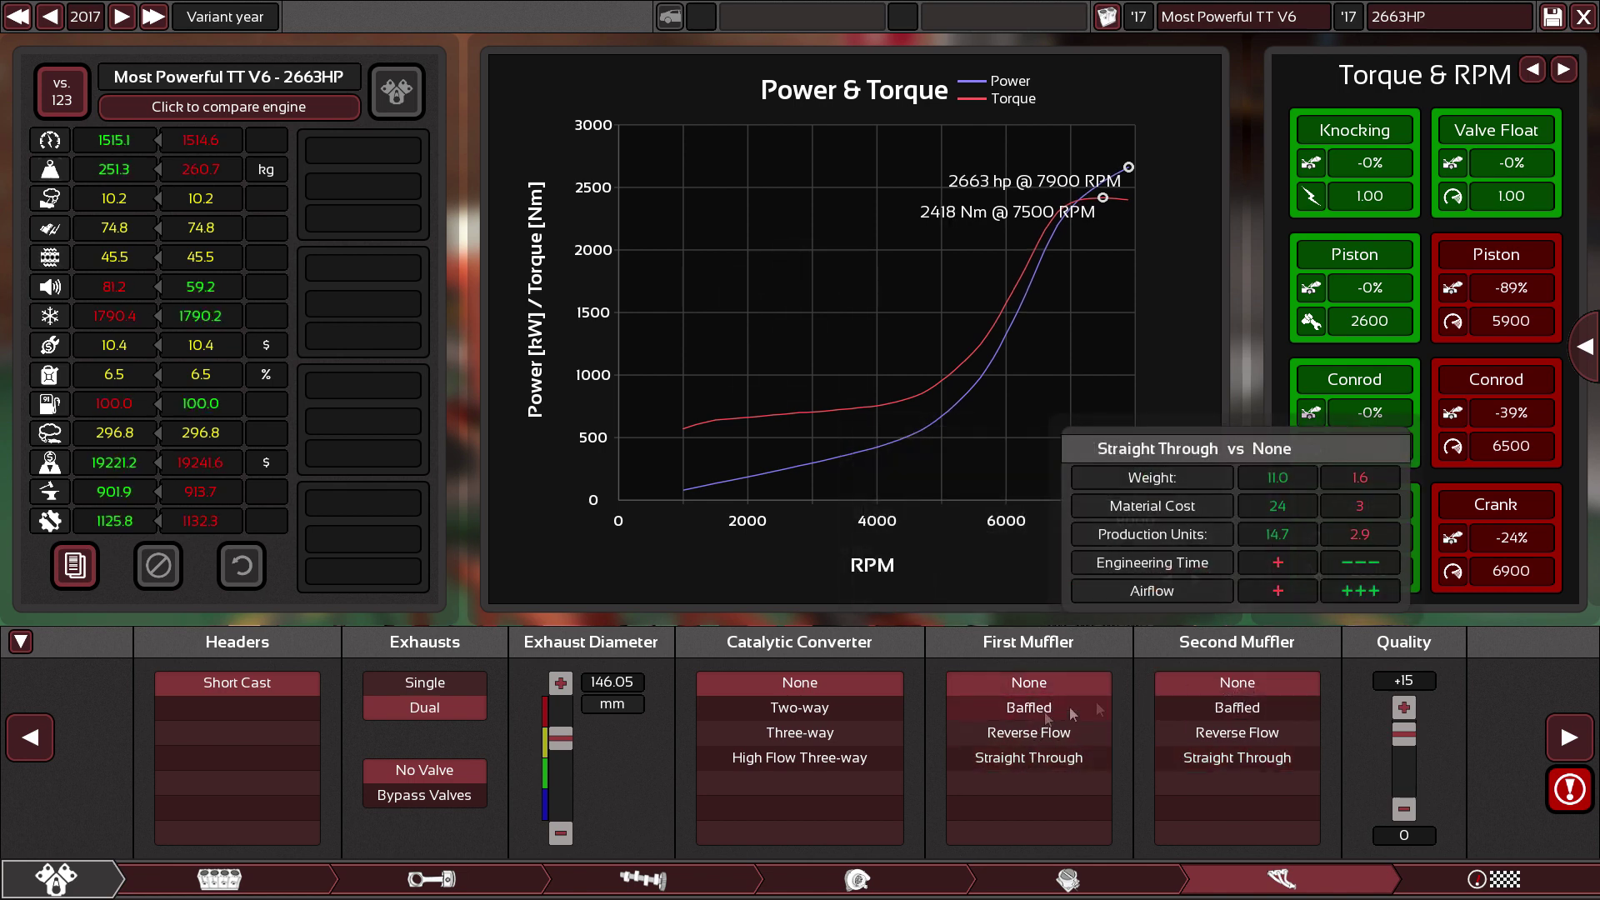
{"action": "left_click", "coordinate": [1045, 763]}
{"action": "left_click", "coordinate": [1229, 760]}
{"action": "left_click", "coordinate": [1234, 683]}
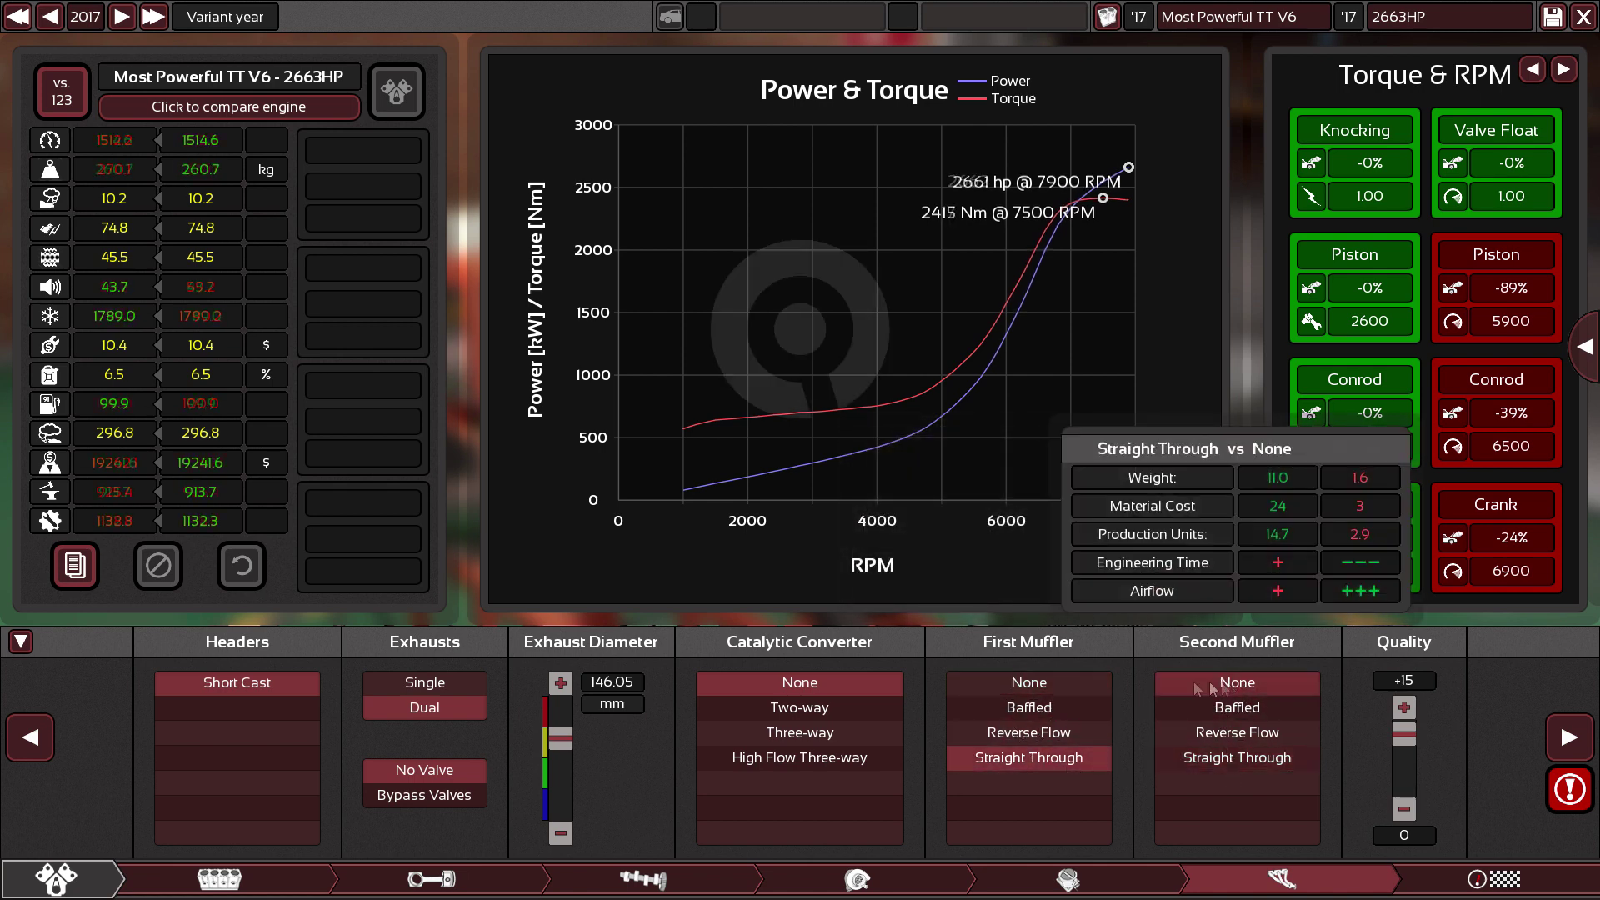
{"action": "left_click", "coordinate": [1032, 683]}
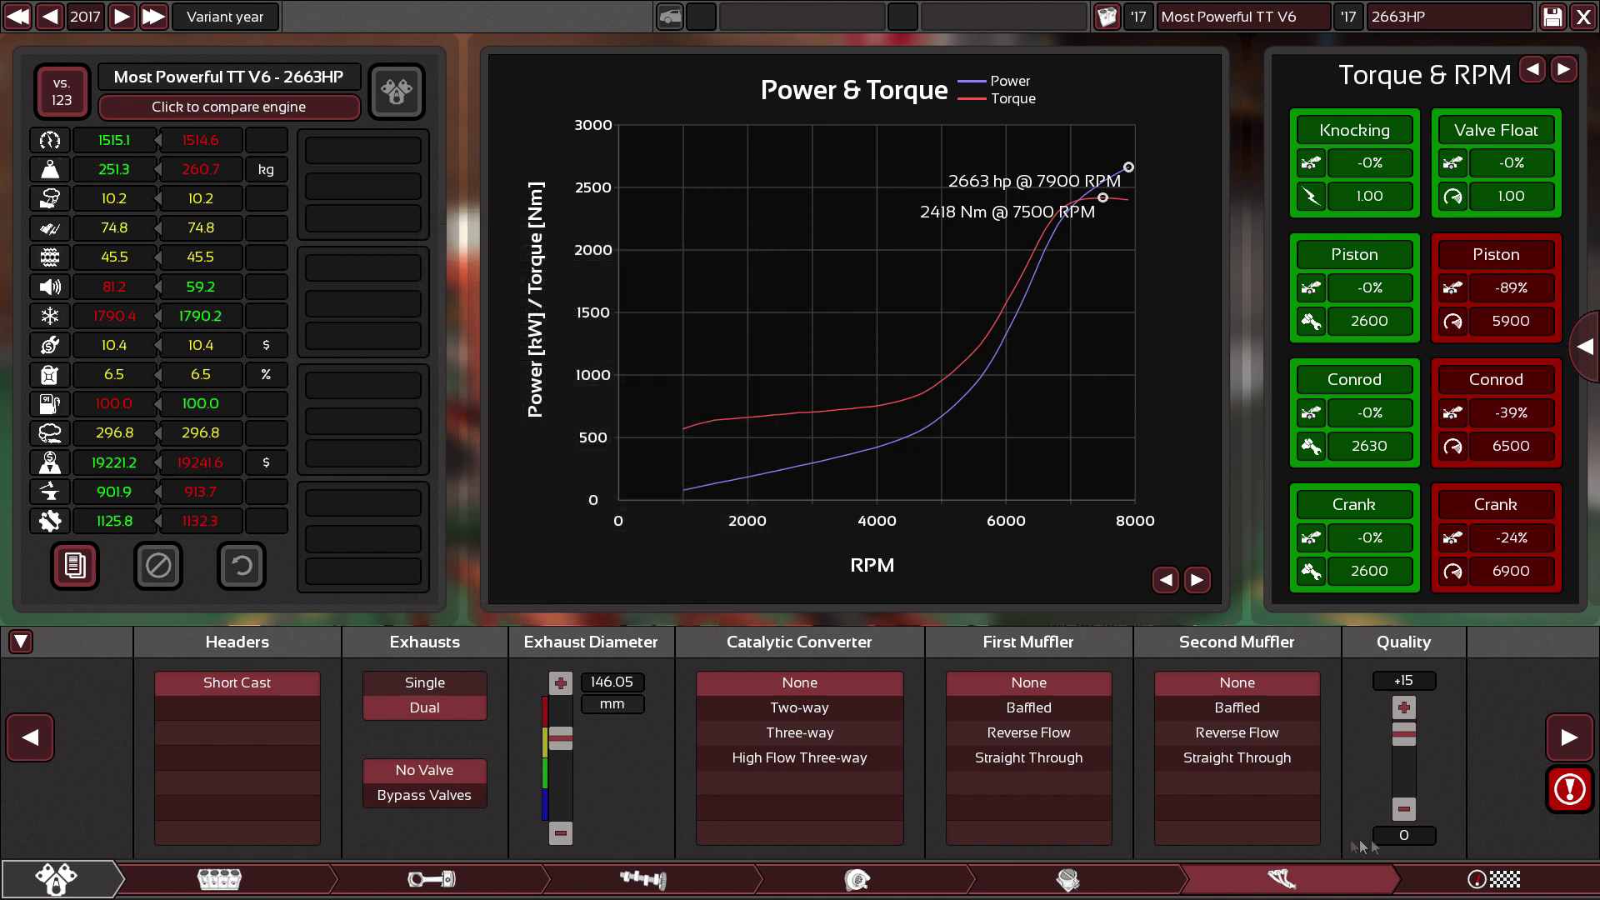
{"action": "left_click", "coordinate": [1446, 895]}
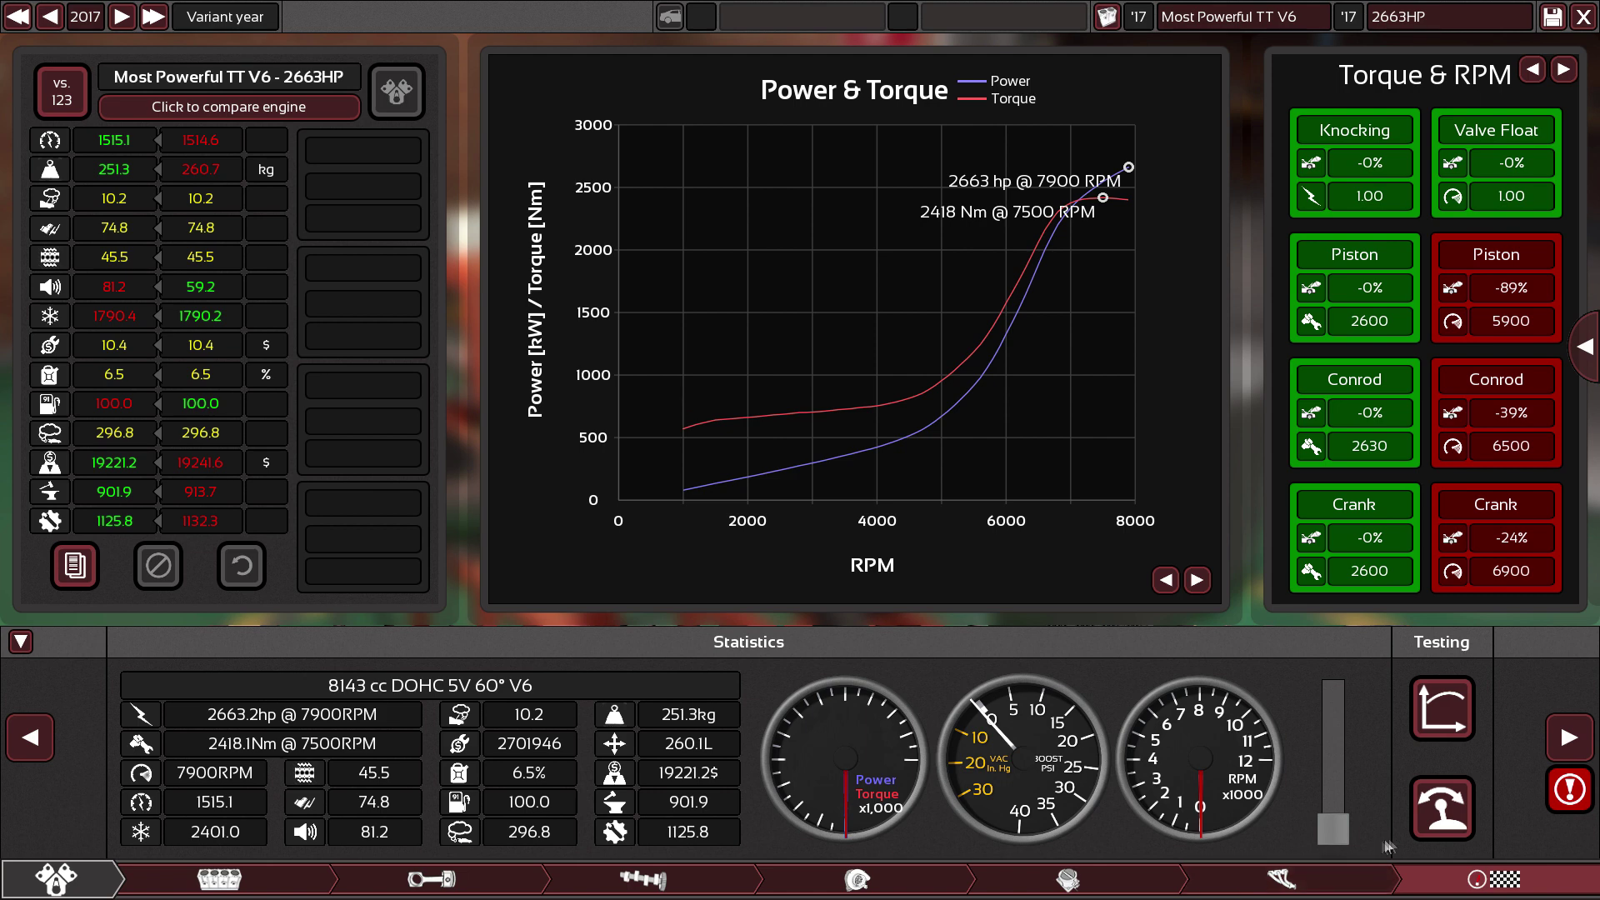
Run an automatic dyno test on the 2663HP V6.
{"action": "left_click", "coordinate": [1457, 702]}
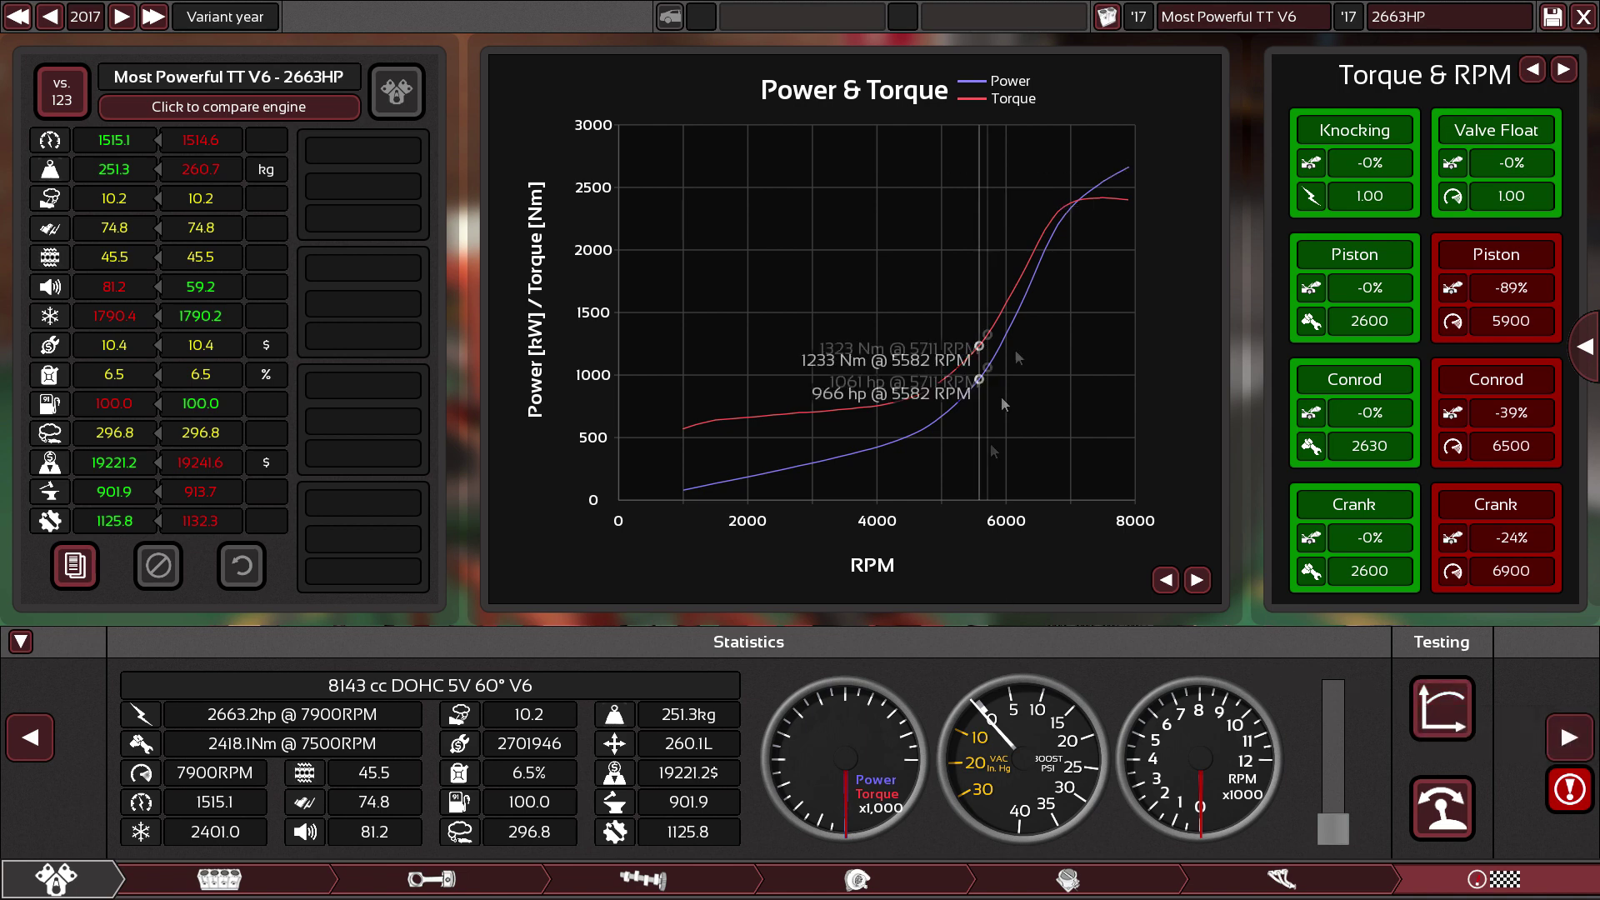
Return to the saved engines and edit the 3445HP V12 variant.
{"action": "left_click", "coordinate": [1106, 15]}
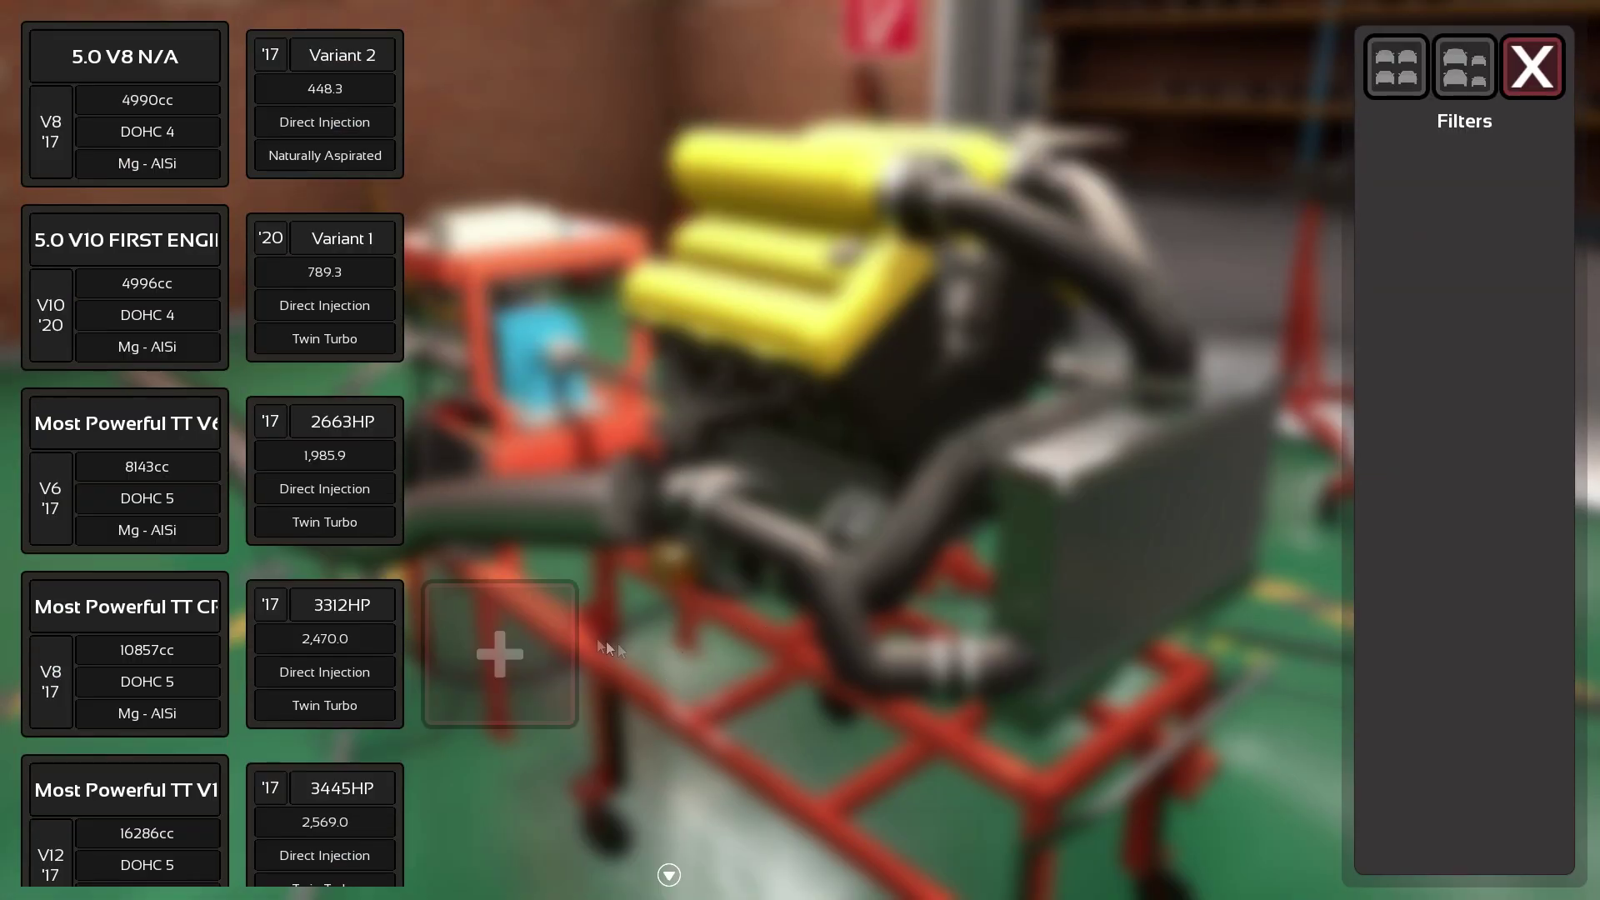
{"action": "mouse_move", "coordinate": [350, 847]}
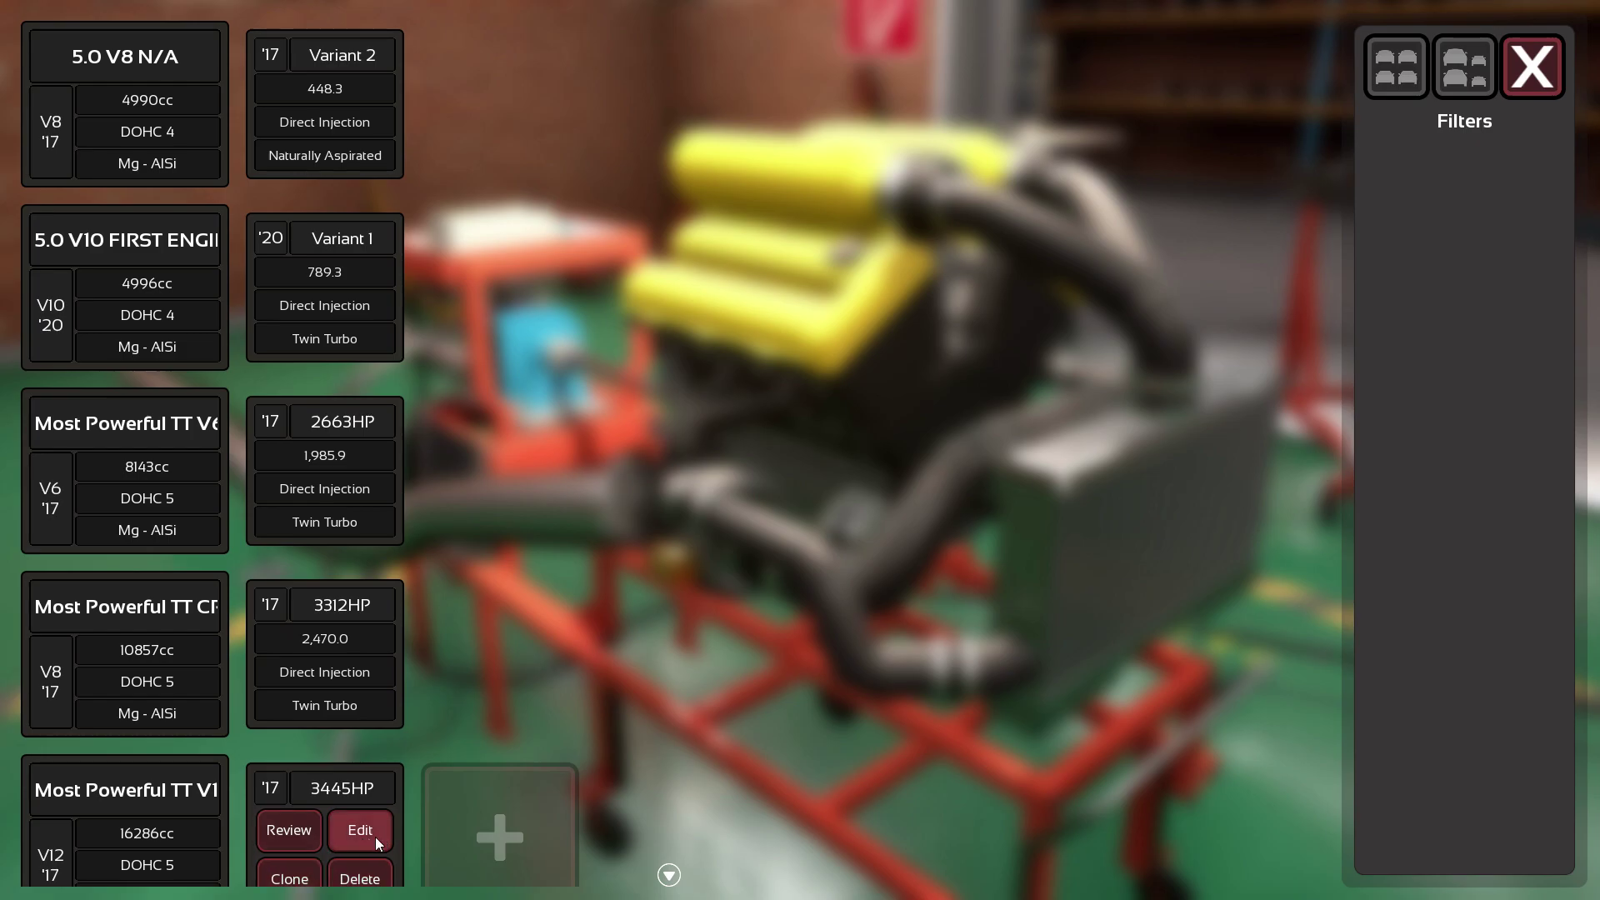
{"action": "left_click", "coordinate": [375, 837]}
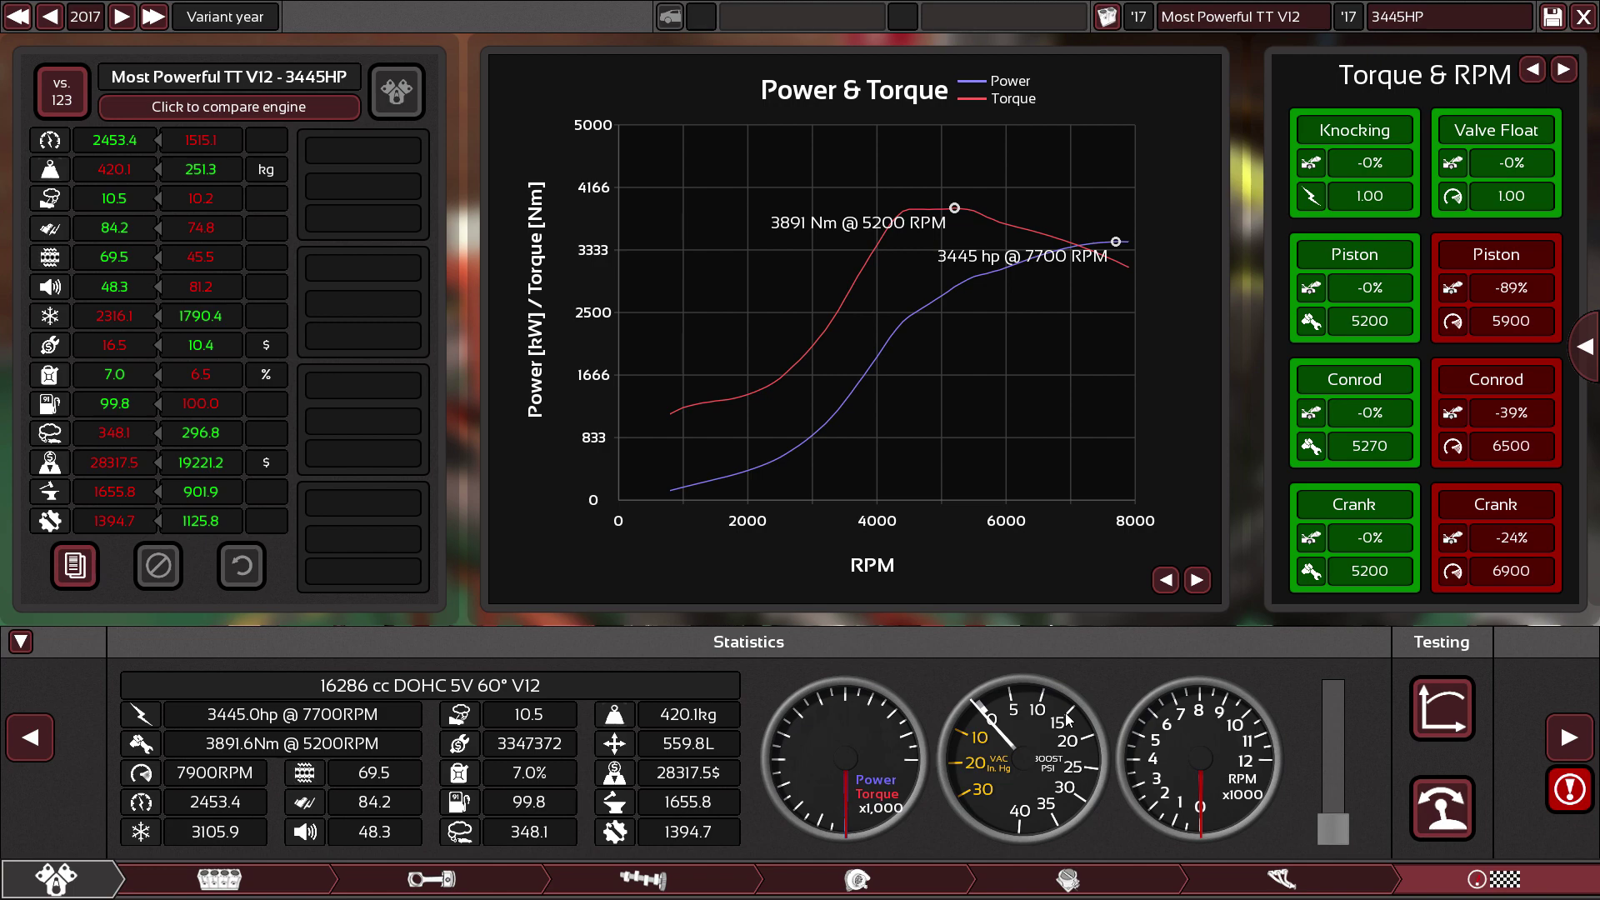
Show the V12 fuel setup: direct injection, 100 RON, ignition timing 78, 7900 RPM limit.
{"action": "left_click", "coordinate": [1067, 879]}
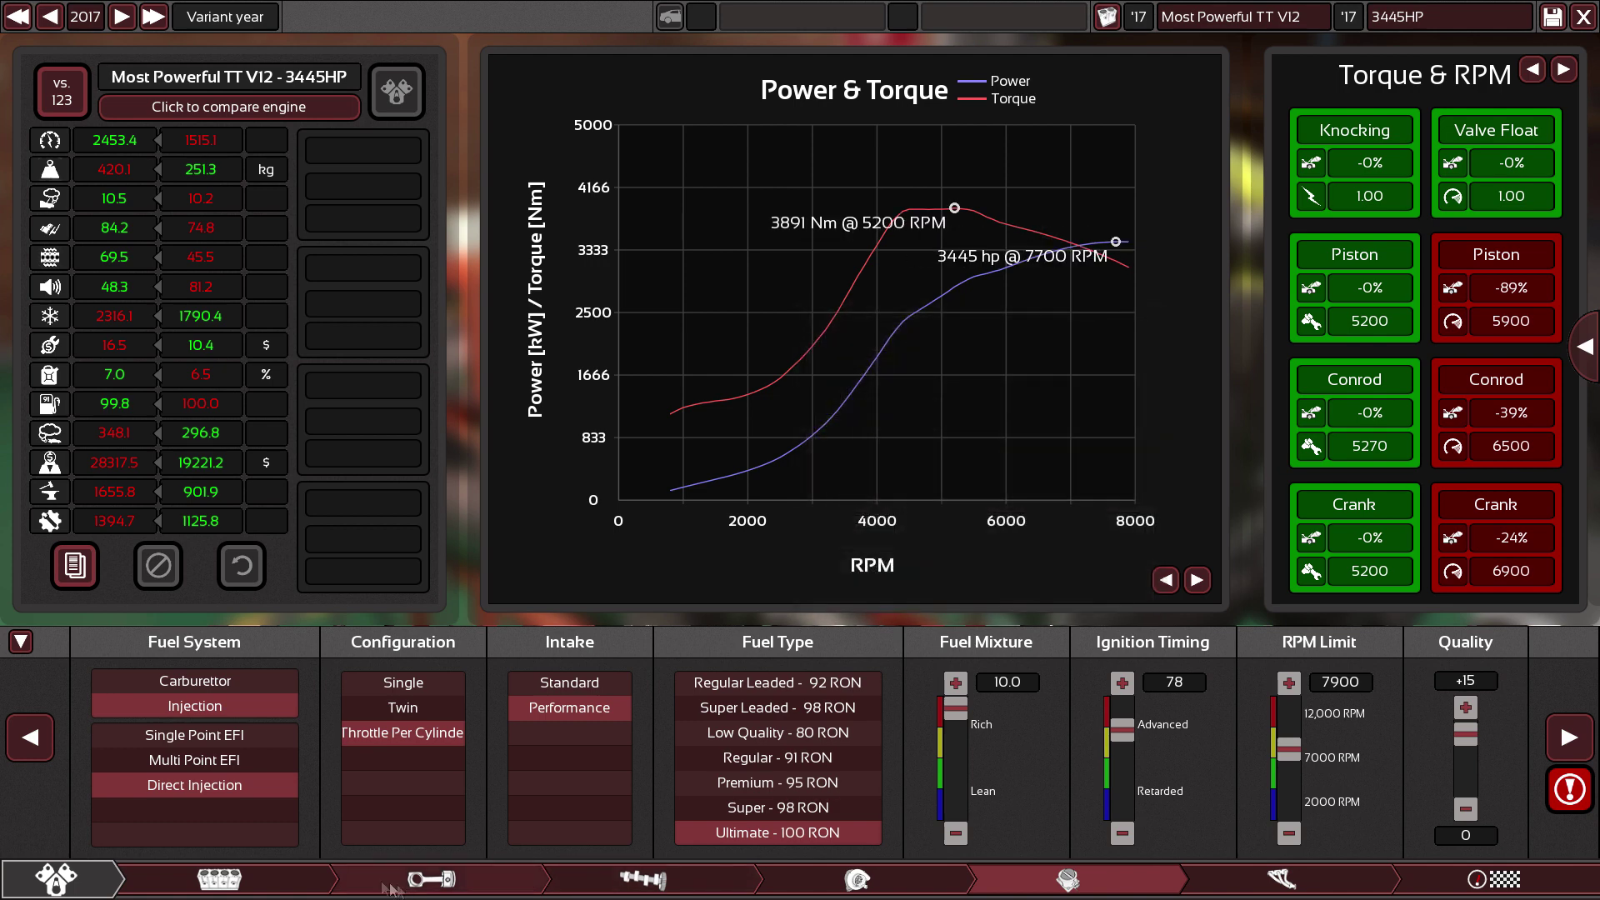
{"action": "left_click", "coordinate": [21, 641]}
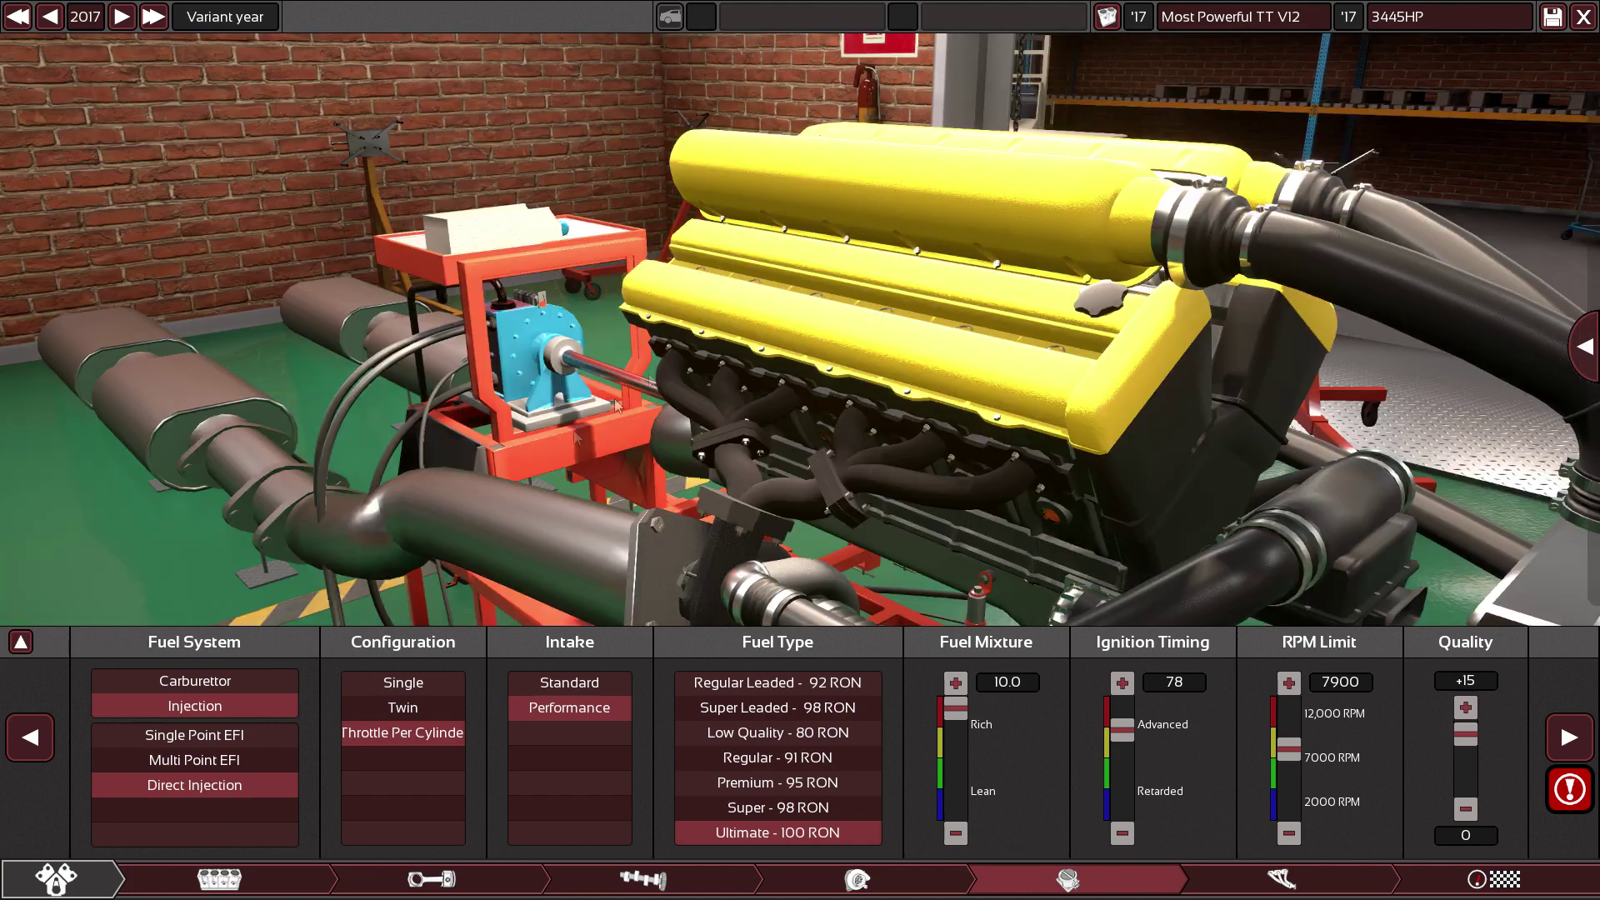
{"action": "left_click_drag", "start_coordinate": [1148, 394], "coordinate": [997, 278]}
{"action": "left_click_drag", "start_coordinate": [1209, 255], "coordinate": [913, 447]}
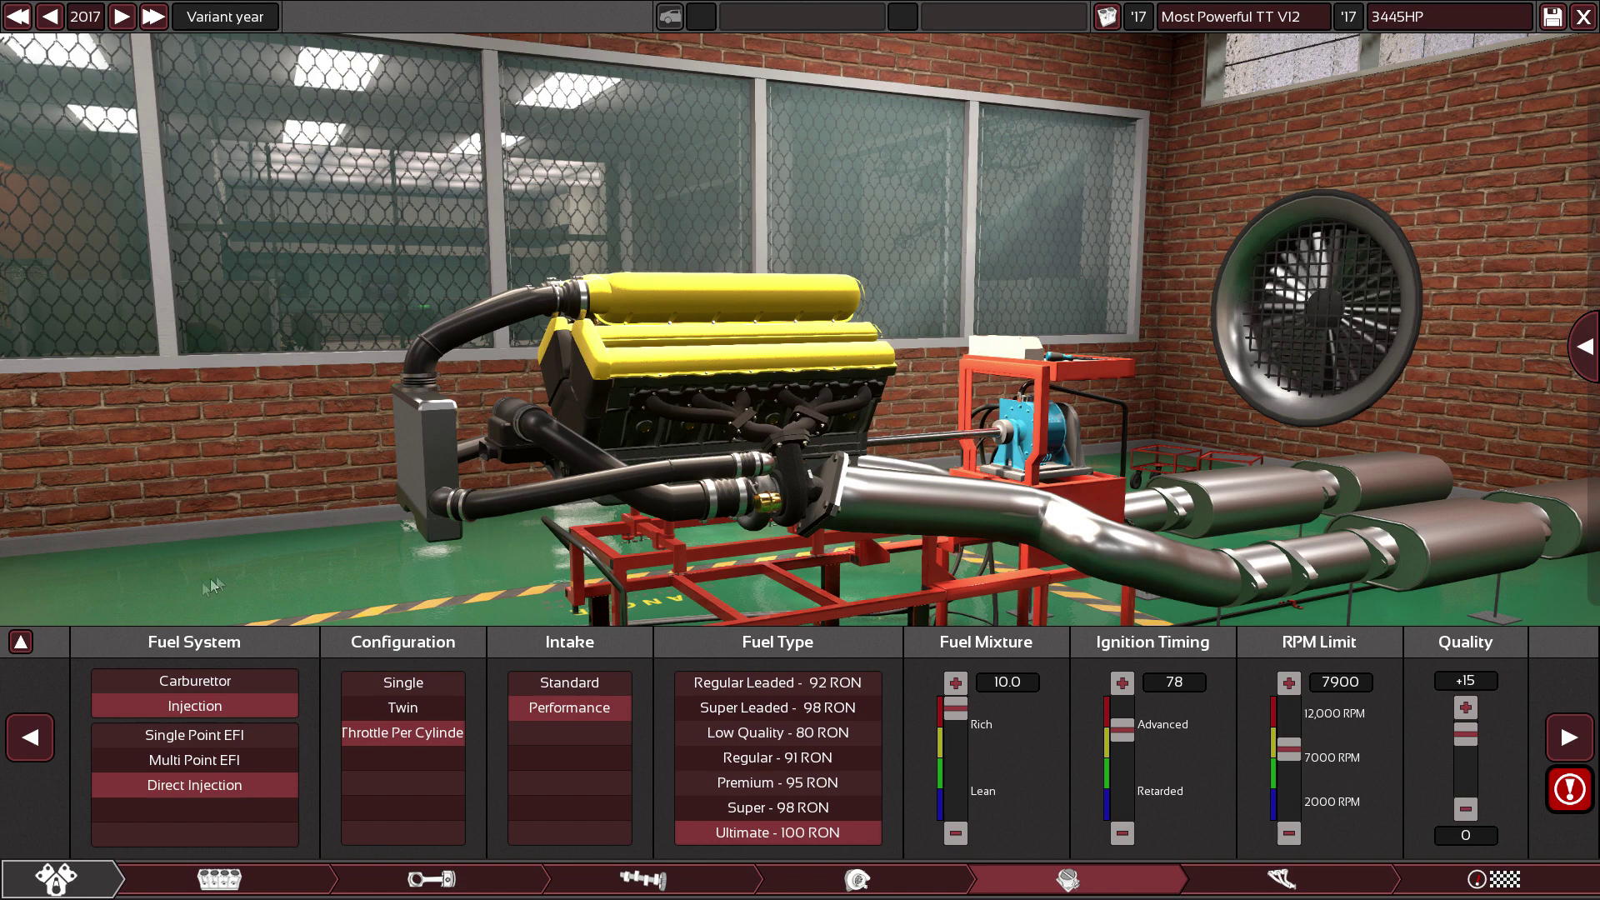
{"action": "left_click", "coordinate": [25, 644]}
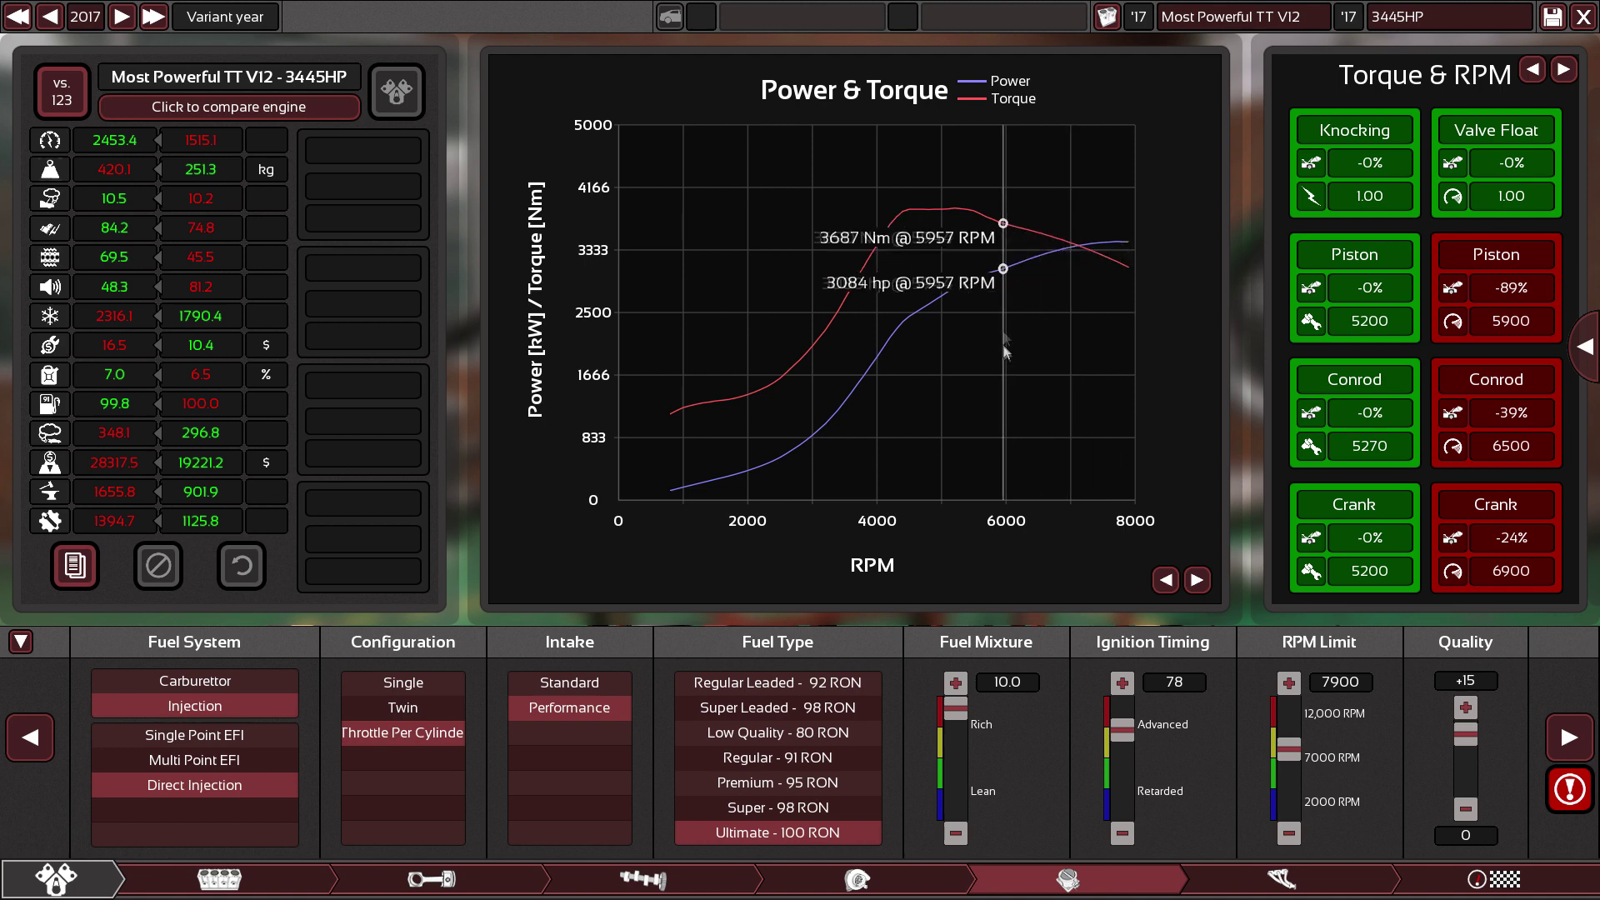
{"action": "mouse_move", "coordinate": [1126, 756]}
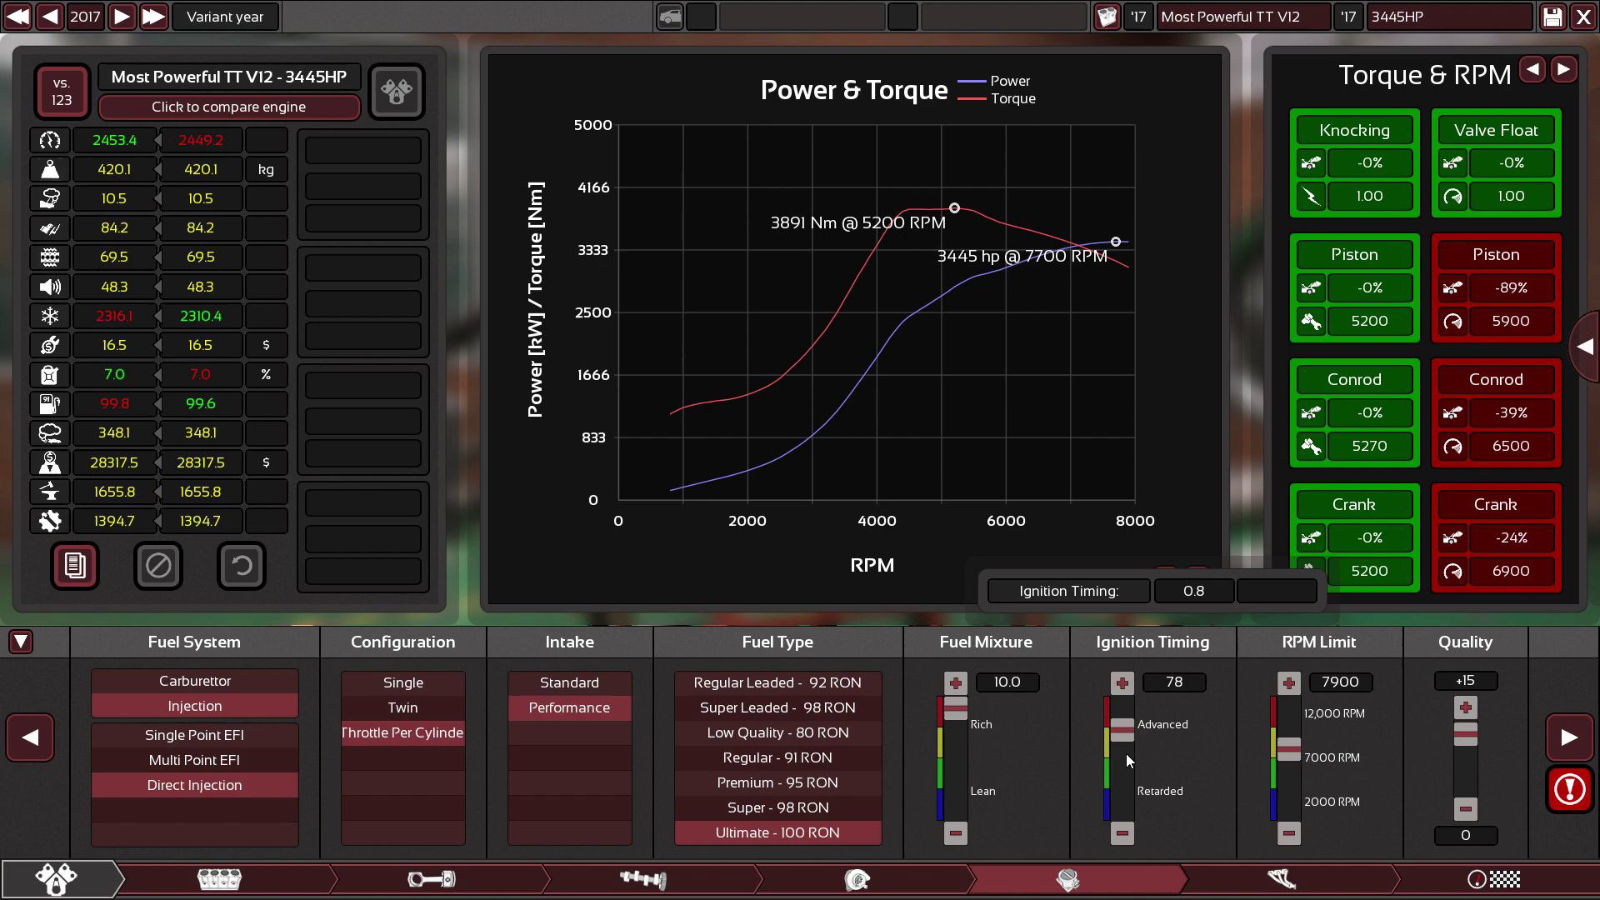
{"action": "left_click", "coordinate": [863, 892]}
Adjust Max Boost back and forth, settling at 23.86 psi for 3445 hp at 7700 RPM.
{"action": "mouse_move", "coordinate": [948, 747]}
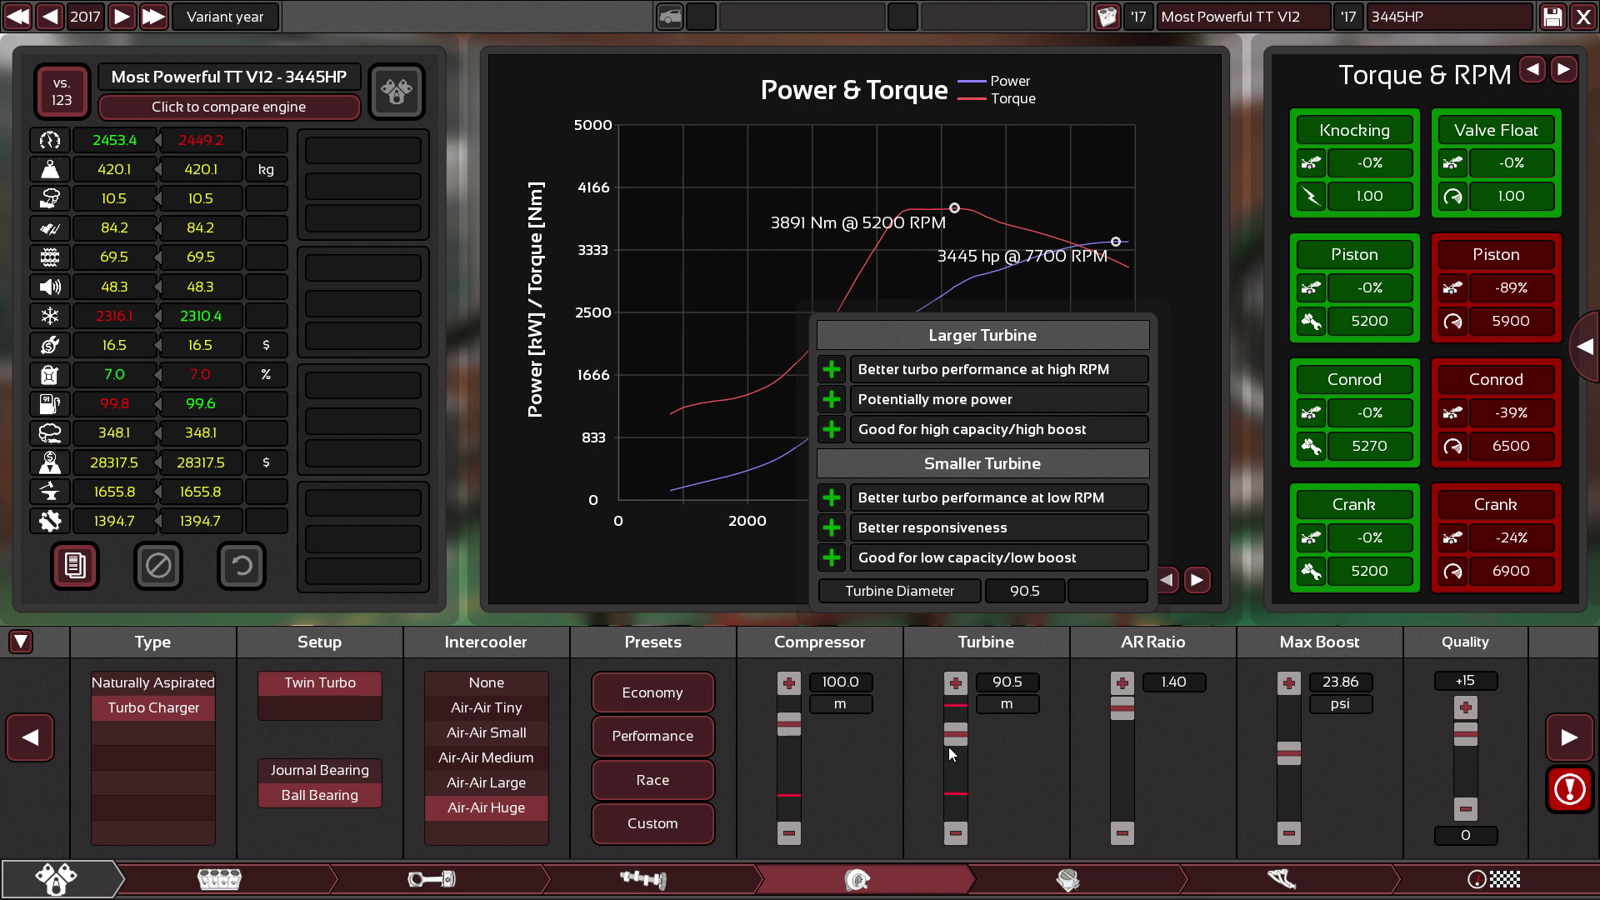
{"action": "scroll", "coordinate": [949, 747], "scroll_direction": "down", "scroll_amount": 1}
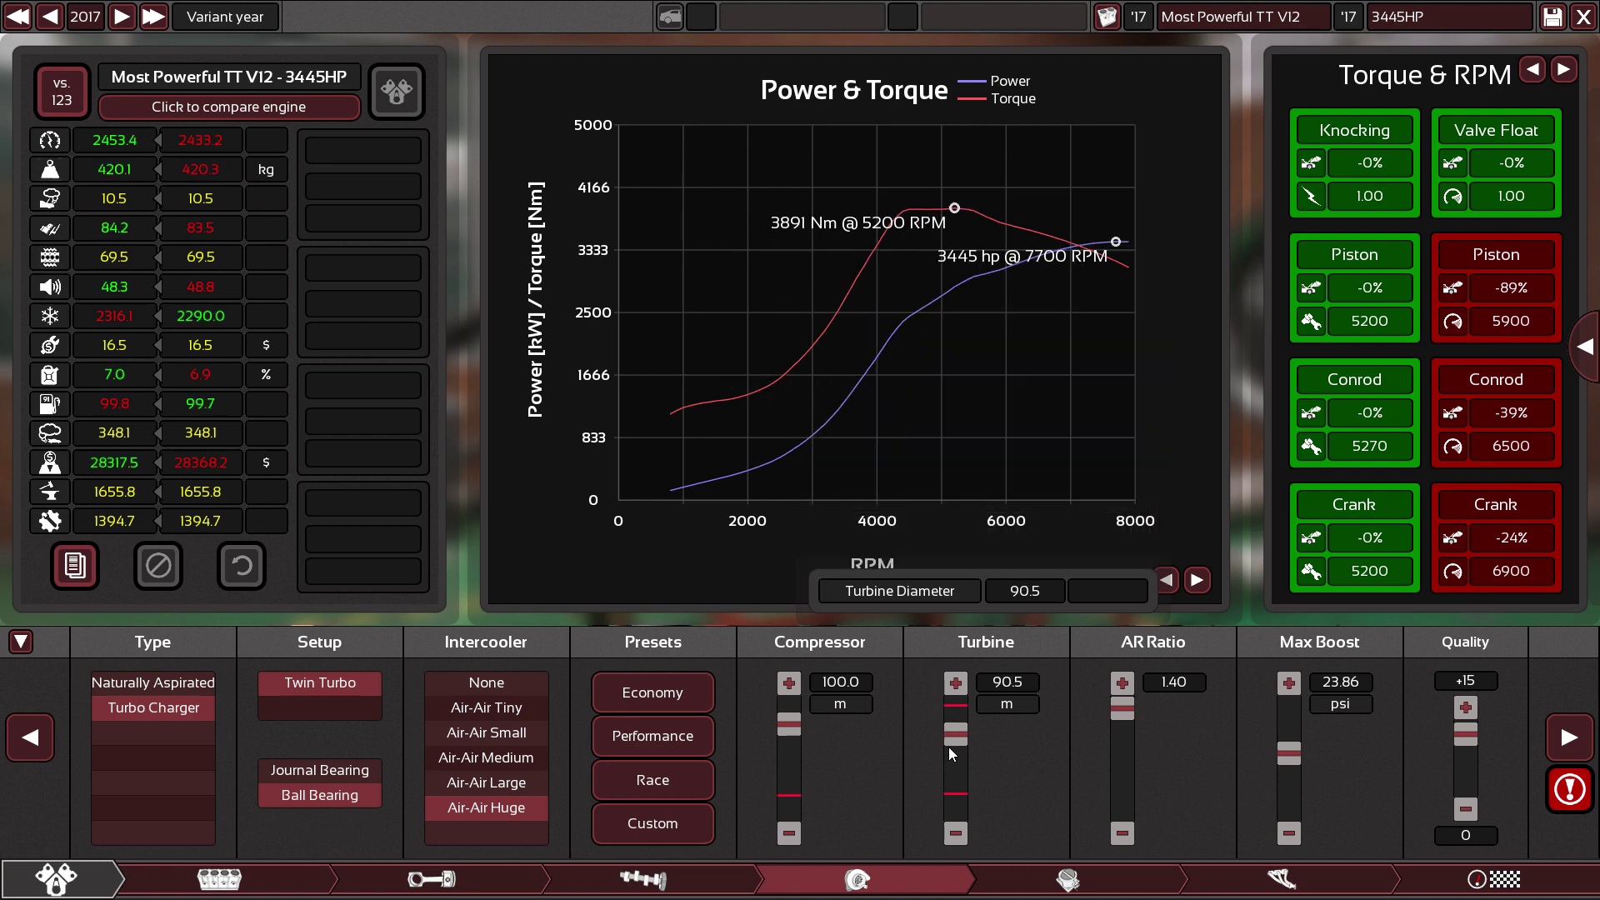
{"action": "scroll", "coordinate": [949, 746], "scroll_direction": "up", "scroll_amount": 1}
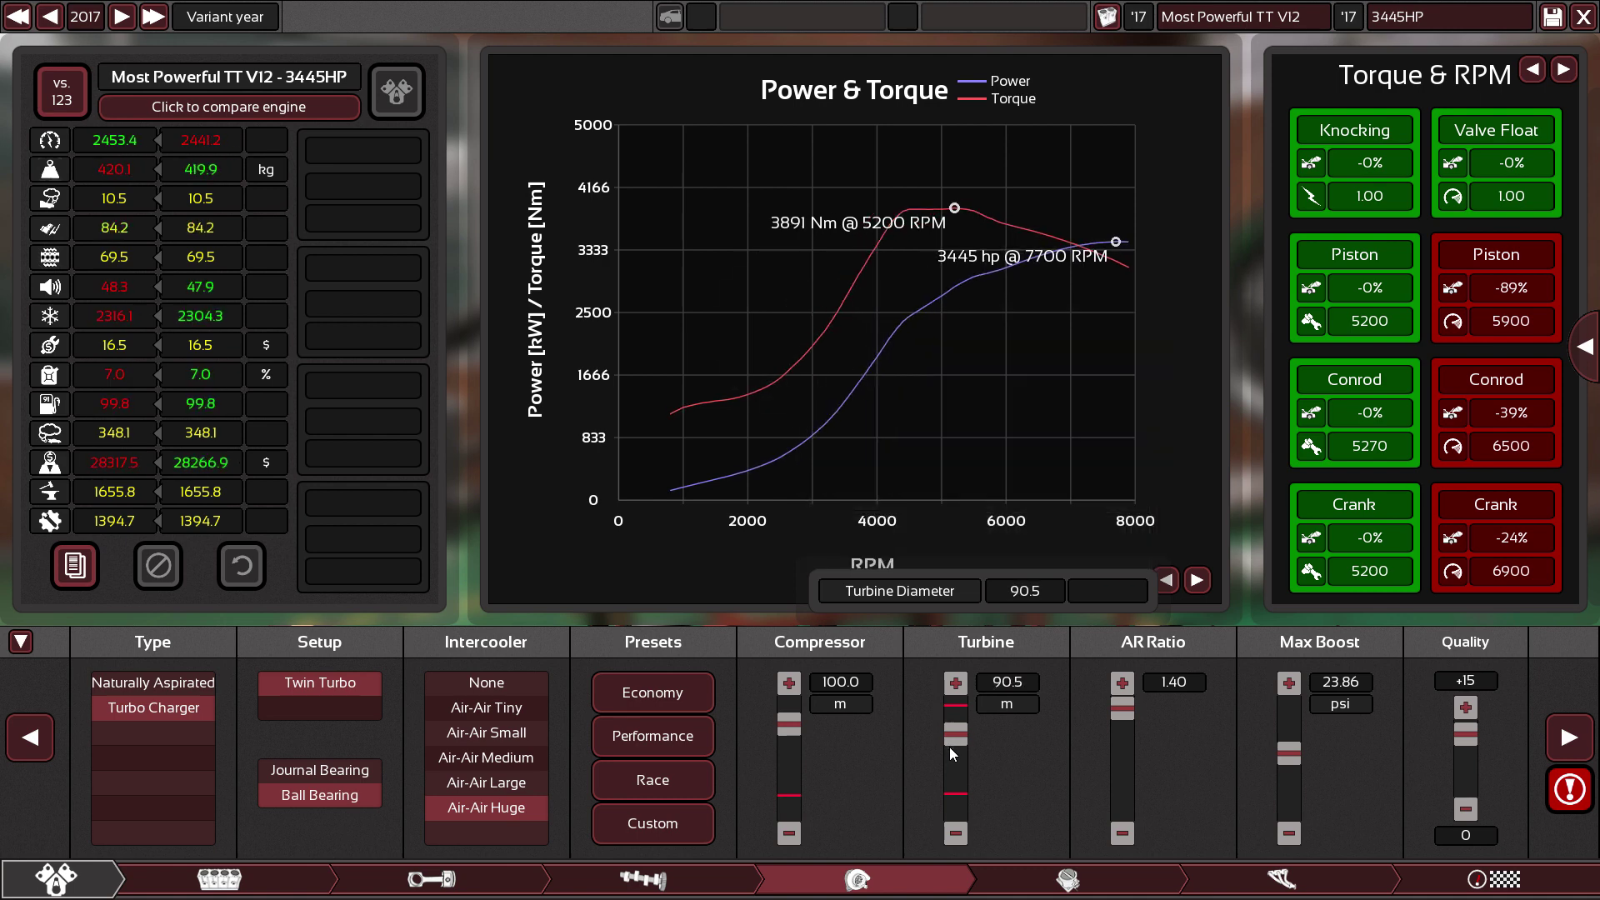
{"action": "scroll", "coordinate": [948, 747], "scroll_direction": "down", "scroll_amount": 1}
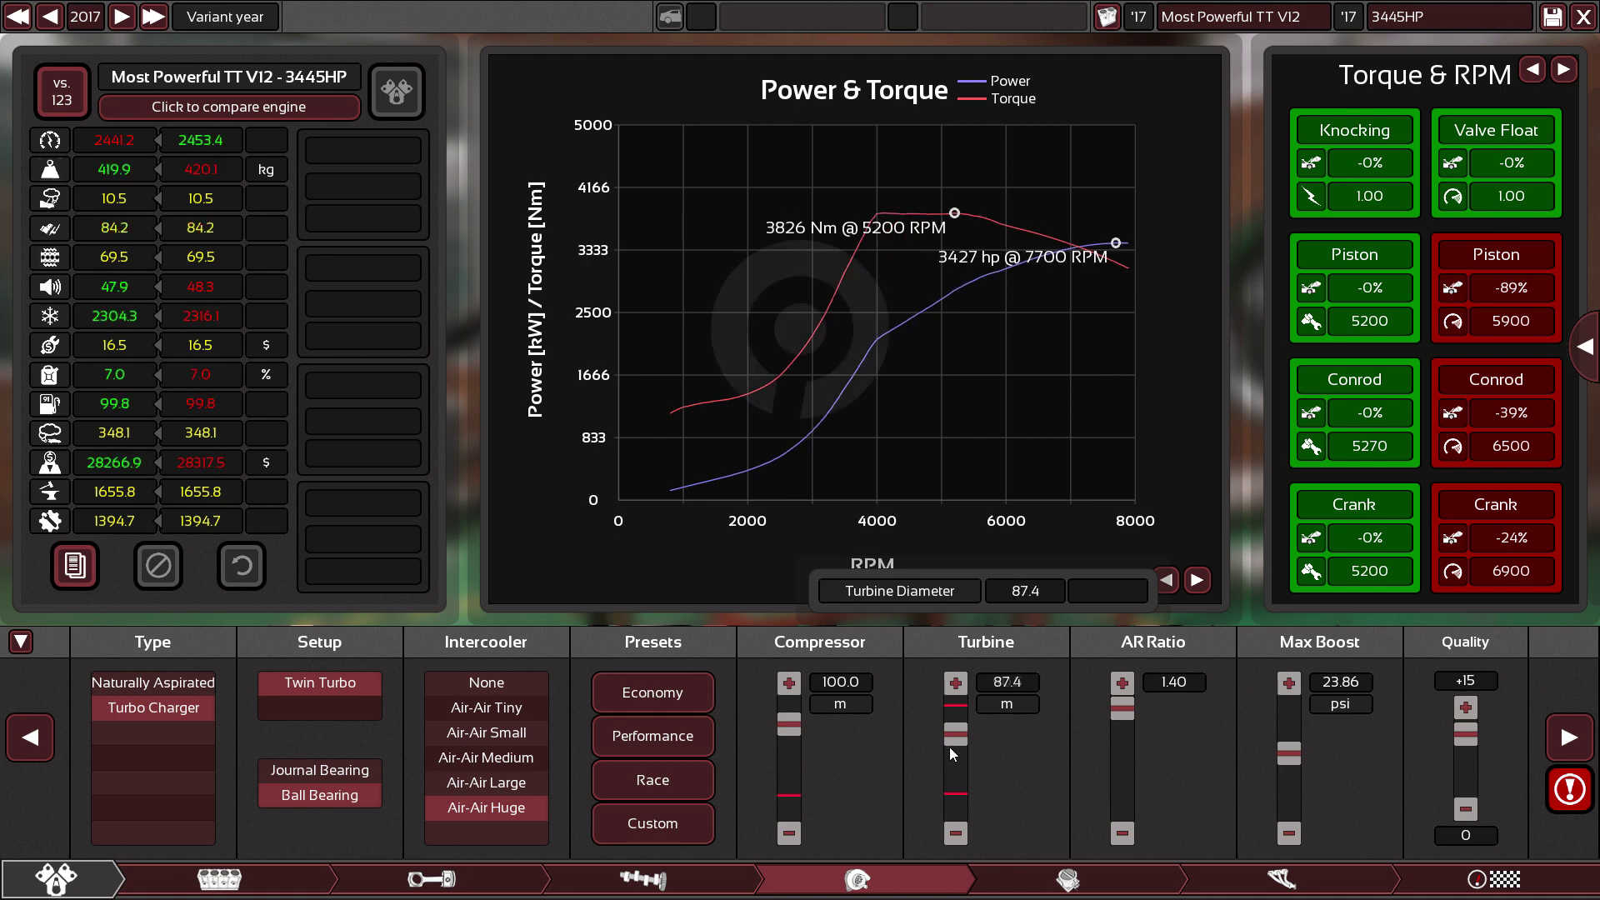
{"action": "scroll", "coordinate": [949, 747], "scroll_direction": "up", "scroll_amount": 1}
{"action": "scroll", "coordinate": [949, 747], "scroll_direction": "down", "scroll_amount": 1}
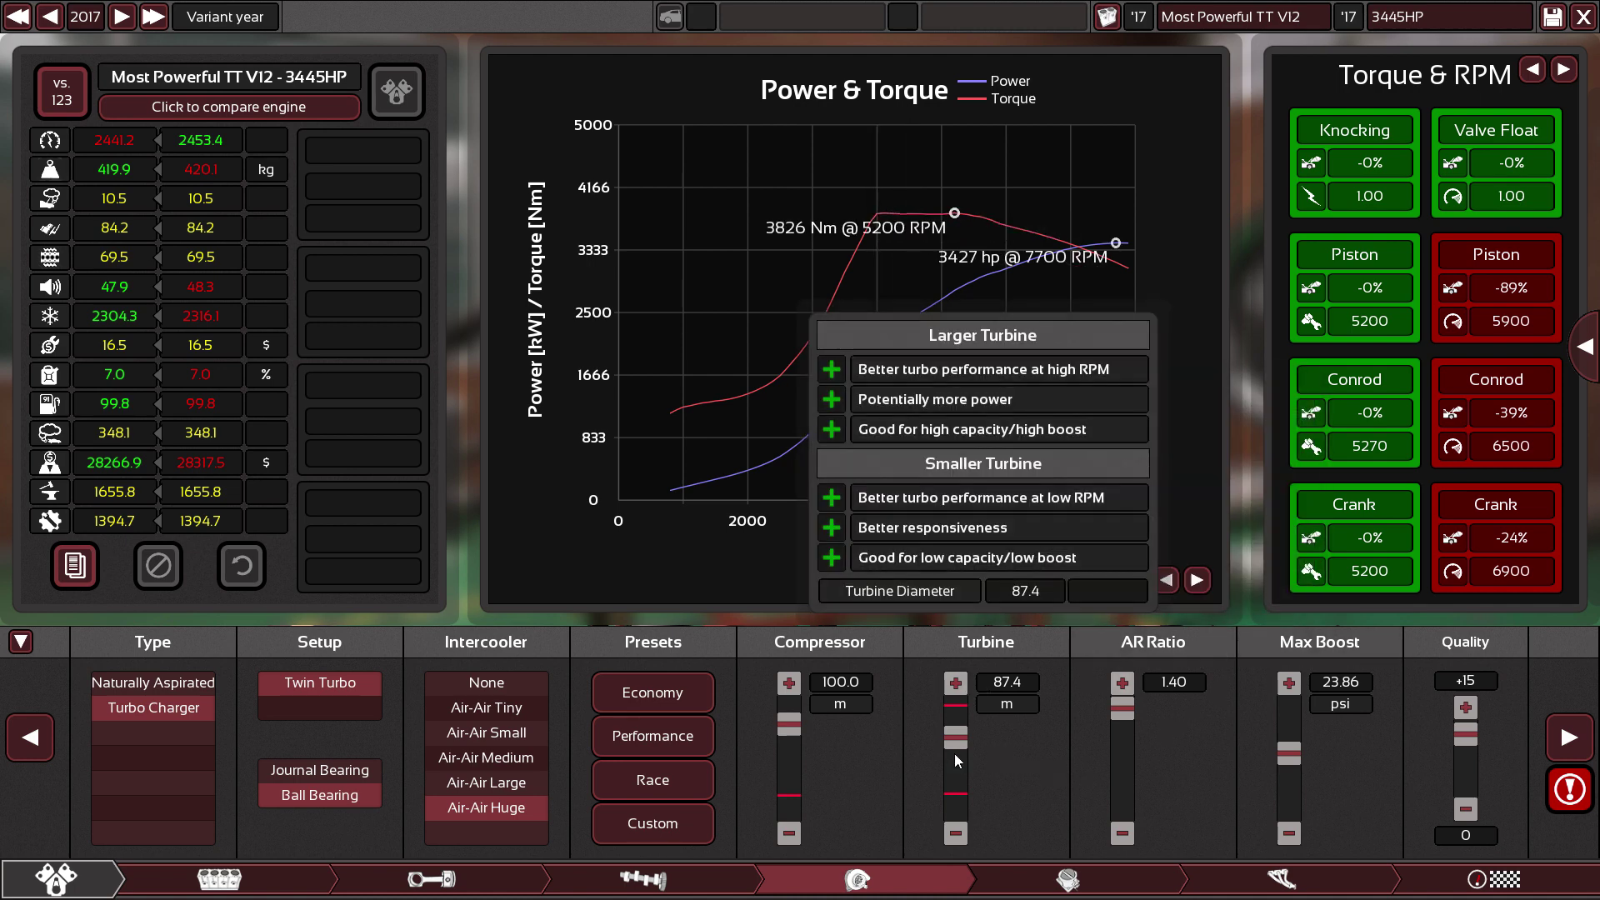
{"action": "scroll", "coordinate": [954, 754], "scroll_direction": "up", "scroll_amount": 3}
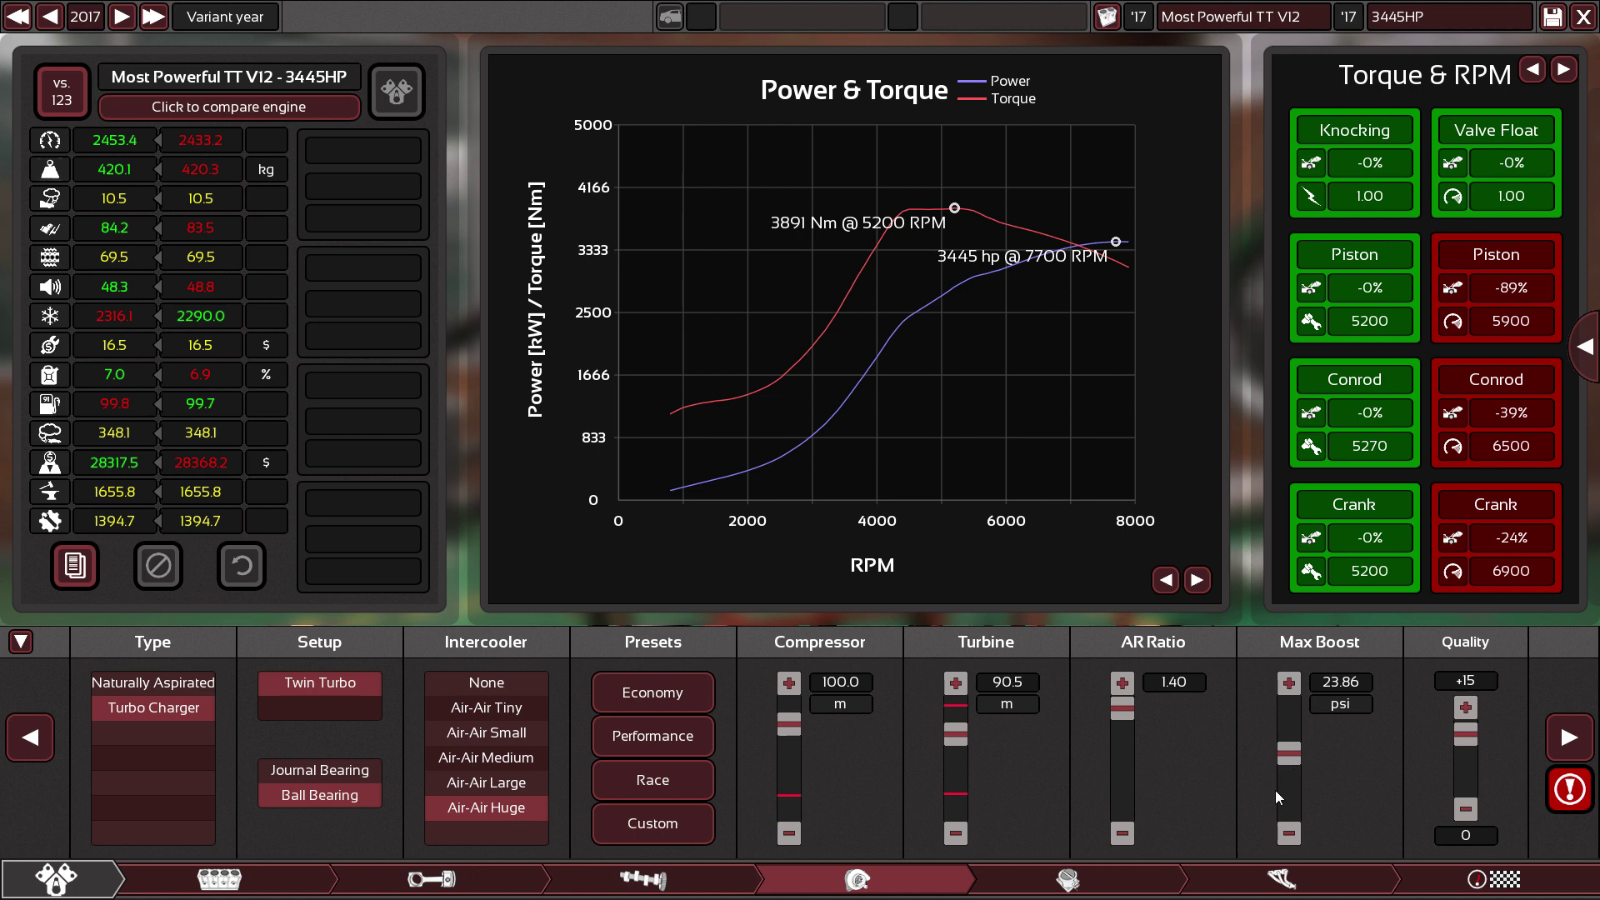
{"action": "scroll", "coordinate": [1275, 790], "scroll_direction": "up", "scroll_amount": 2}
{"action": "scroll", "coordinate": [1276, 790], "scroll_direction": "down", "scroll_amount": 2}
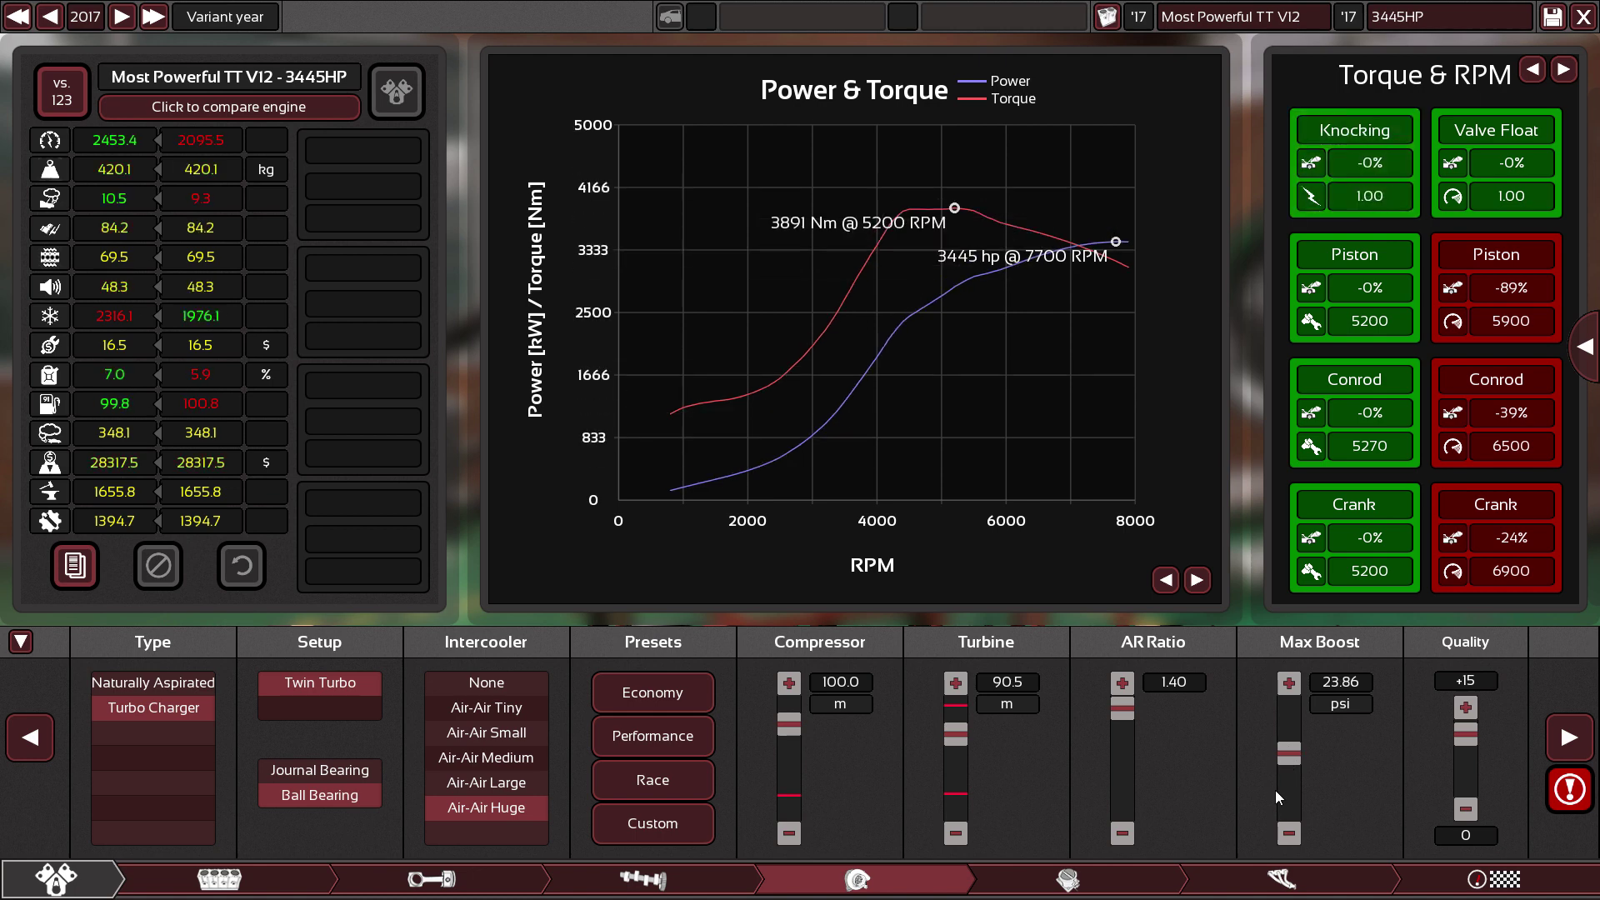
{"action": "scroll", "coordinate": [1276, 790], "scroll_direction": "up", "scroll_amount": 2}
{"action": "scroll", "coordinate": [1275, 790], "scroll_direction": "down", "scroll_amount": 2}
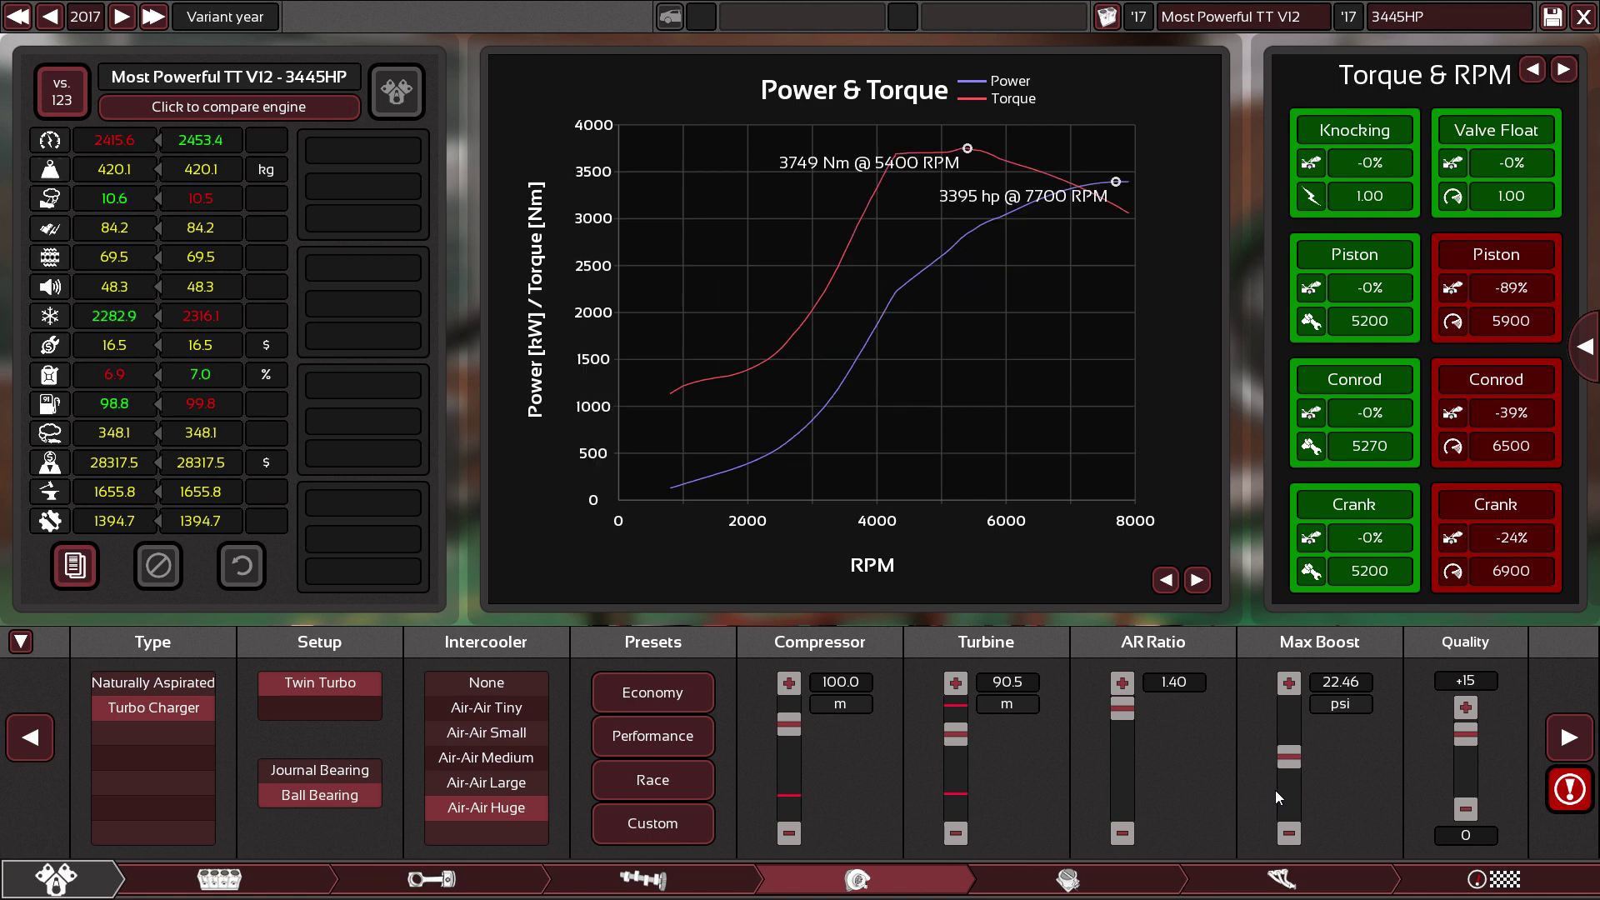
{"action": "scroll", "coordinate": [1276, 790], "scroll_direction": "up", "scroll_amount": 1}
{"action": "scroll", "coordinate": [1275, 790], "scroll_direction": "down", "scroll_amount": 1}
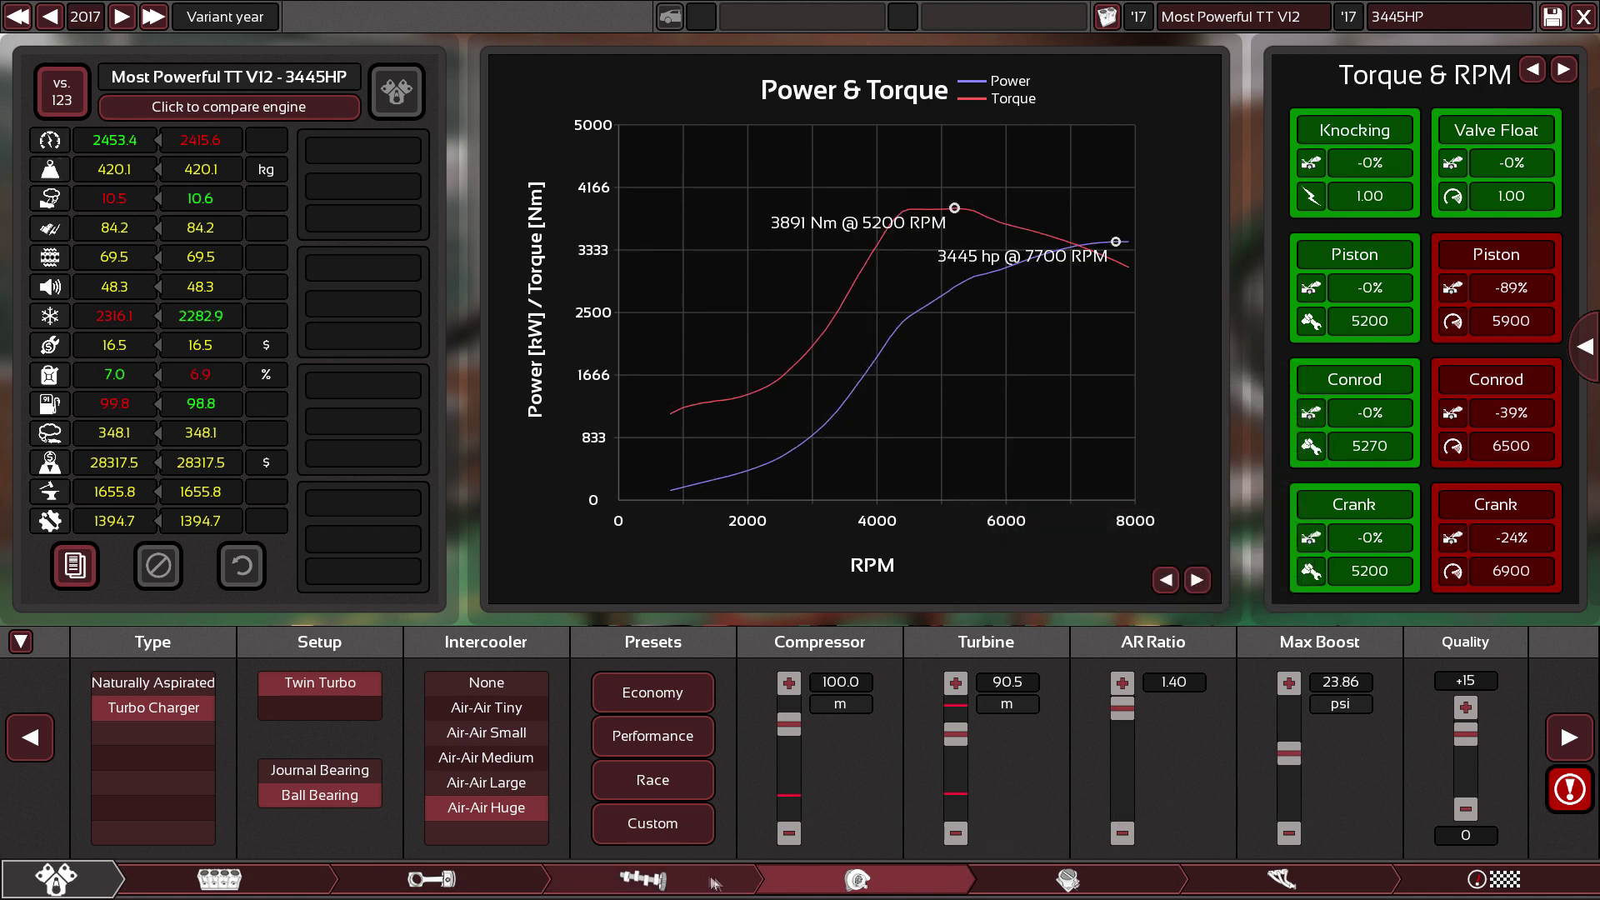
{"action": "left_click", "coordinate": [685, 882]}
Compare the V12's turbo and compression/cam settings pages.
{"action": "mouse_move", "coordinate": [416, 761]}
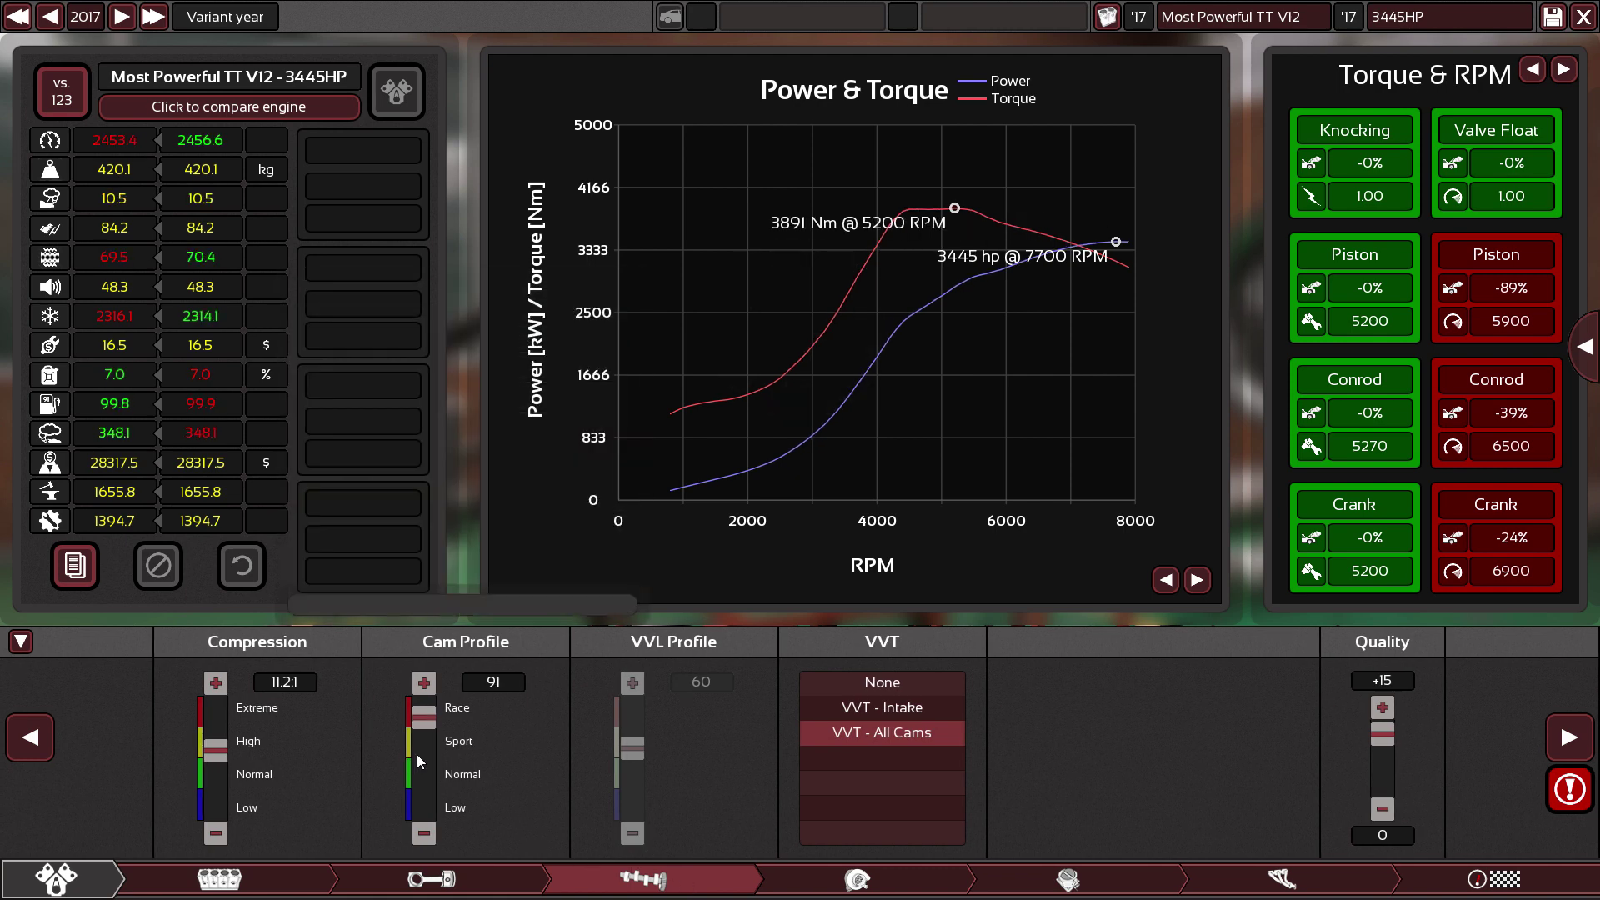
{"action": "left_click", "coordinate": [889, 882]}
{"action": "left_click", "coordinate": [641, 879]}
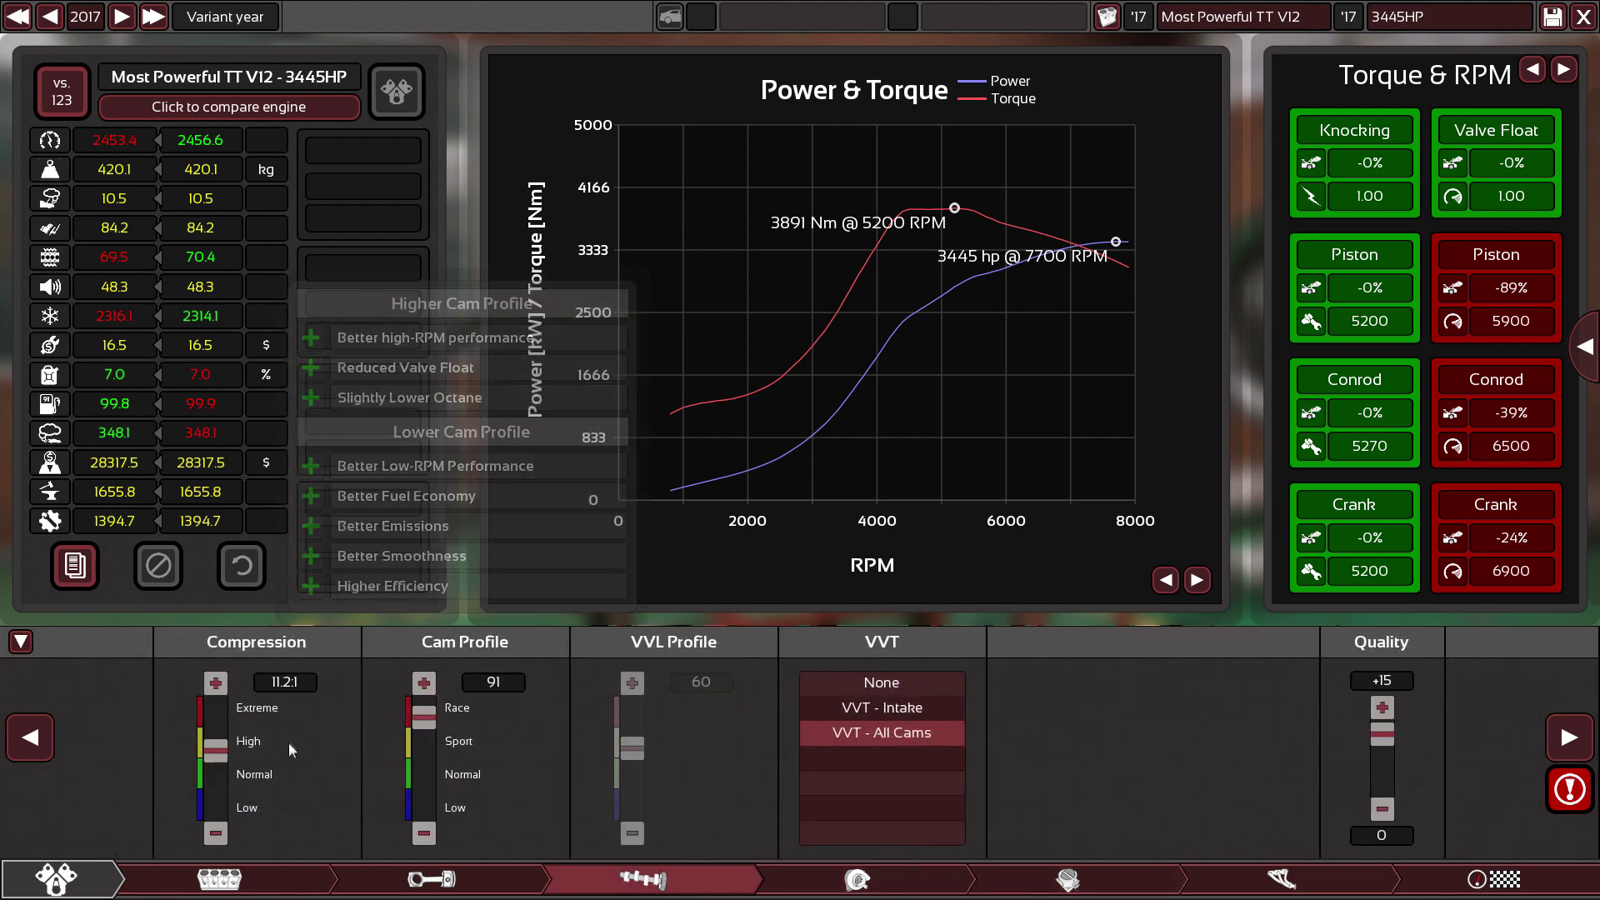
{"action": "left_click", "coordinate": [931, 881]}
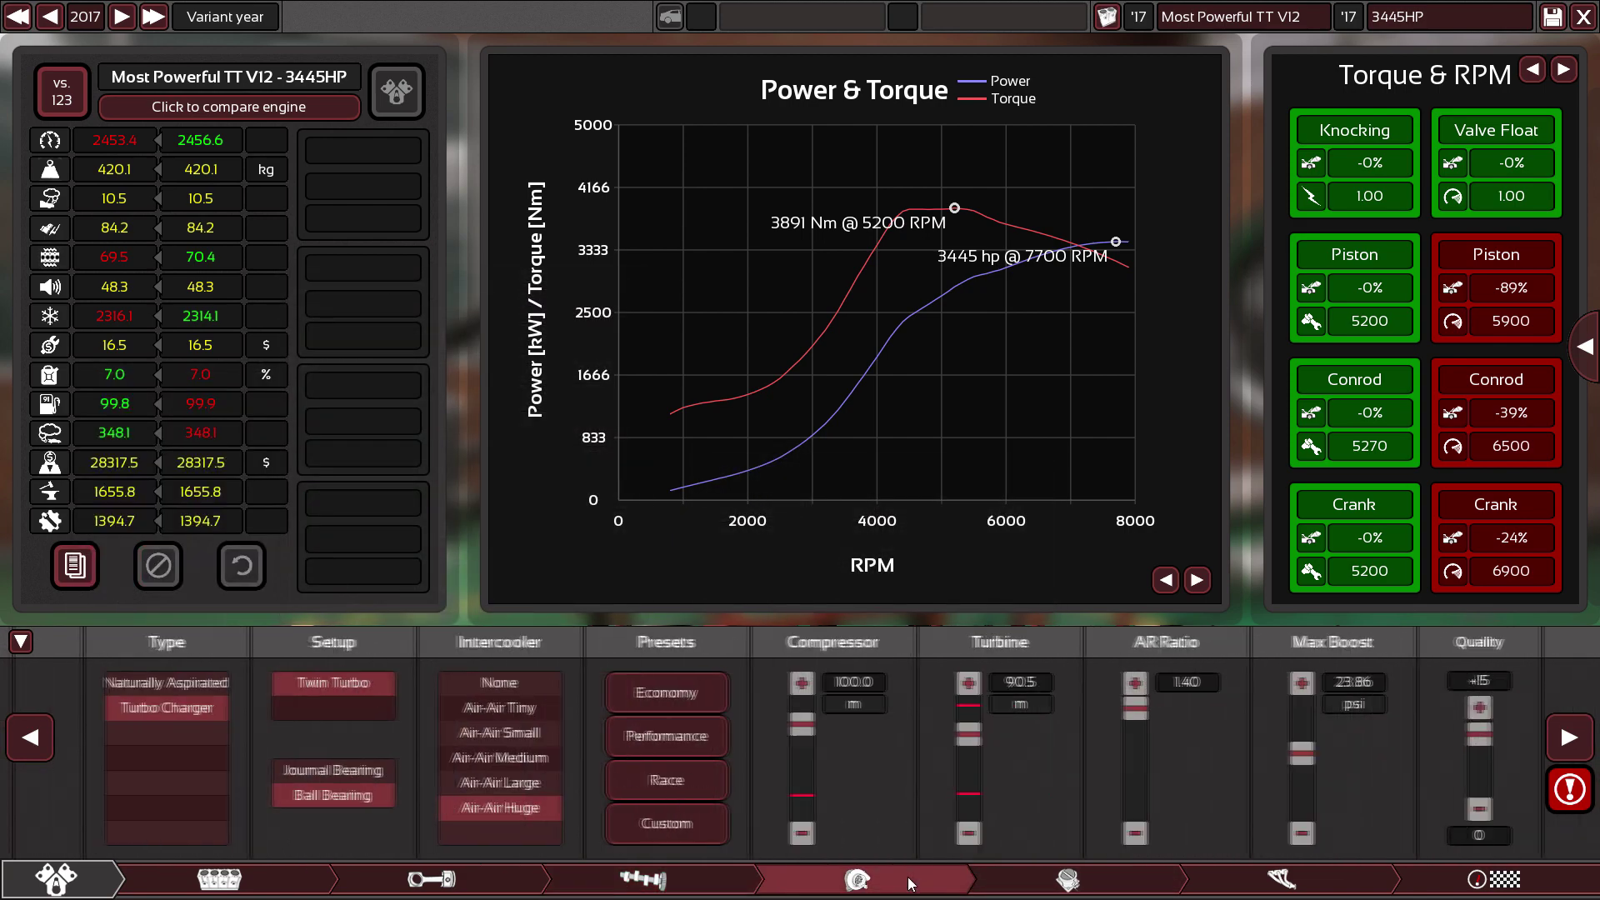
{"action": "left_click", "coordinate": [579, 884]}
{"action": "left_click", "coordinate": [856, 879]}
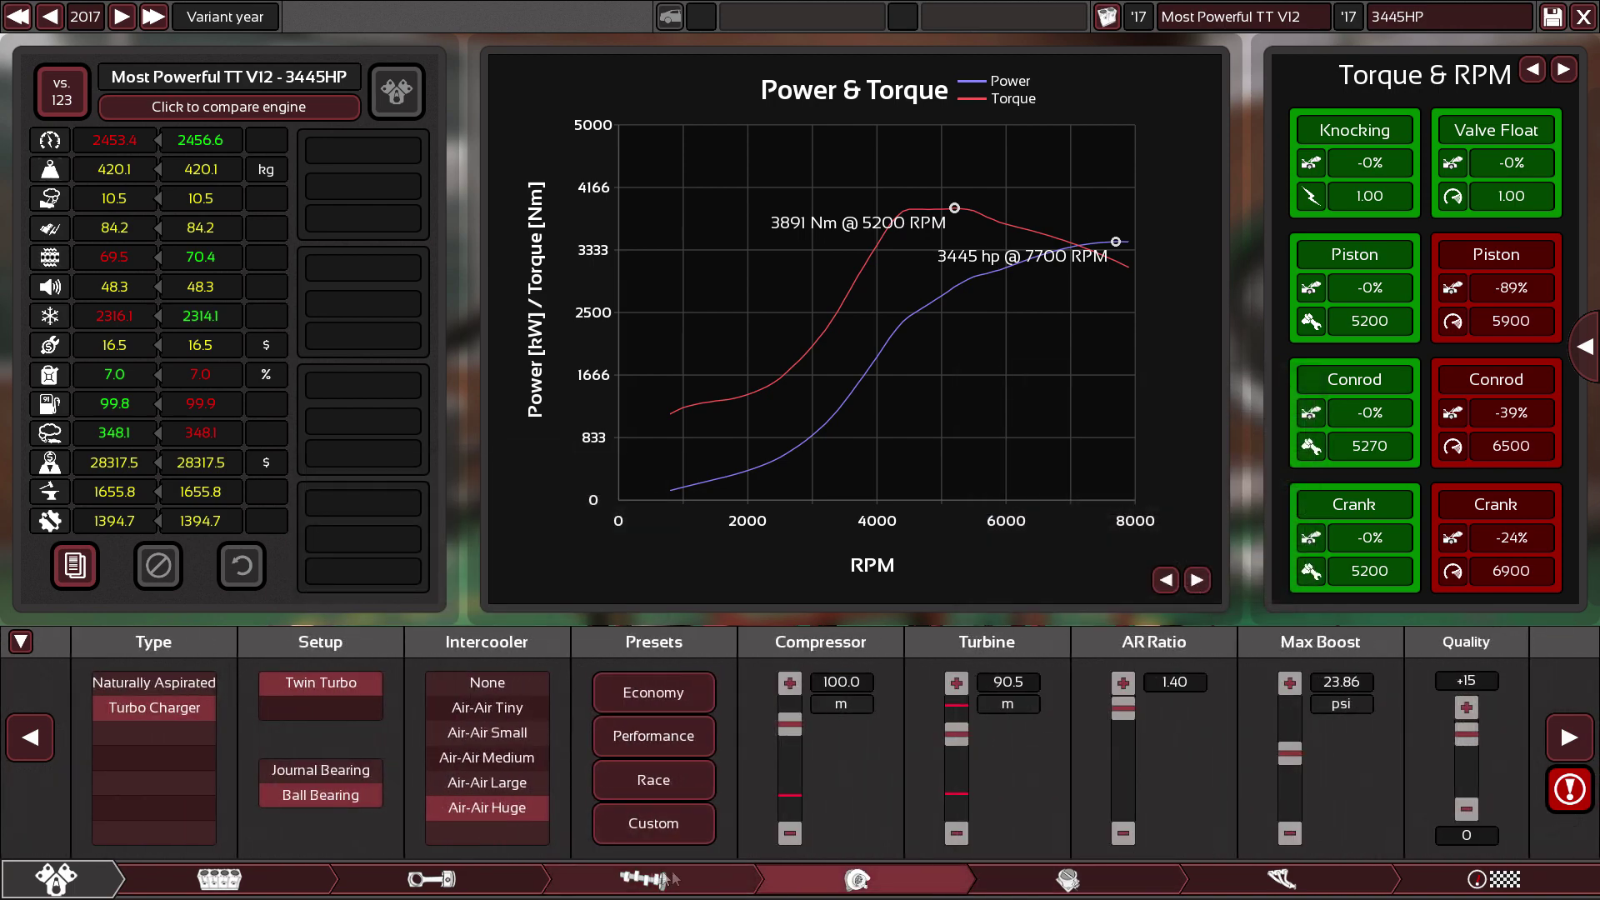
{"action": "left_click", "coordinate": [621, 883]}
Nudge compression, then review the bottom end and the magnesium V60° block settings.
{"action": "mouse_move", "coordinate": [445, 769]}
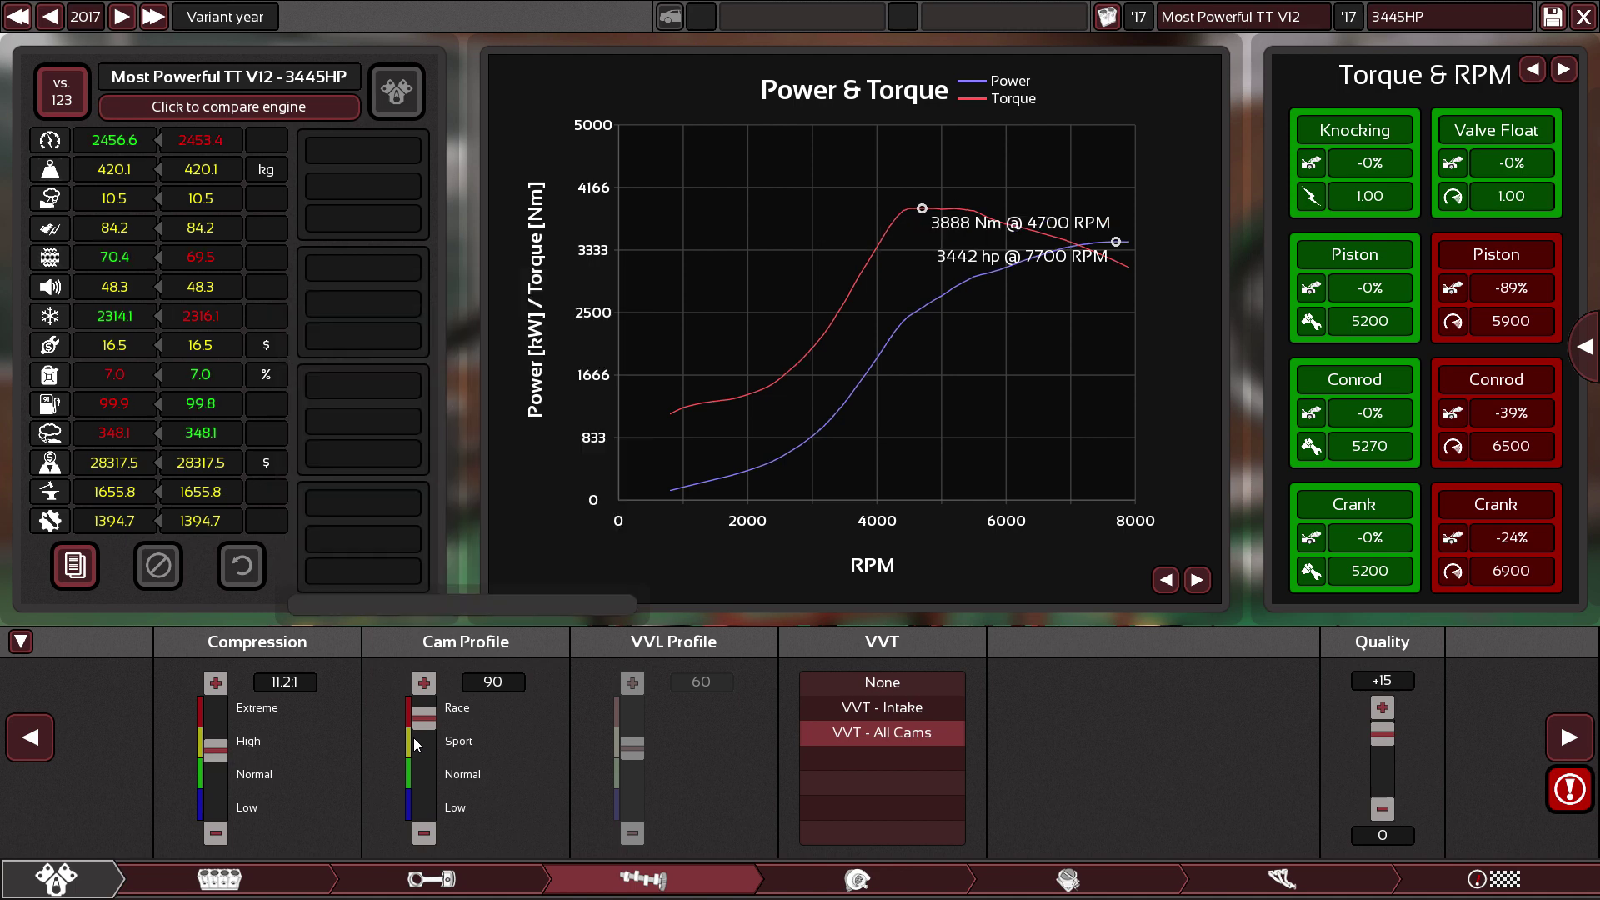
{"action": "mouse_move", "coordinate": [250, 762]}
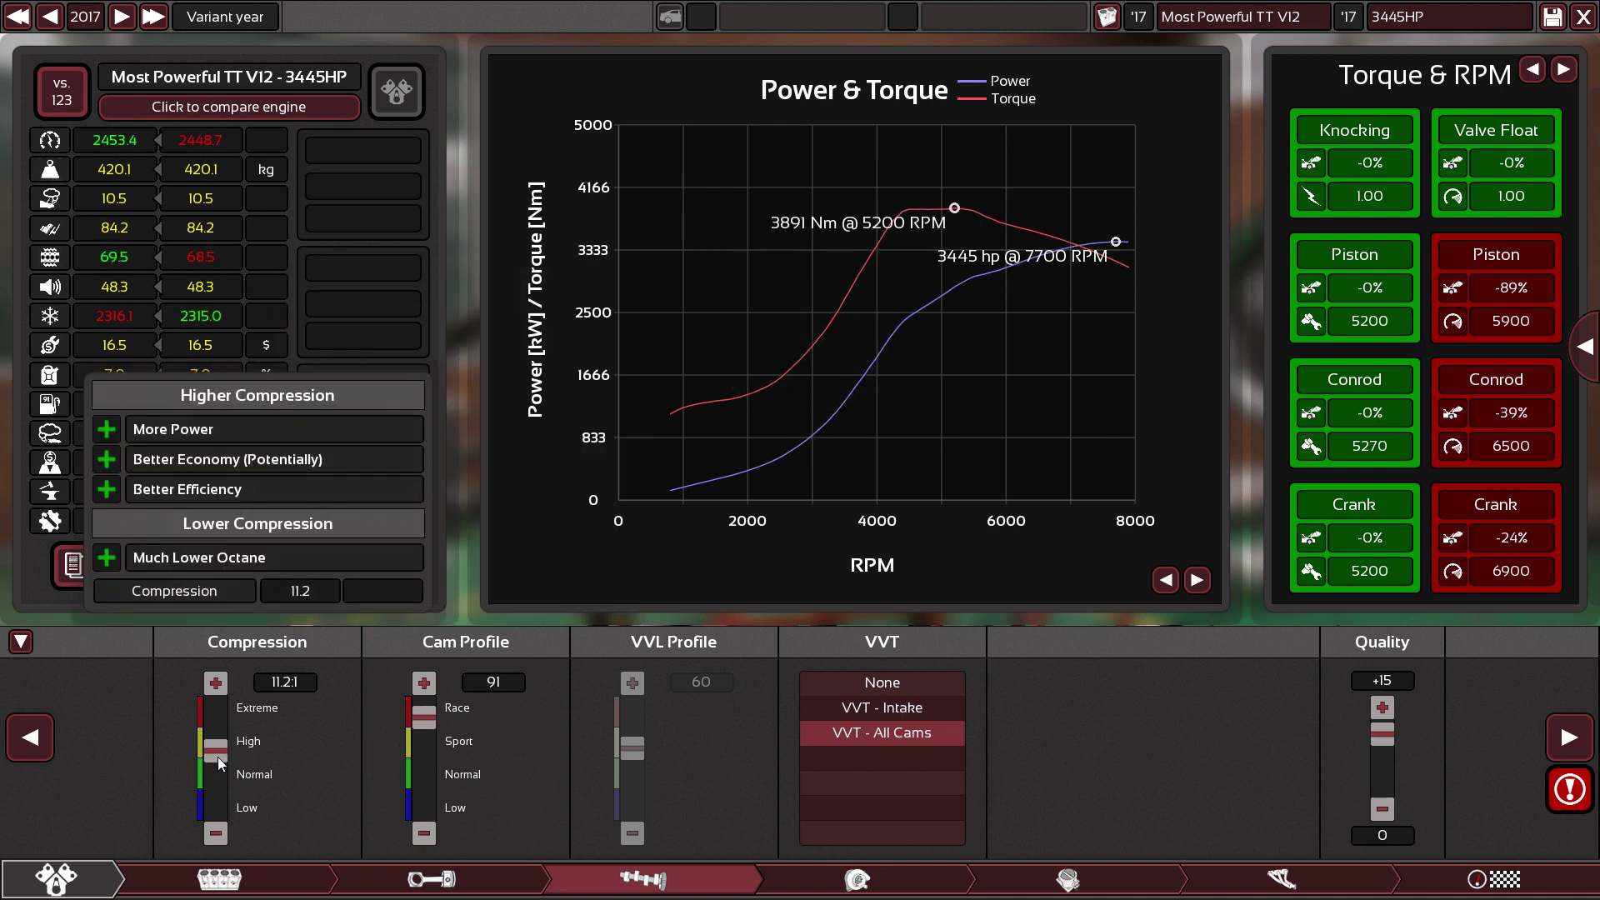
{"action": "scroll", "coordinate": [218, 757], "scroll_direction": "up", "scroll_amount": 1}
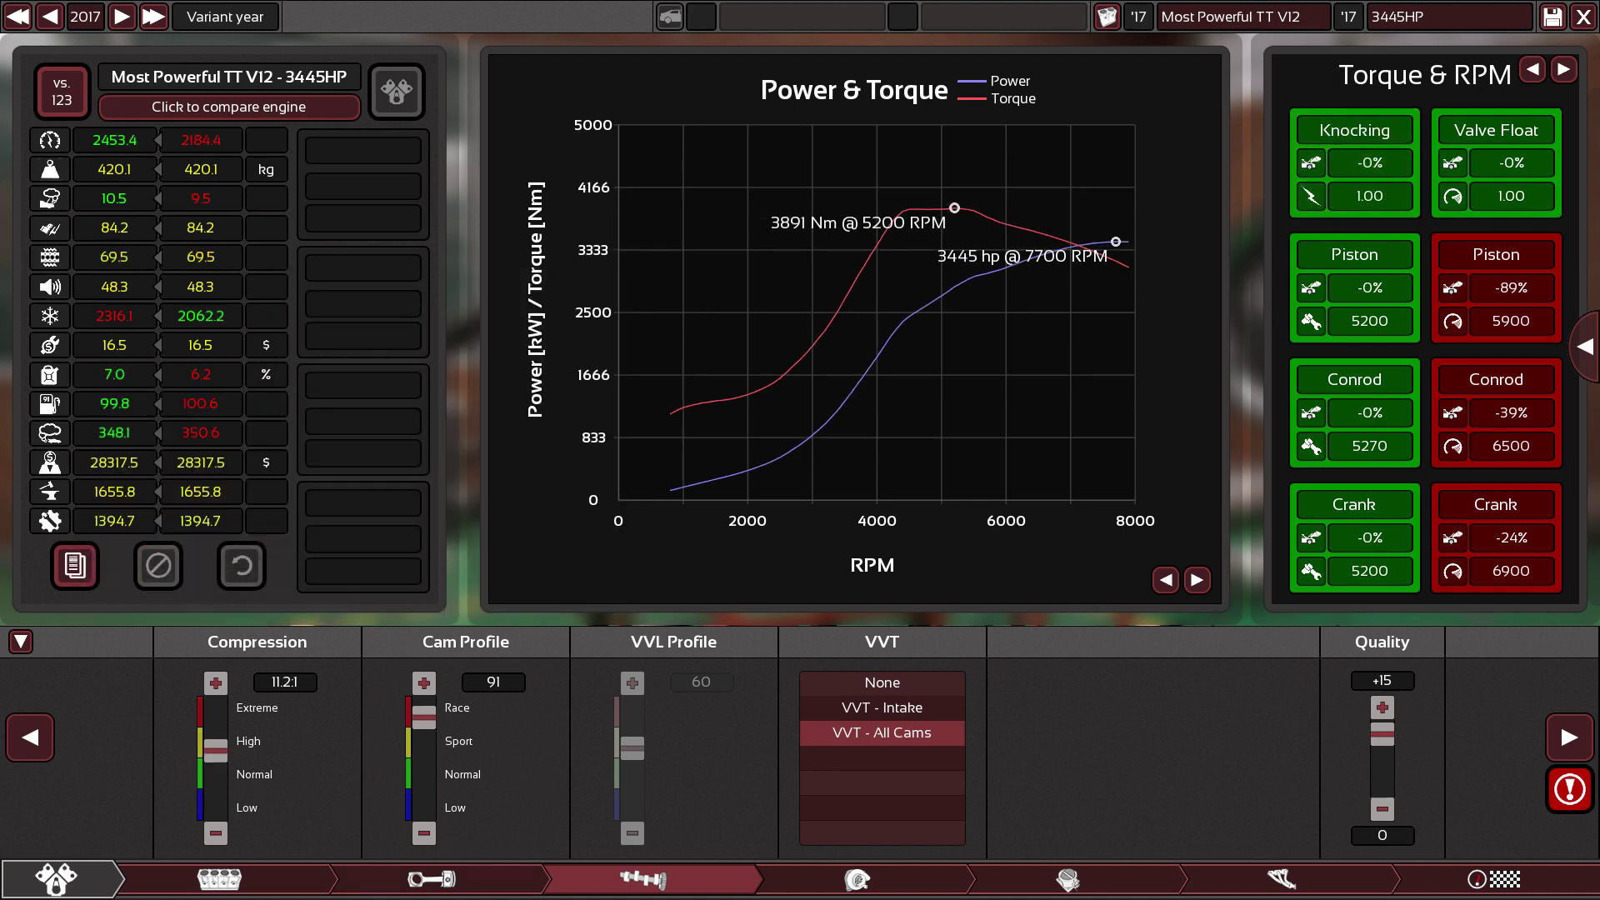
{"action": "left_click", "coordinate": [463, 889]}
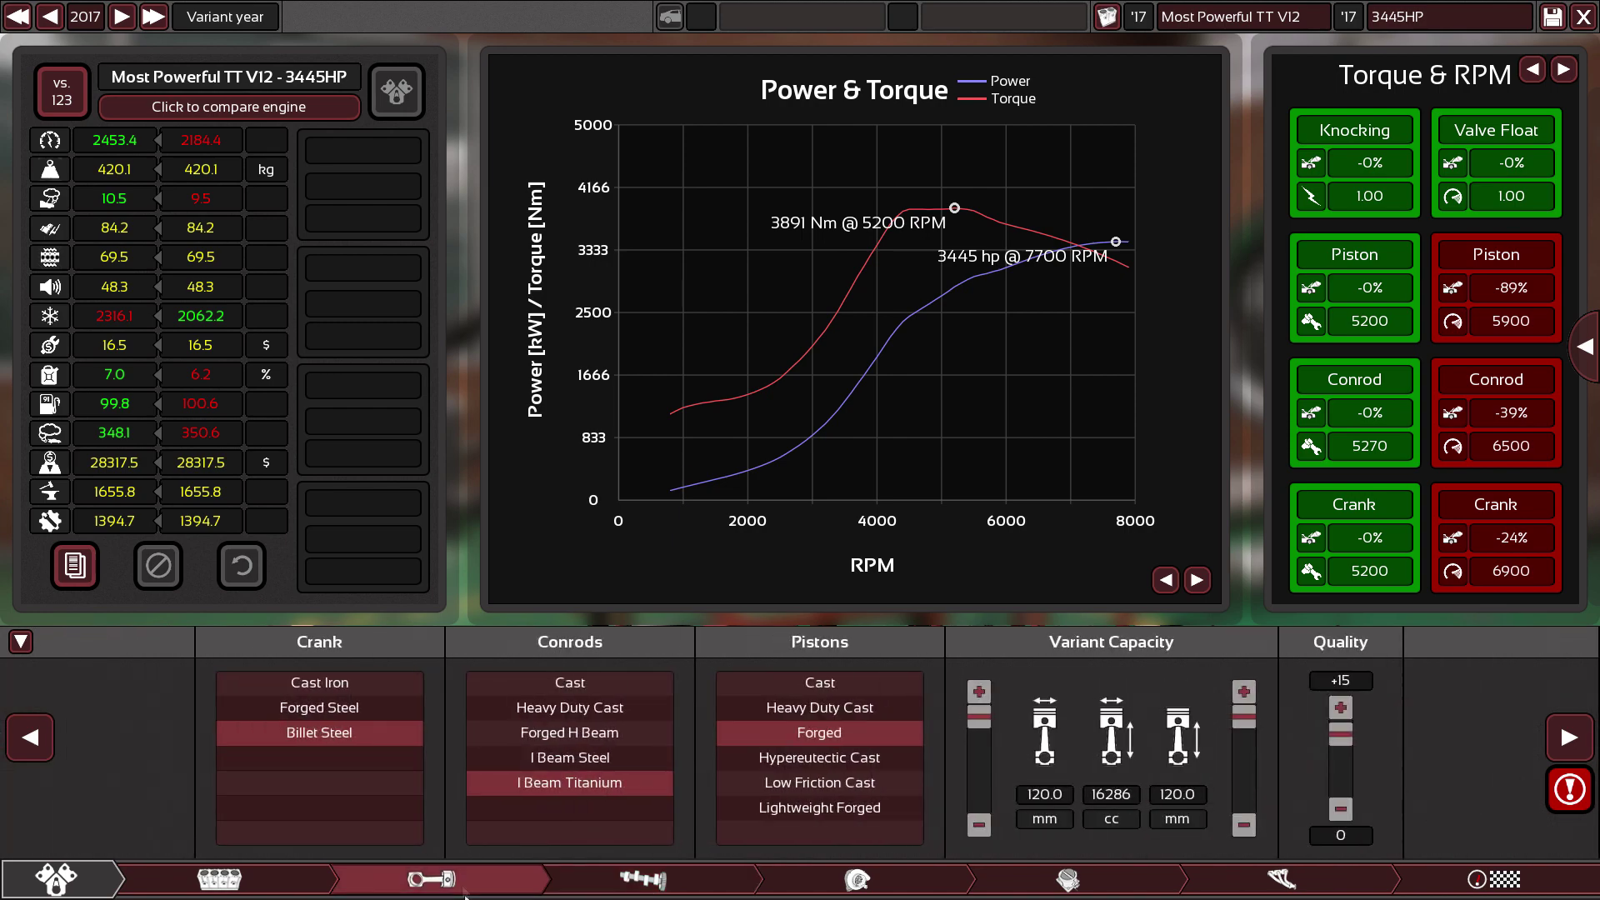
{"action": "left_click", "coordinate": [289, 884]}
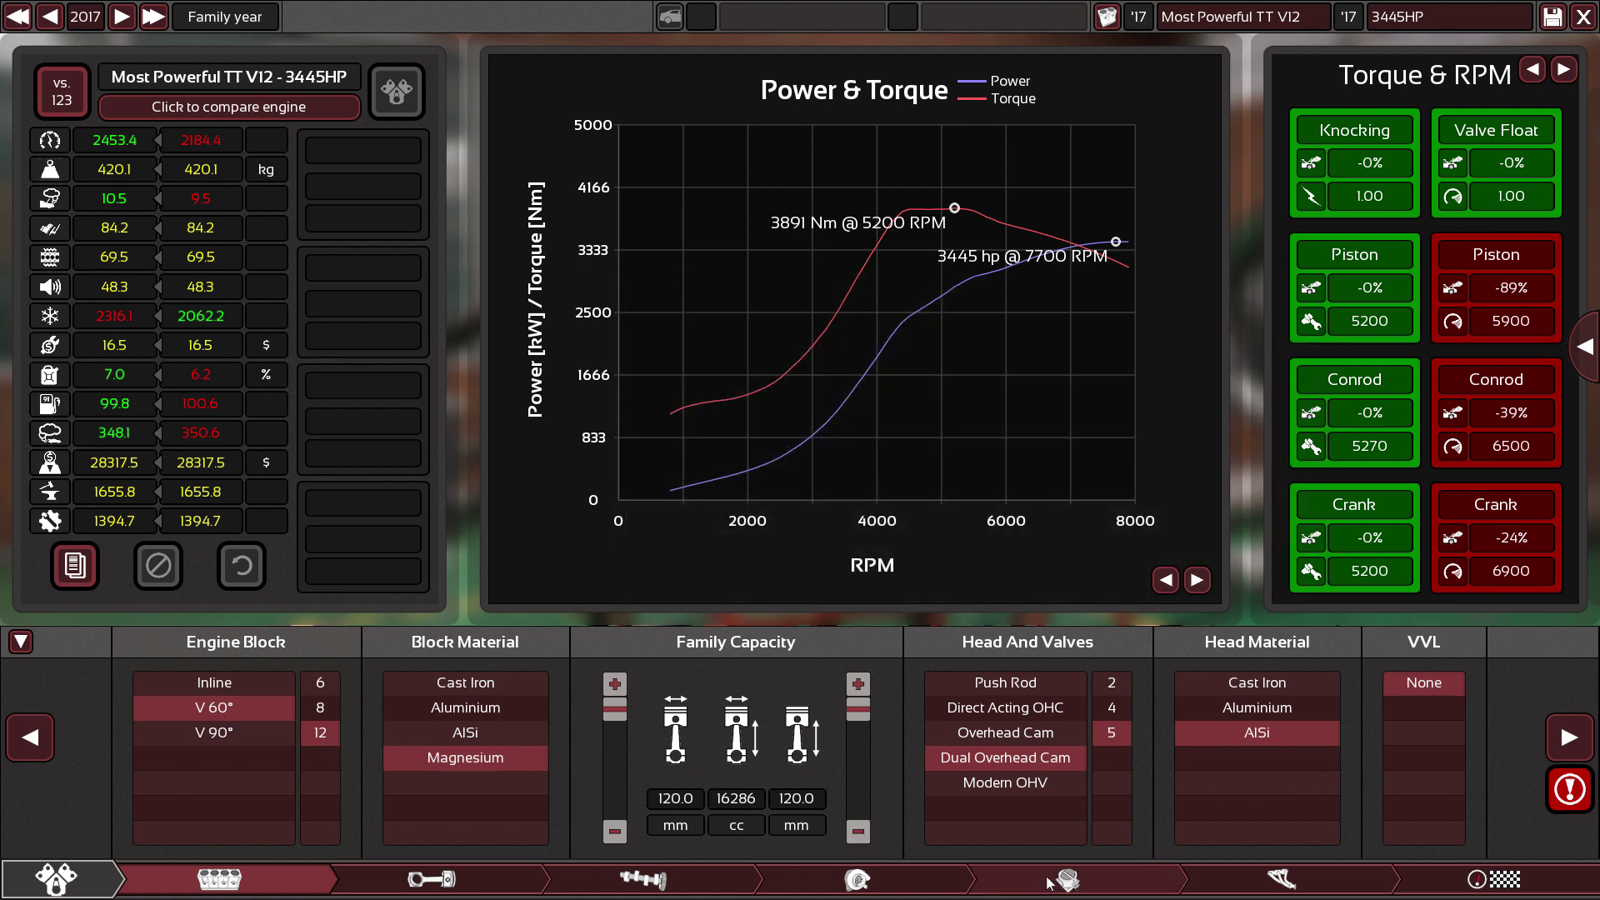
Review the V12 exhaust, then dyno-test it, confirming 3445.0 hp and 3891.6 Nm.
{"action": "left_click", "coordinate": [1294, 891]}
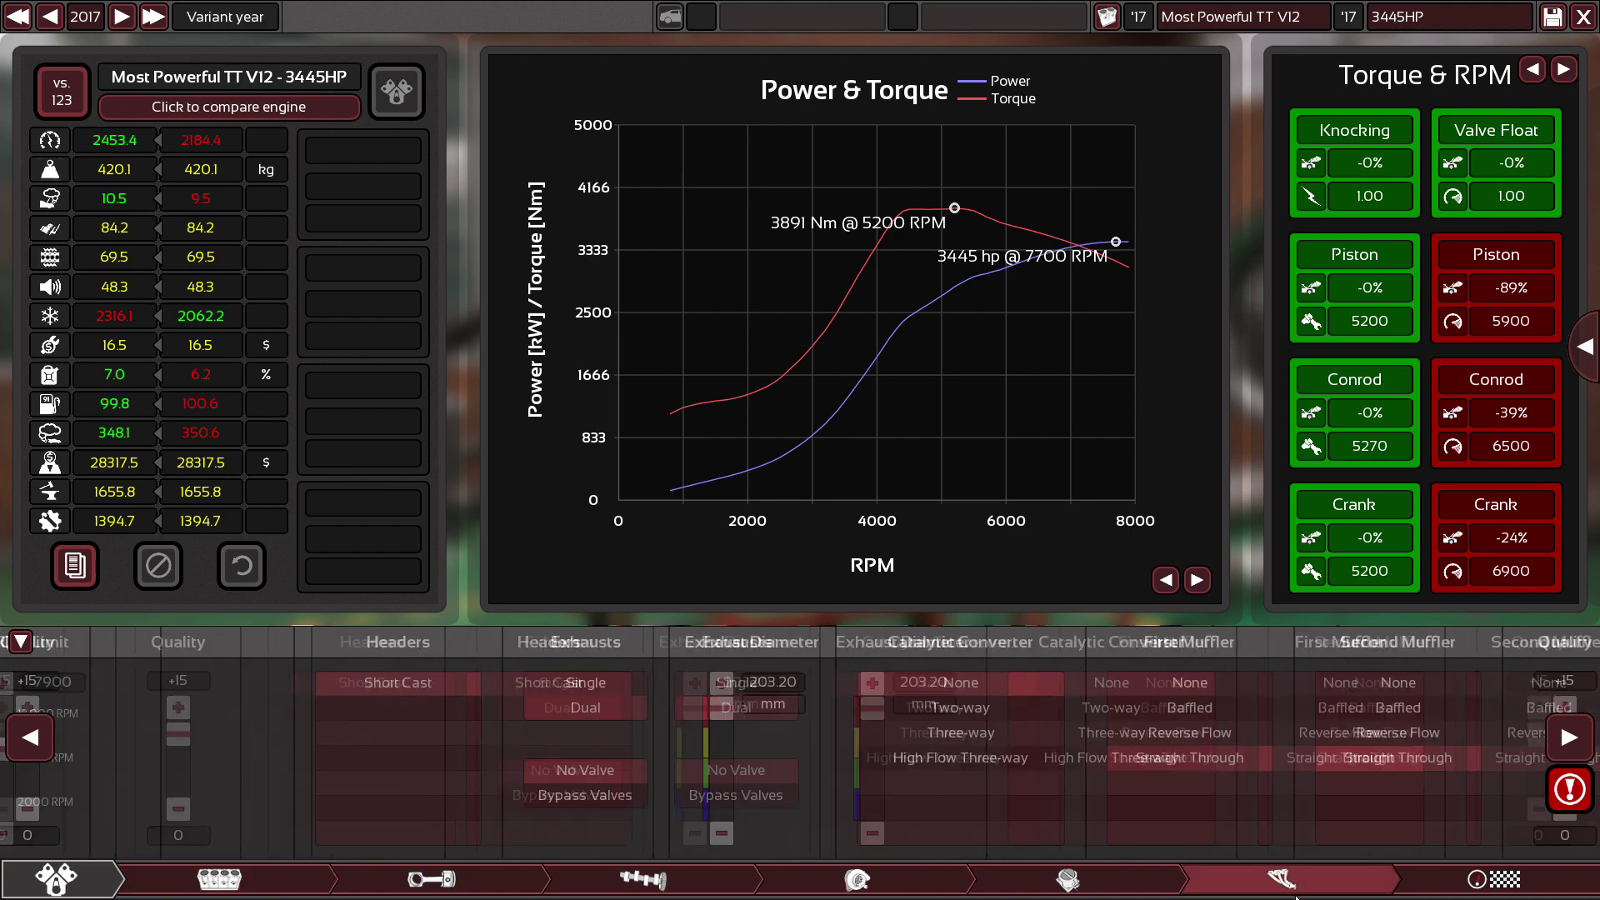
{"action": "left_click", "coordinate": [1430, 882]}
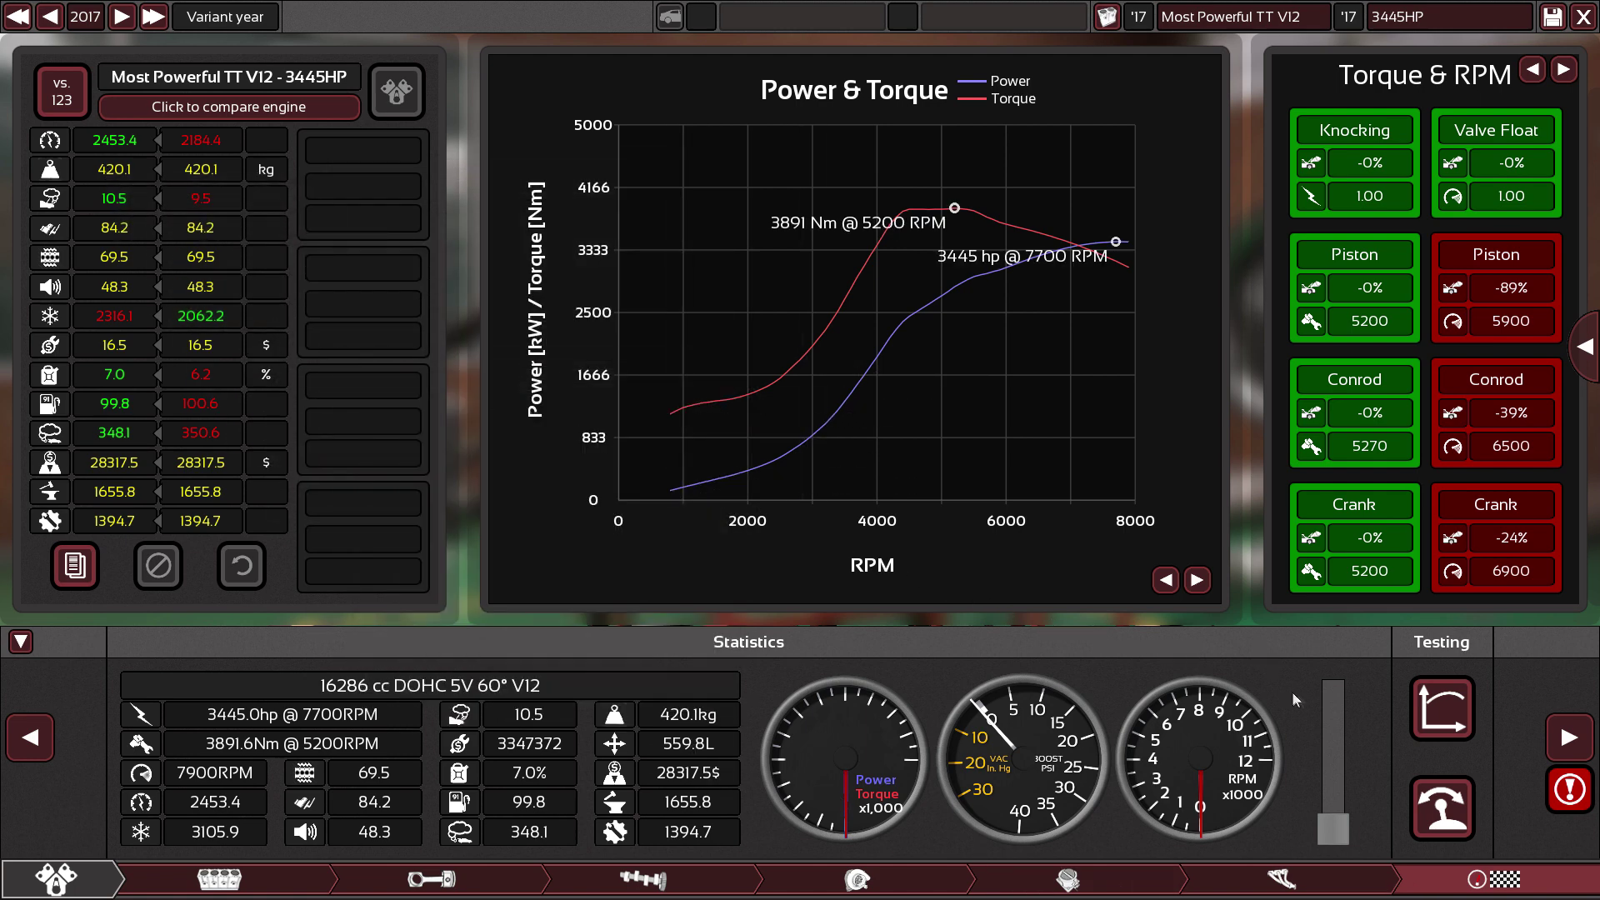
{"action": "left_click", "coordinate": [1466, 712]}
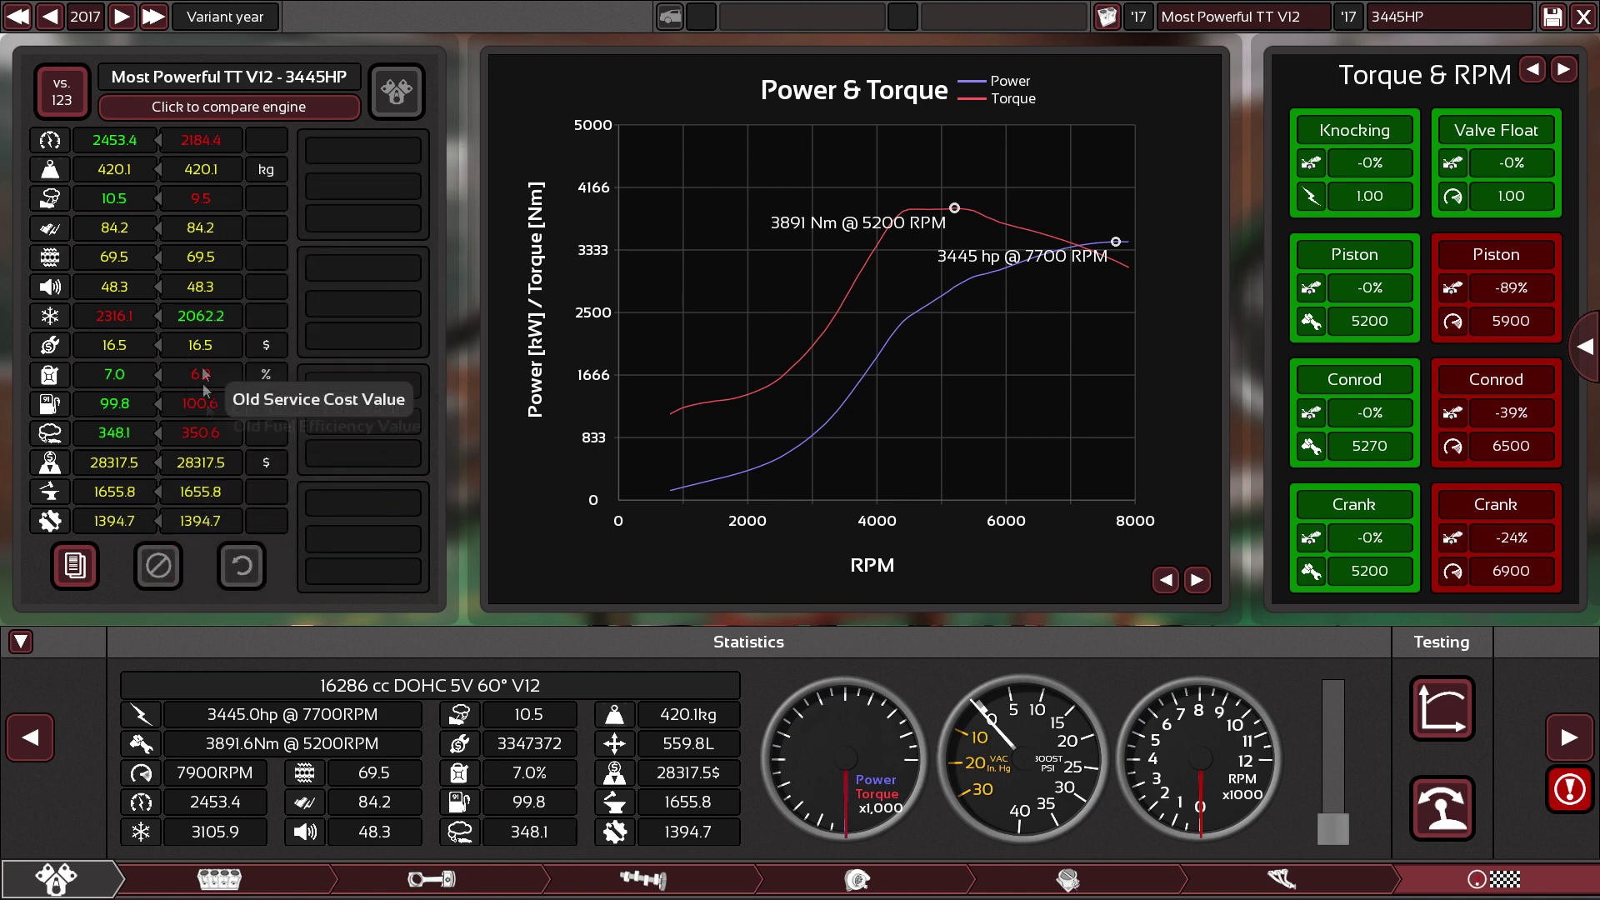
{"action": "left_click", "coordinate": [642, 879]}
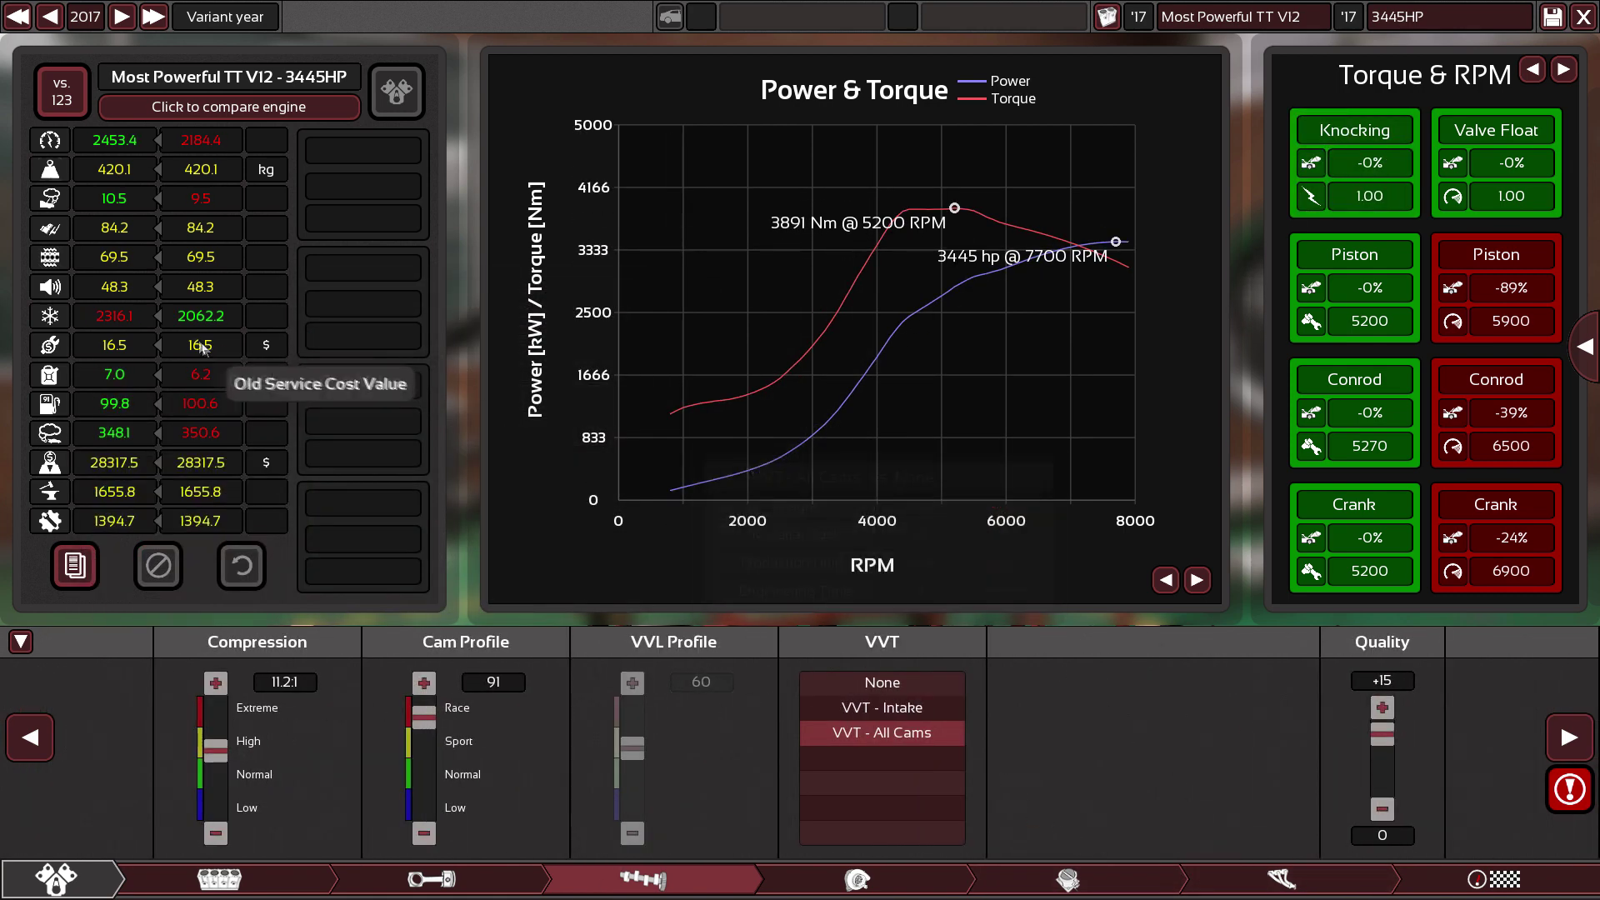
{"action": "left_click", "coordinate": [1340, 875]}
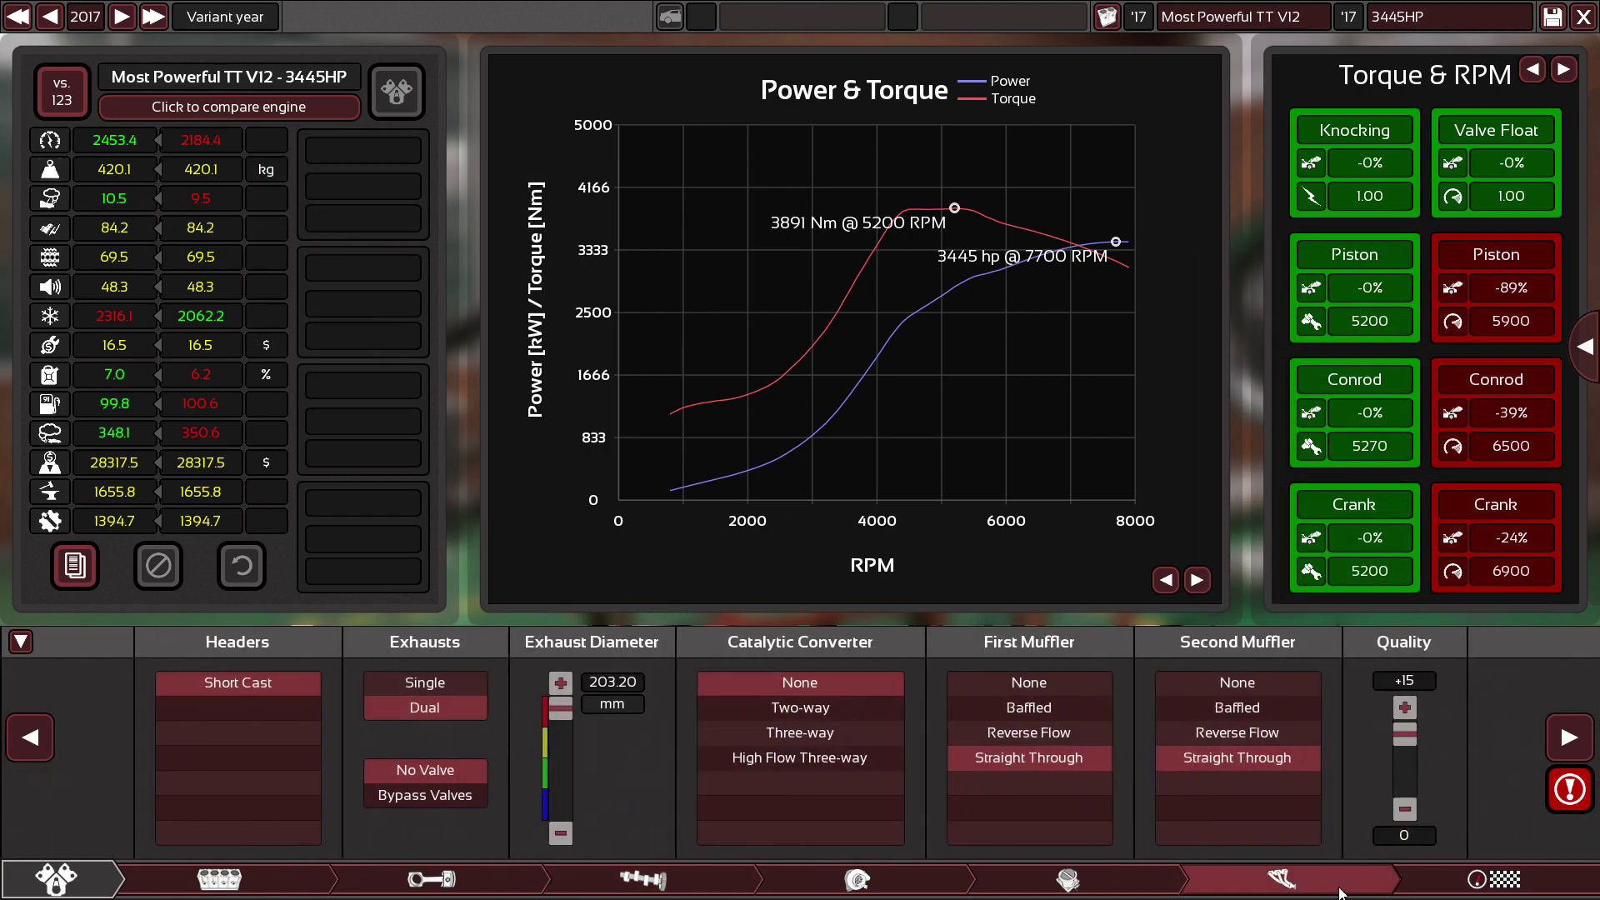
On the V12's statistics page, compare it against the 2663HP V6.
{"action": "left_click", "coordinate": [1445, 892]}
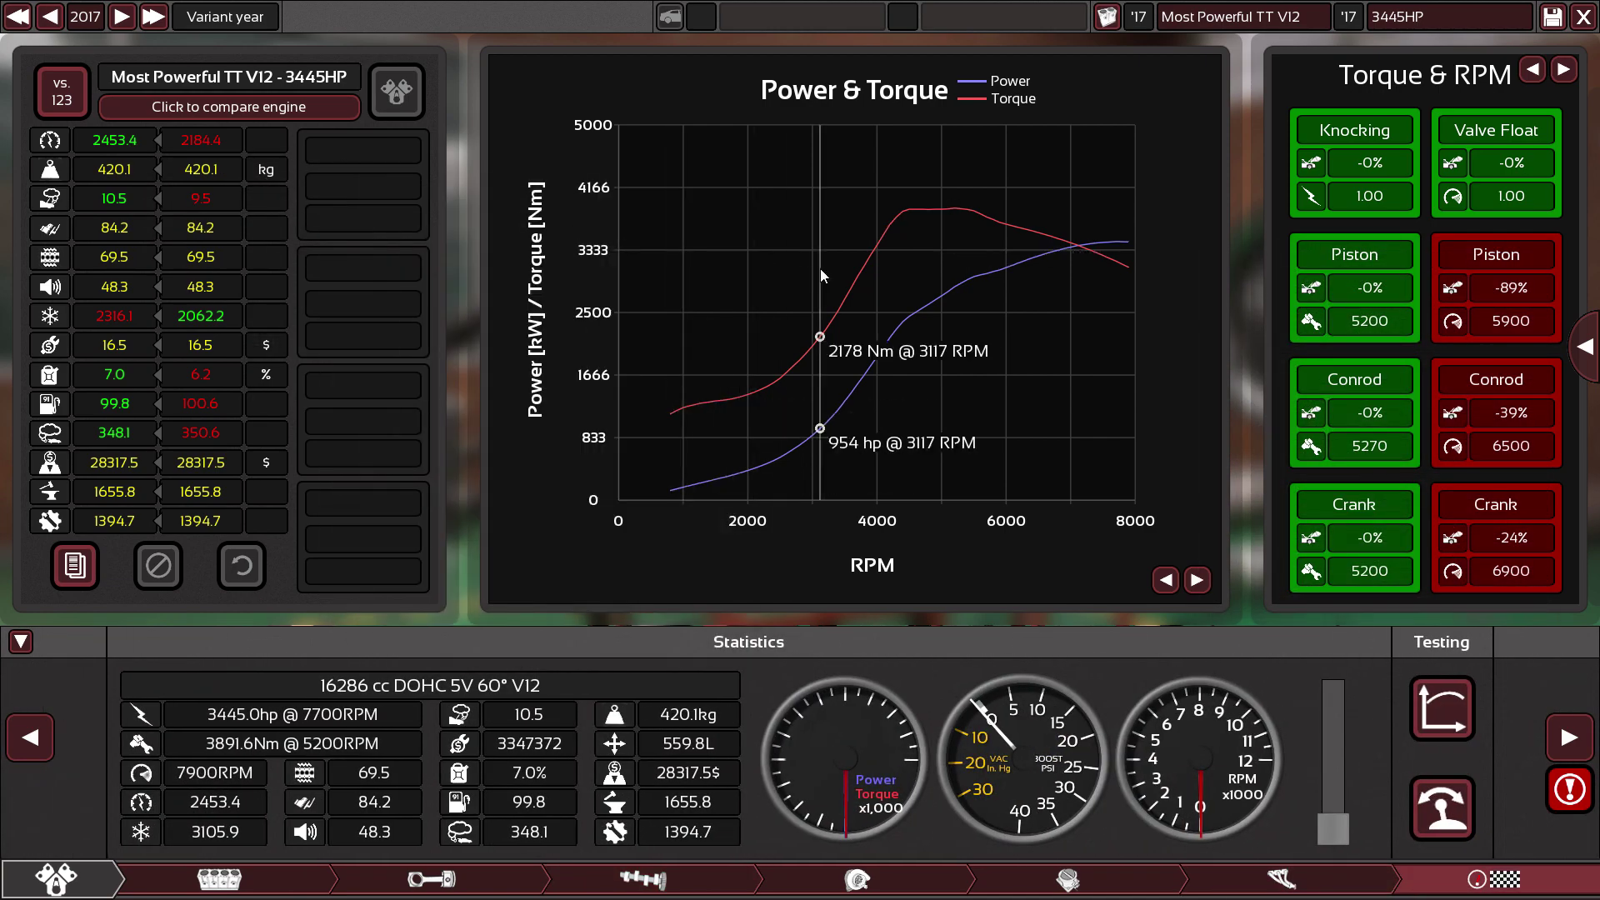
{"action": "left_click", "coordinate": [286, 112]}
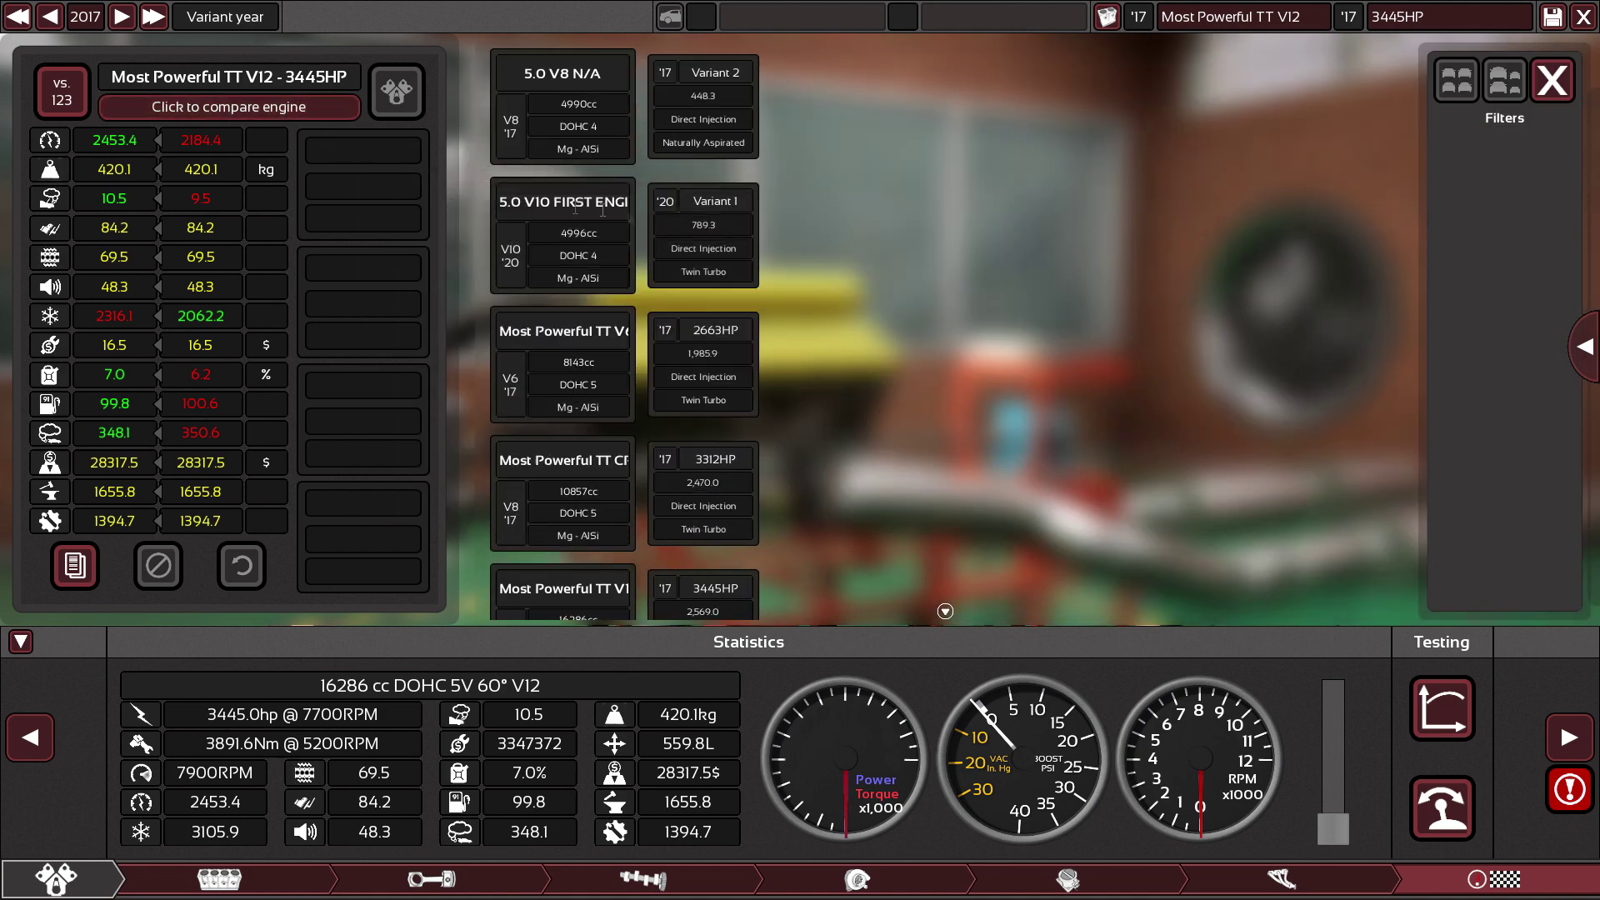
{"action": "left_click", "coordinate": [714, 377]}
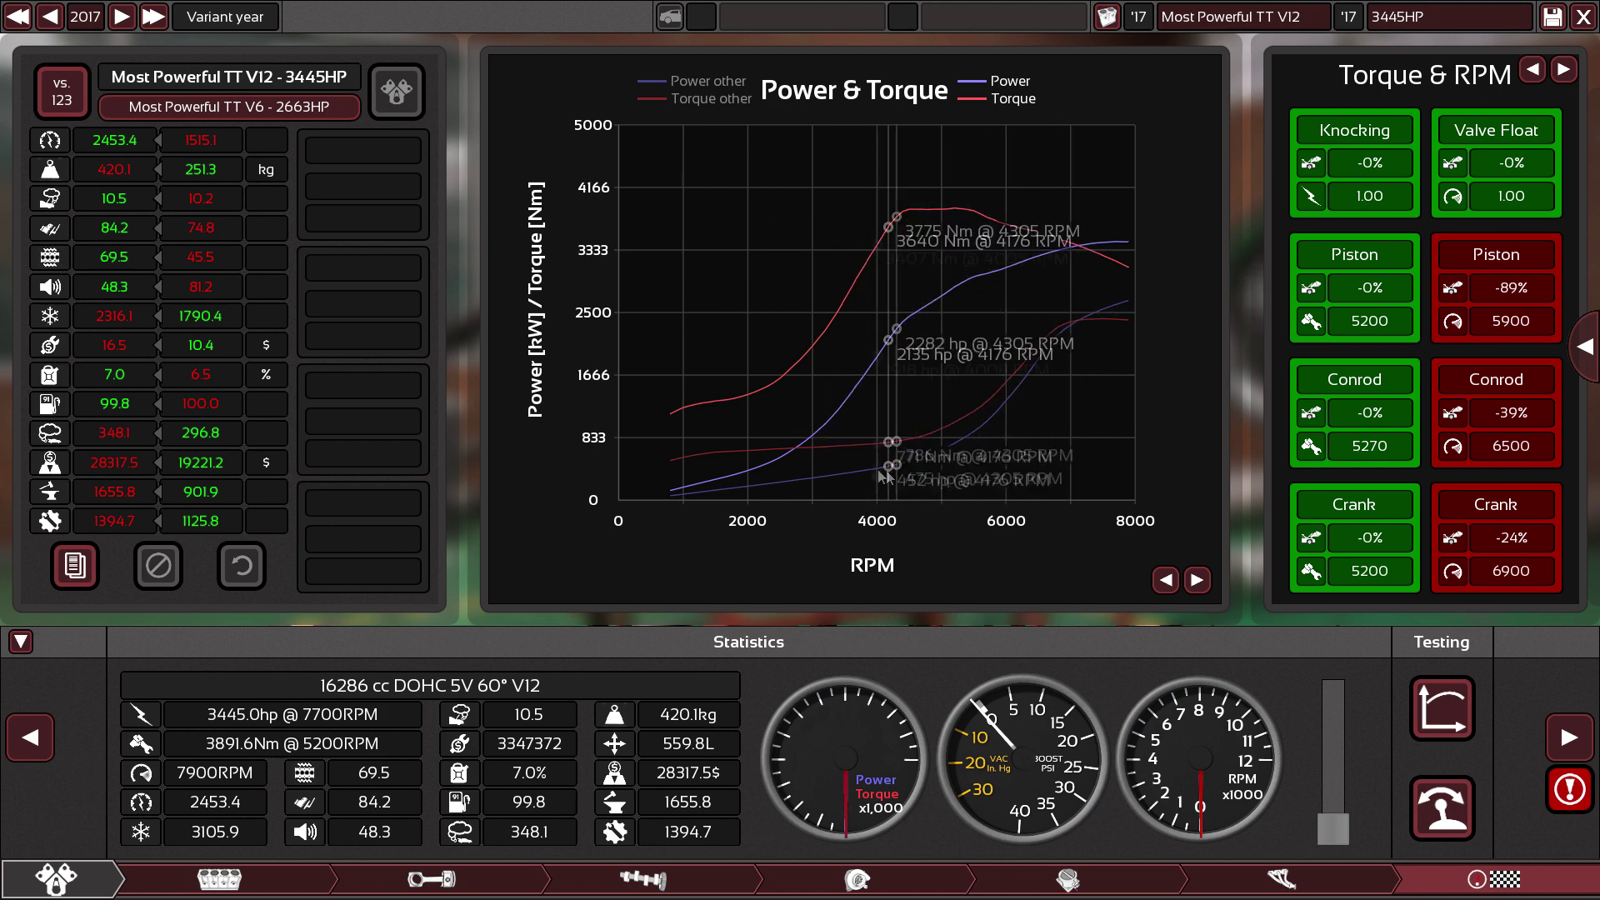
Replace the V6 comparison with the 3312HP V8.
{"action": "left_click", "coordinate": [235, 110]}
{"action": "left_click", "coordinate": [241, 112]}
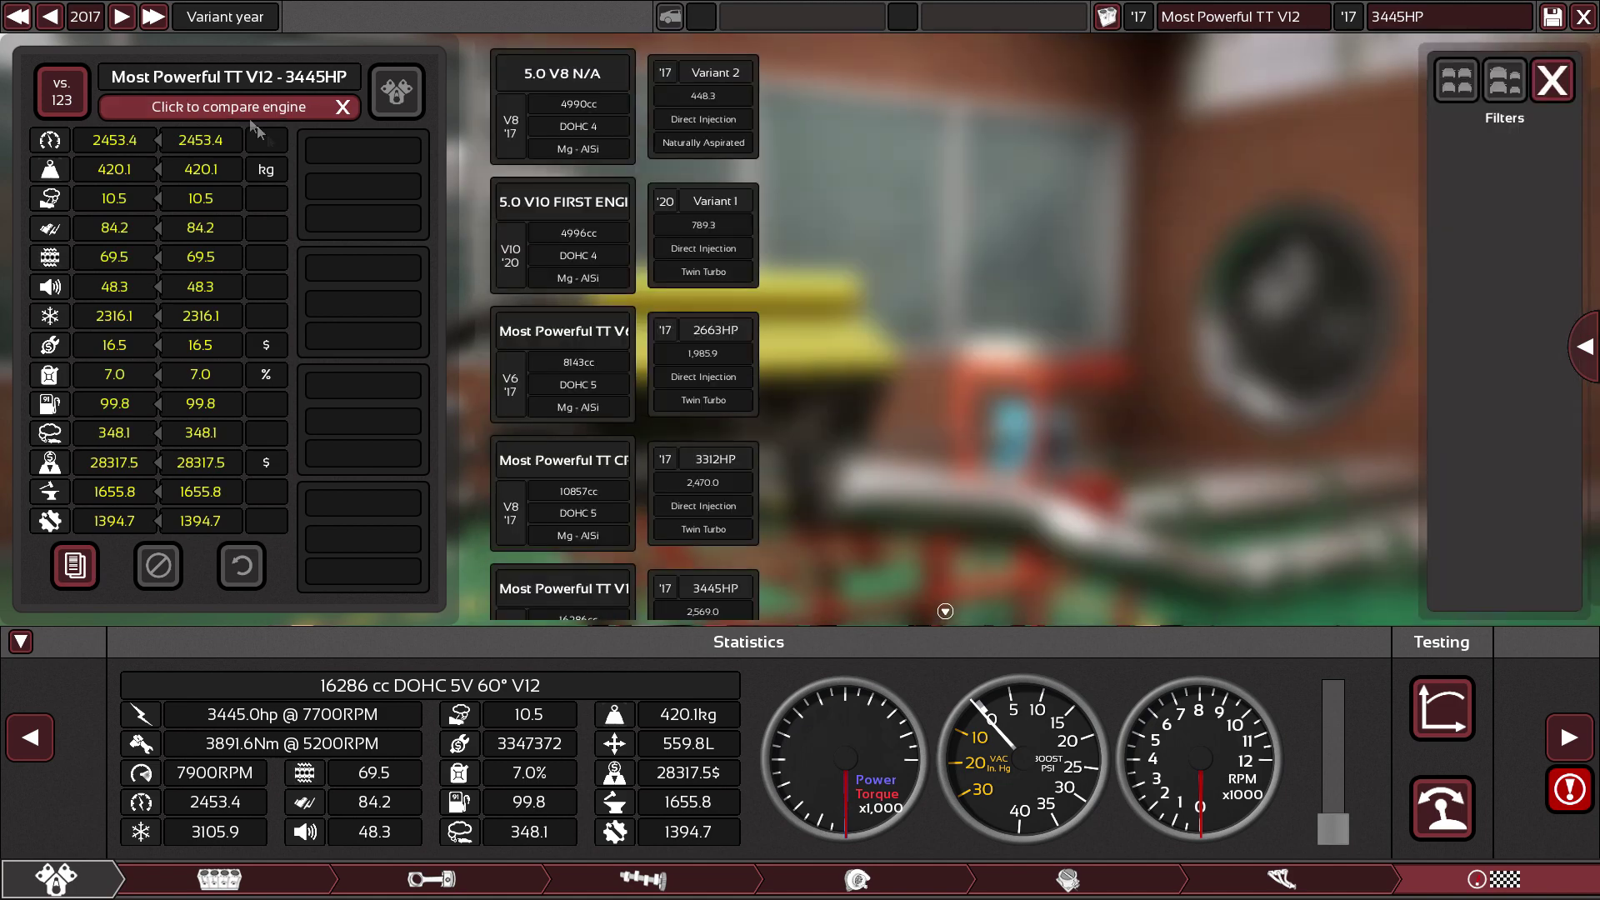
{"action": "mouse_move", "coordinate": [734, 485]}
{"action": "left_click", "coordinate": [717, 494]}
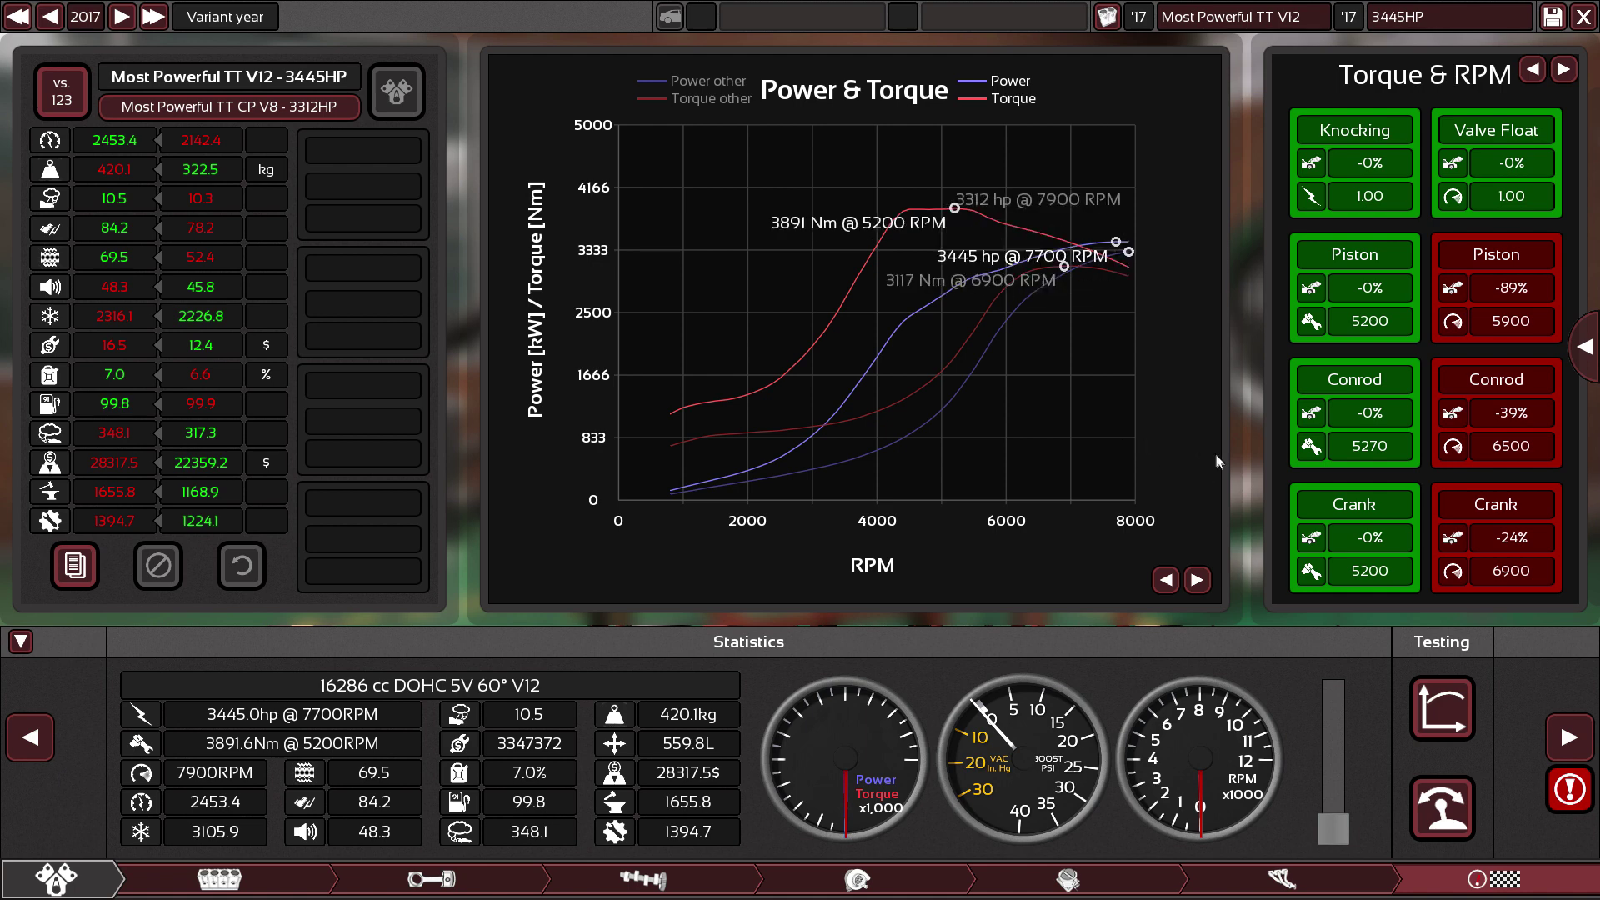
Load the 2663HP V6, compare it with the 3312HP V8, hide the charts, then view all engine families.
{"action": "left_click", "coordinate": [284, 115]}
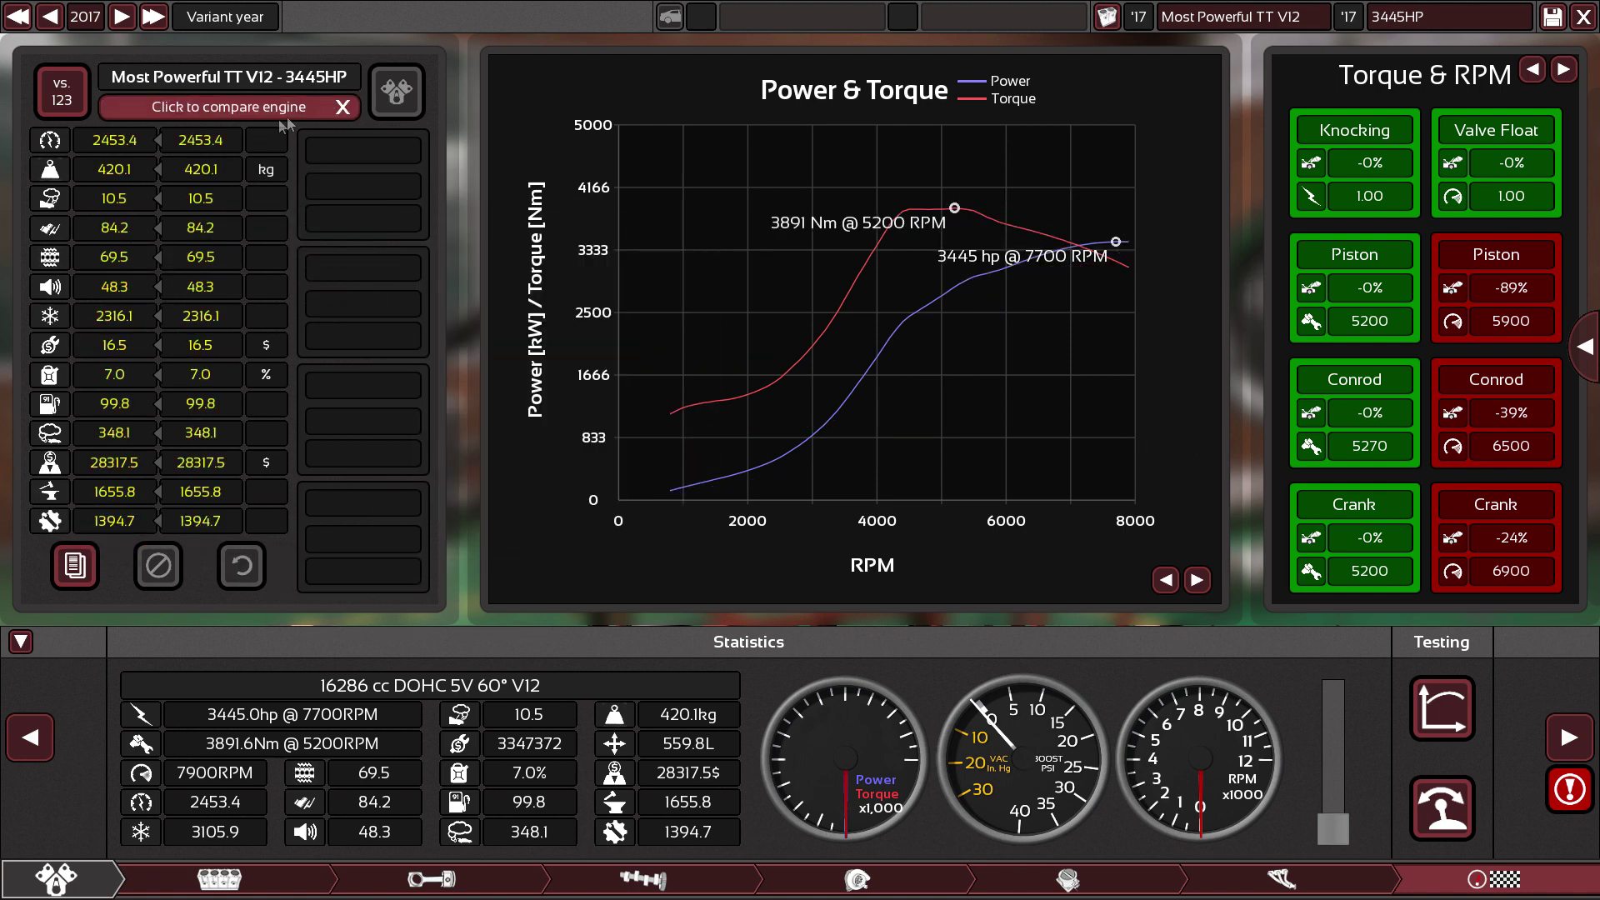
{"action": "left_click", "coordinate": [1111, 21]}
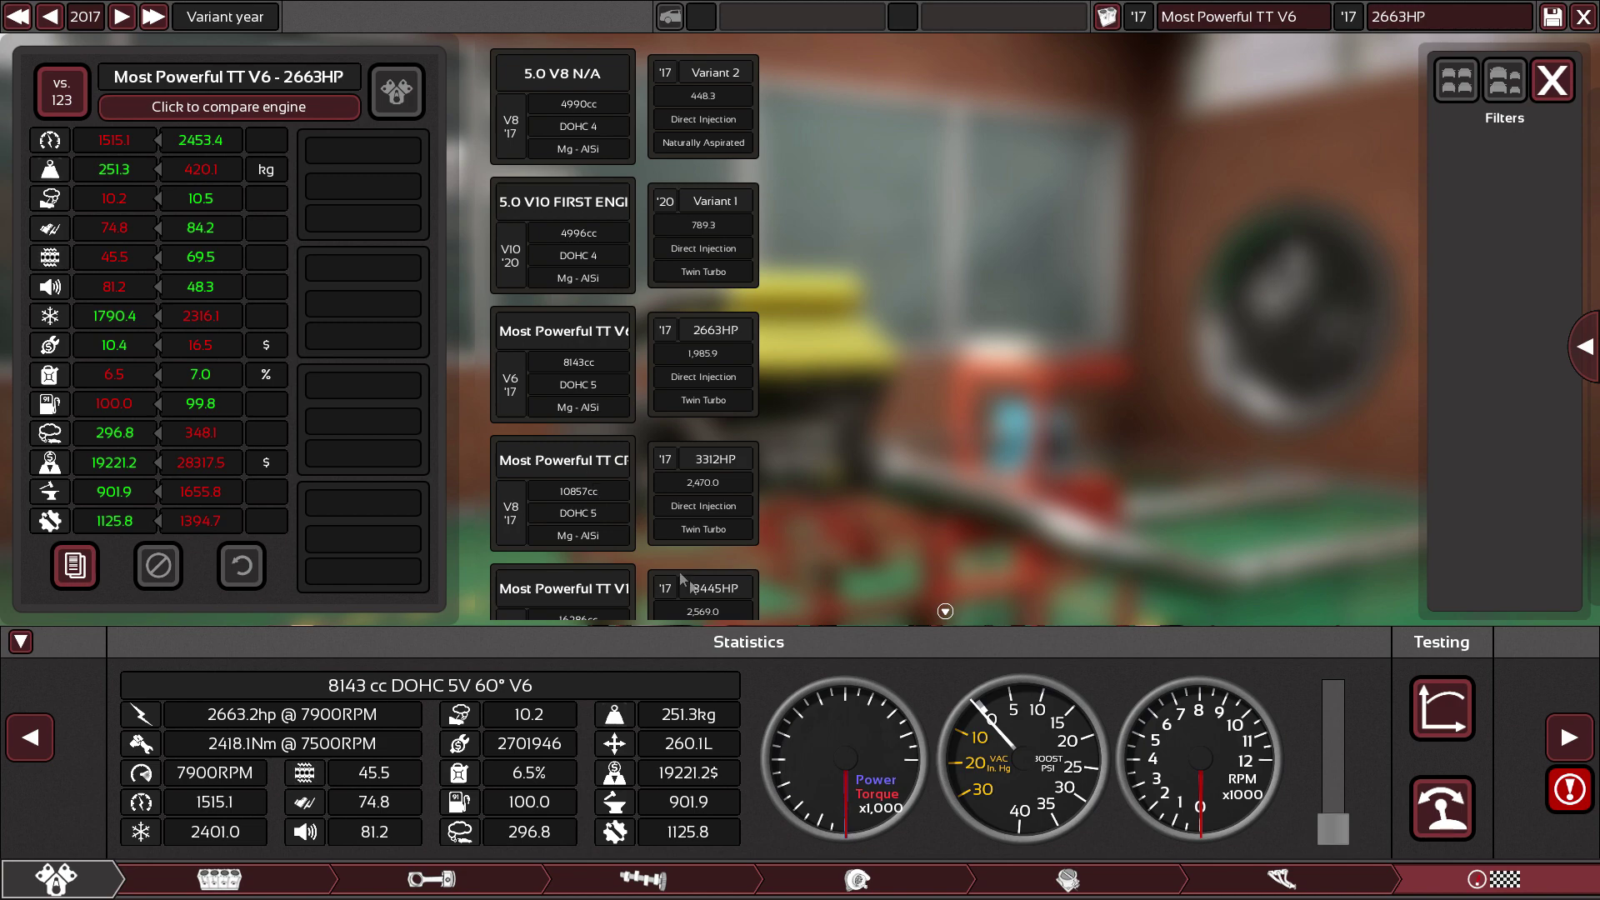
{"action": "left_click", "coordinate": [705, 529]}
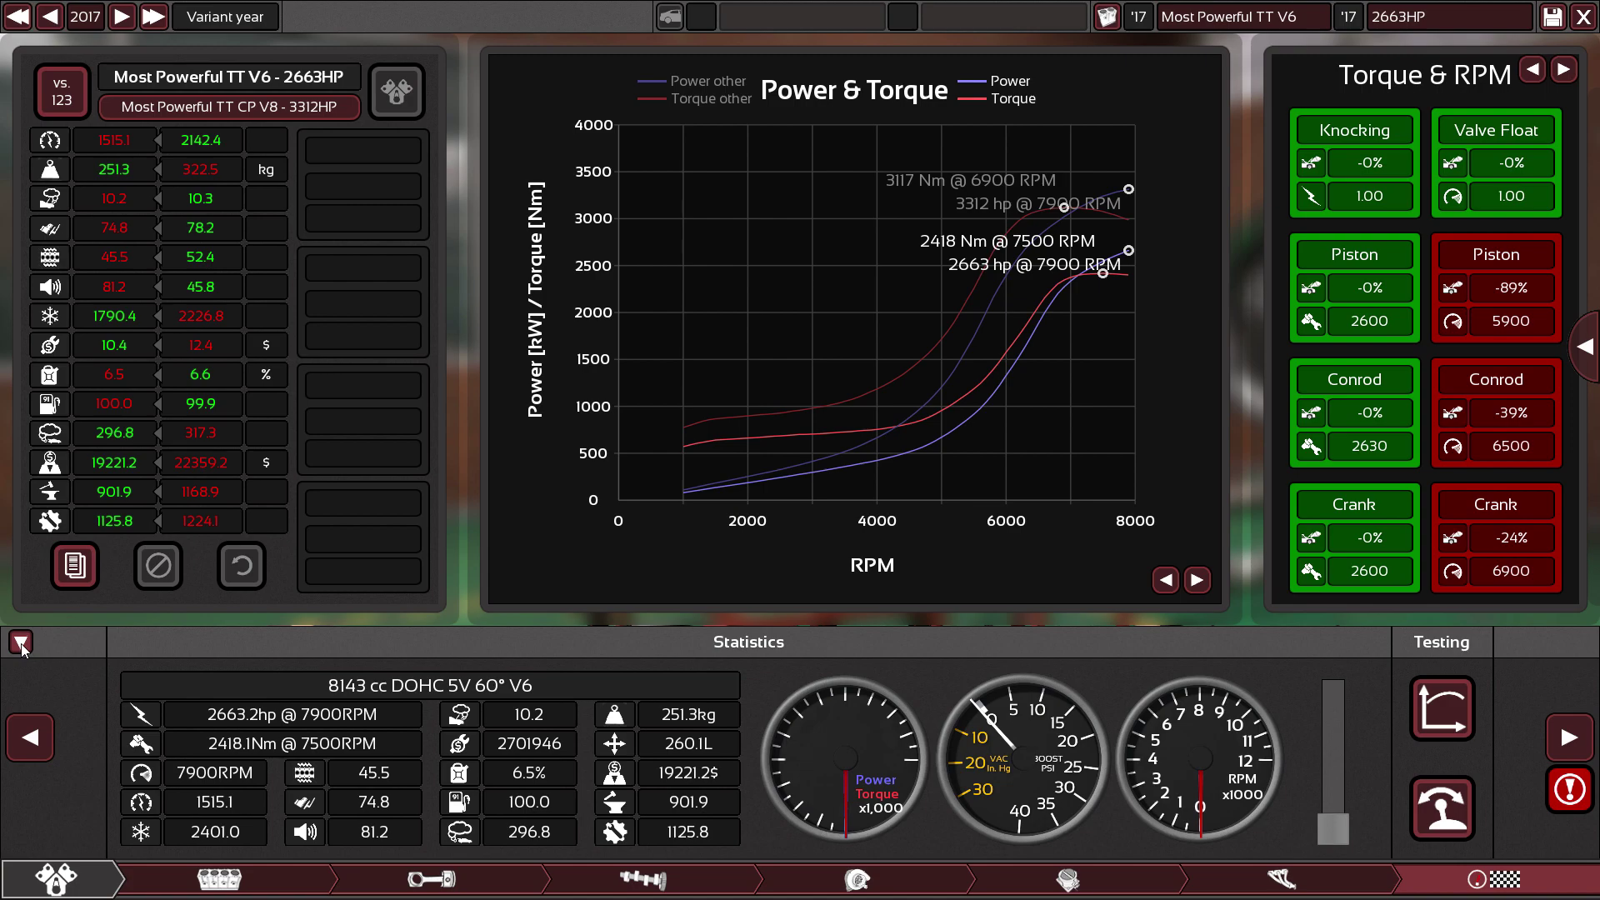
{"action": "left_click", "coordinate": [20, 643]}
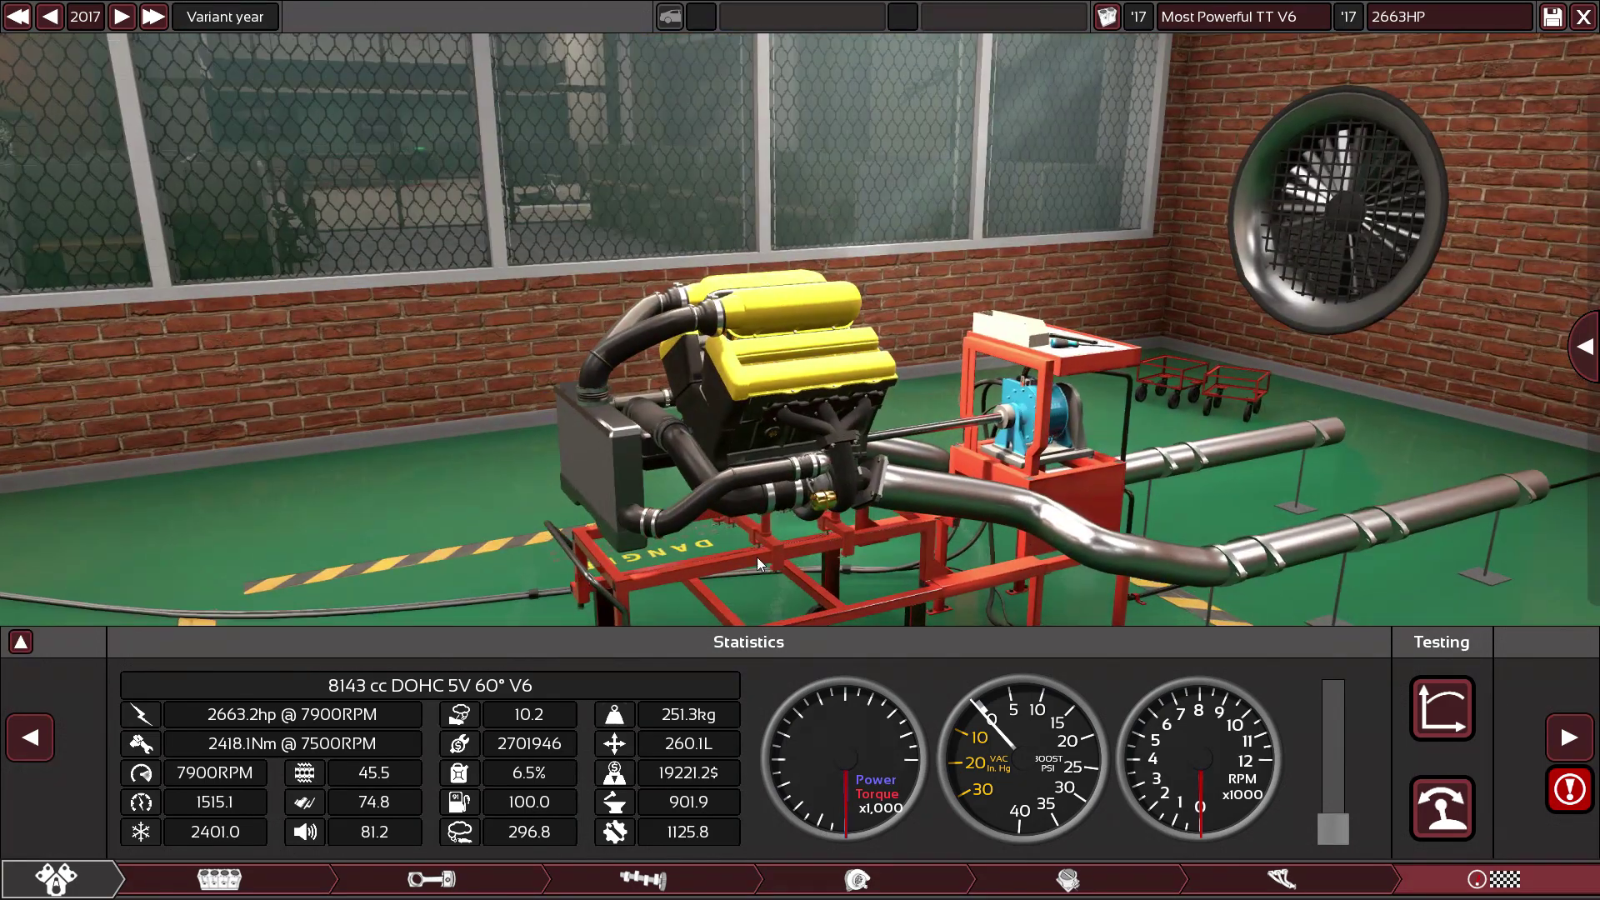
{"action": "left_click", "coordinate": [1583, 16]}
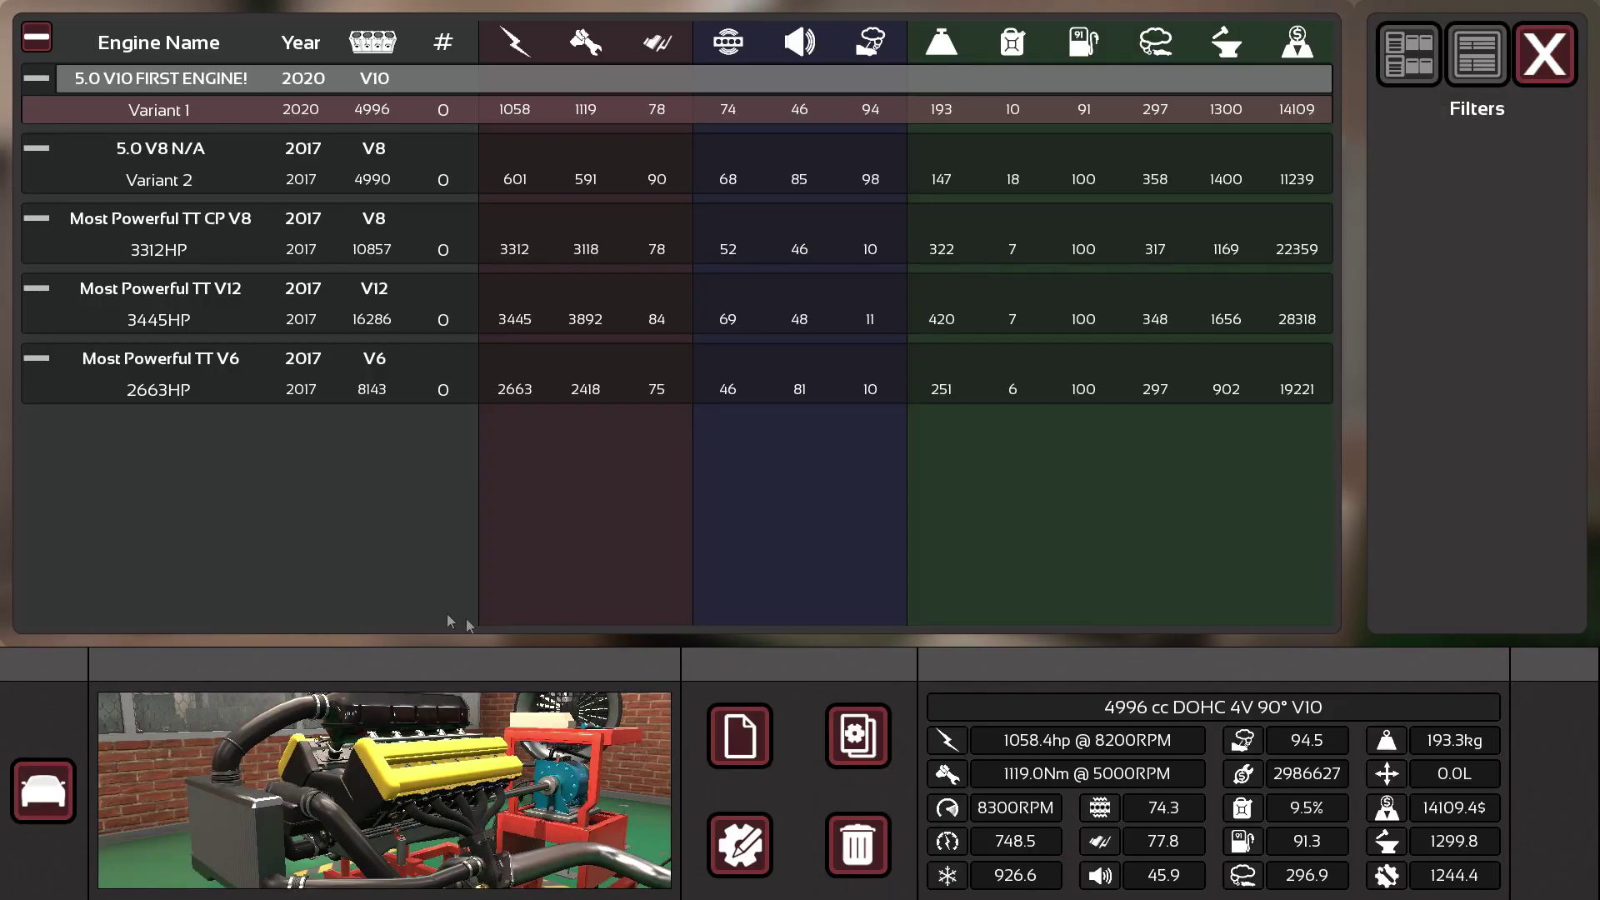
Create a new engine family with a V 90° ten-cylinder block and orbit around it.
{"action": "left_click", "coordinate": [738, 755]}
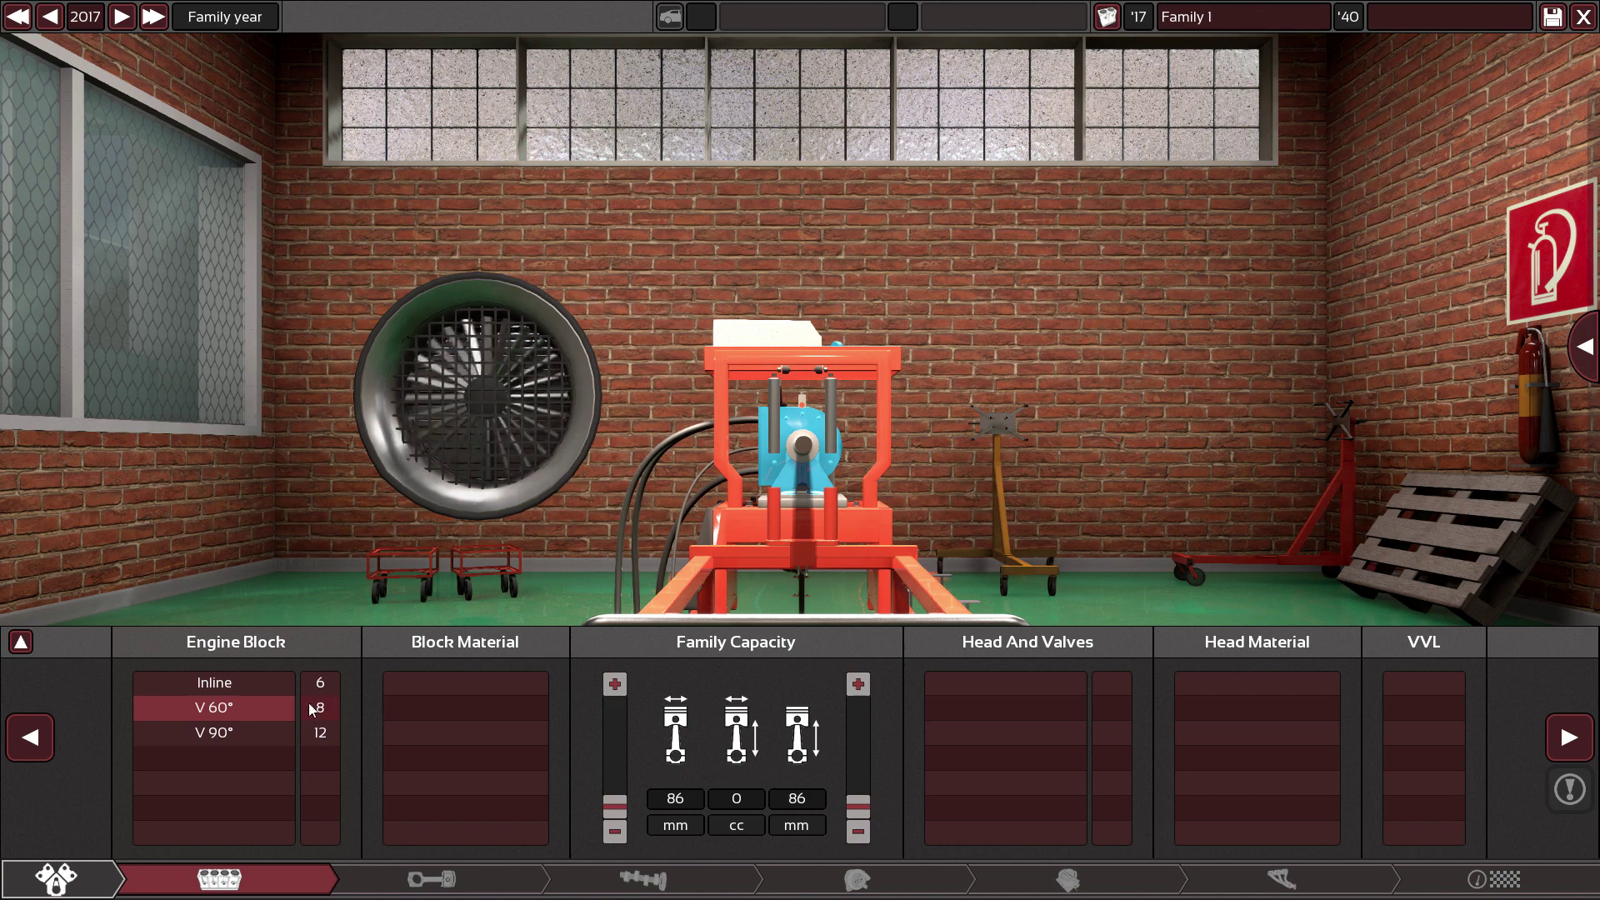
{"action": "left_click", "coordinate": [311, 710]}
{"action": "left_click", "coordinate": [219, 733]}
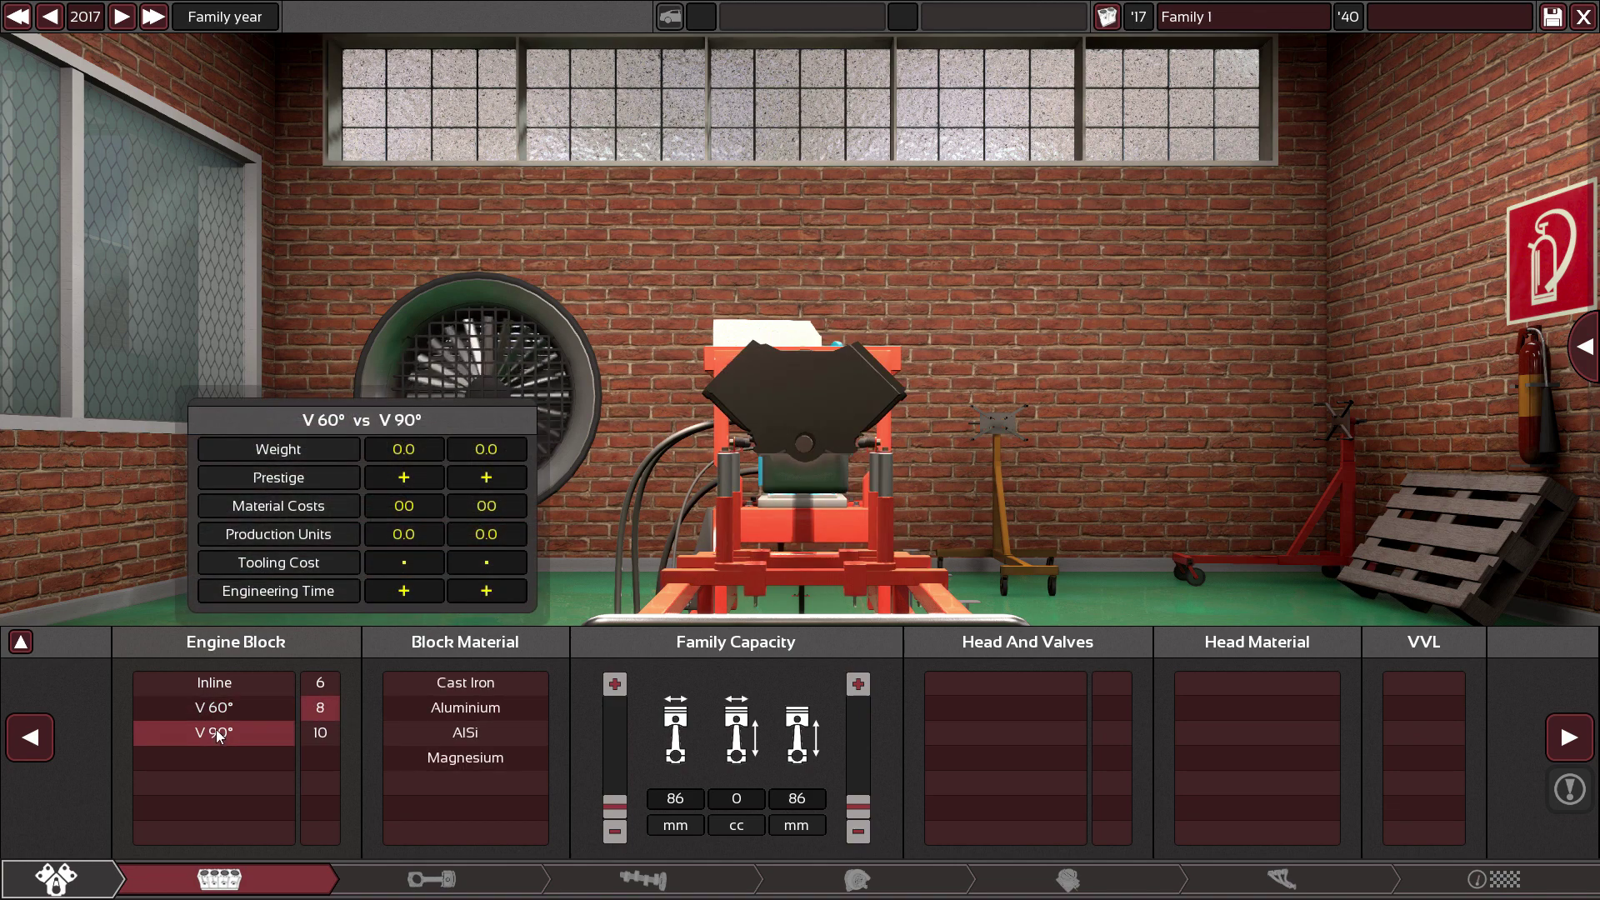
{"action": "left_click", "coordinate": [320, 683]}
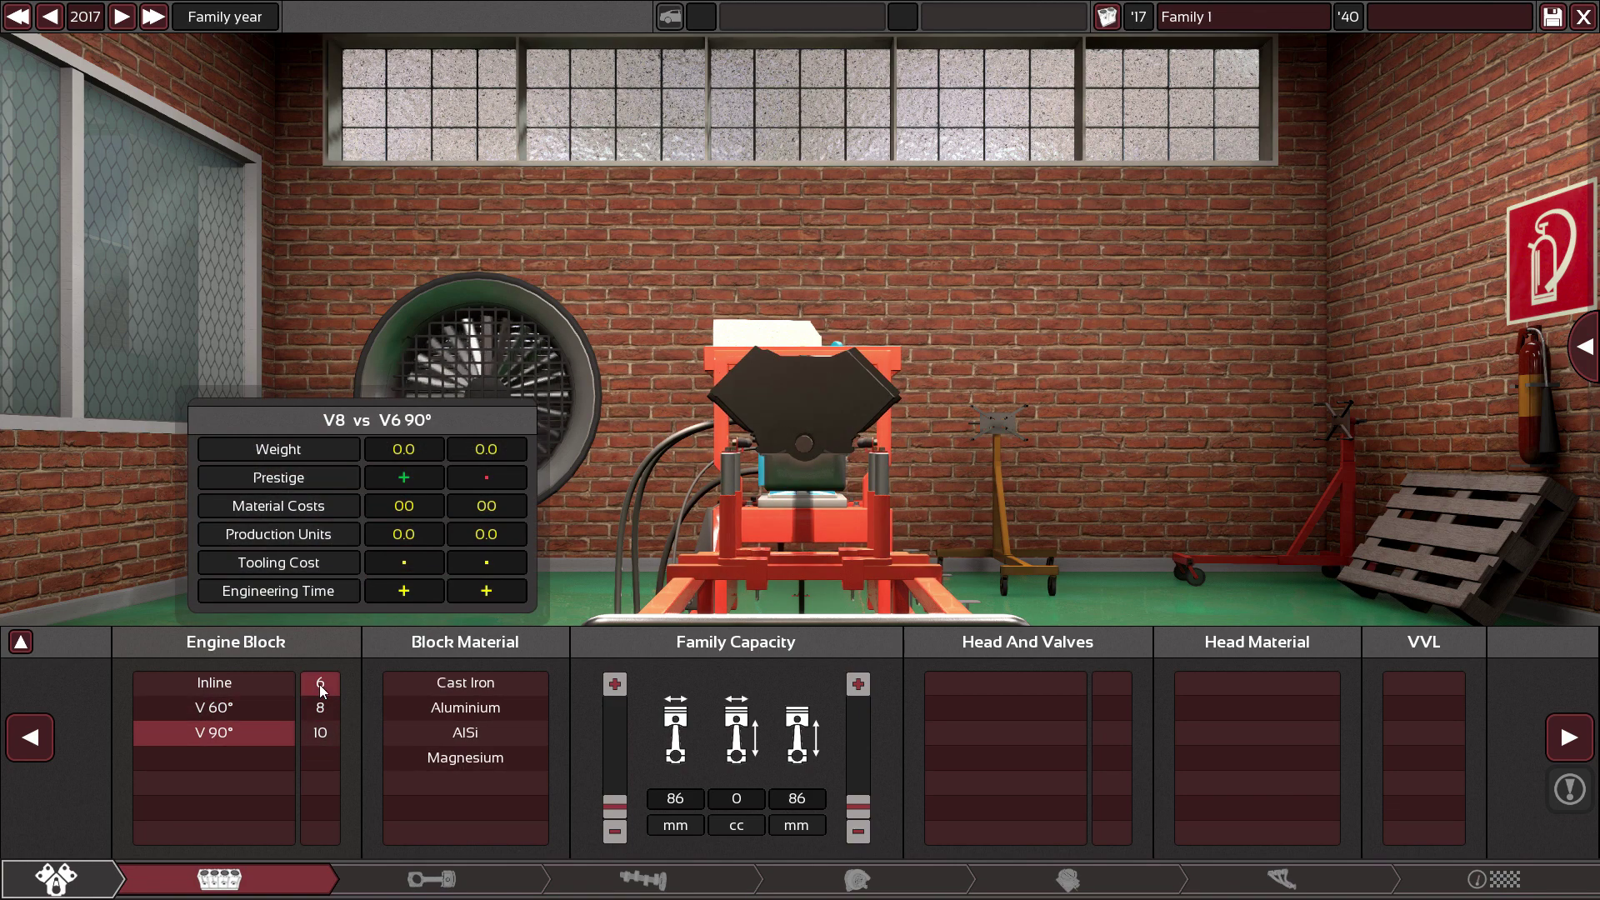
{"action": "left_click", "coordinate": [325, 732]}
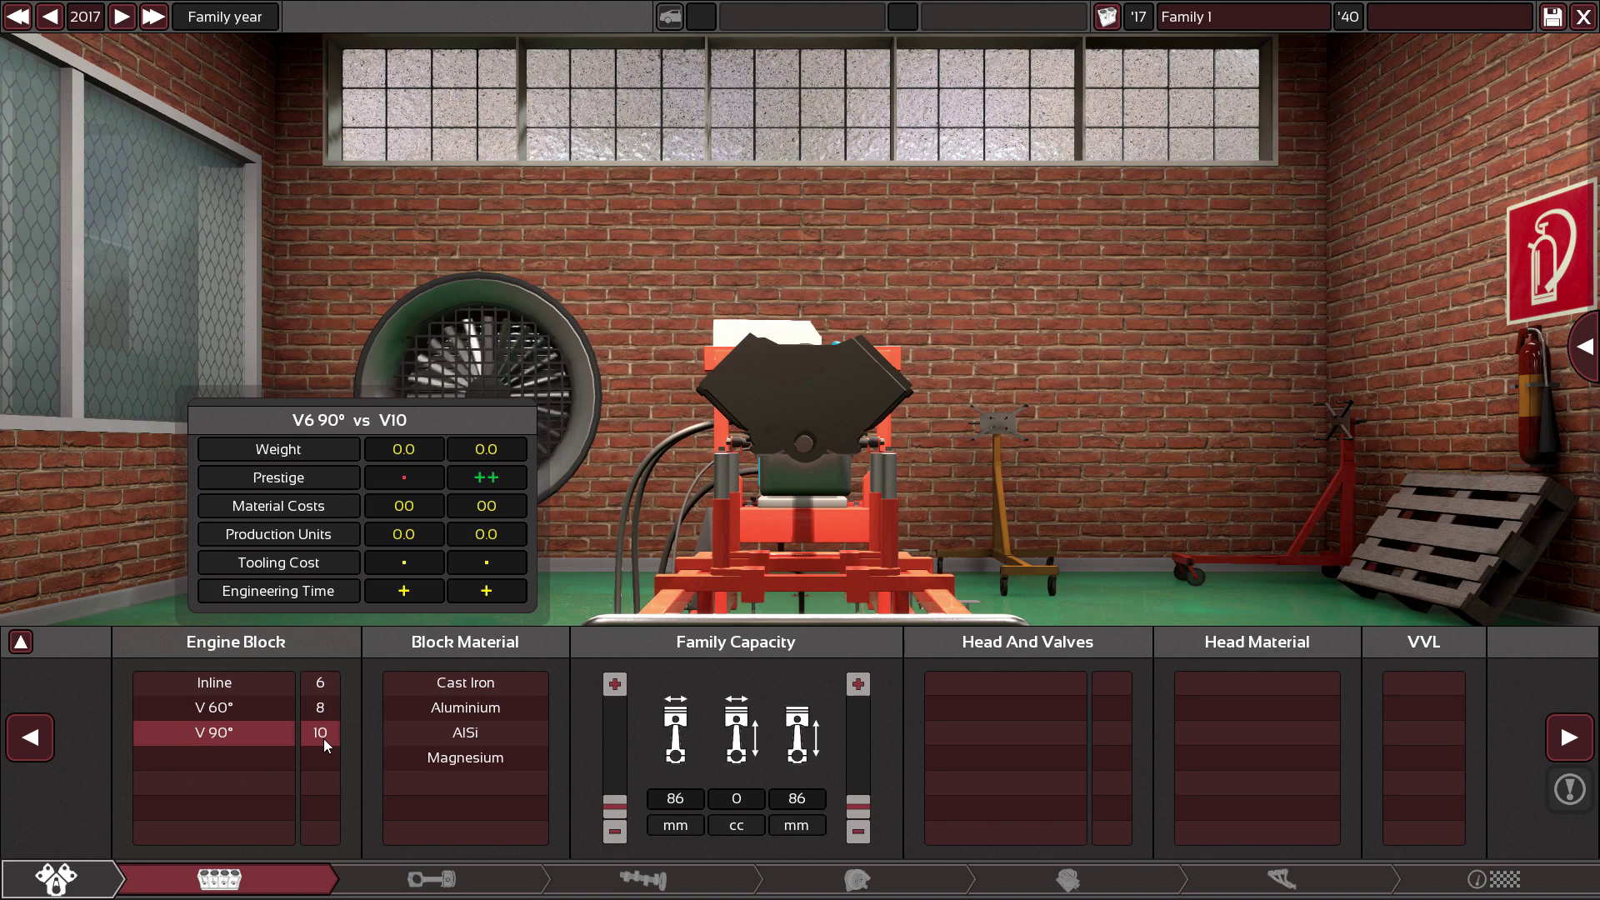
{"action": "left_click_drag", "start_coordinate": [584, 542], "coordinate": [845, 487]}
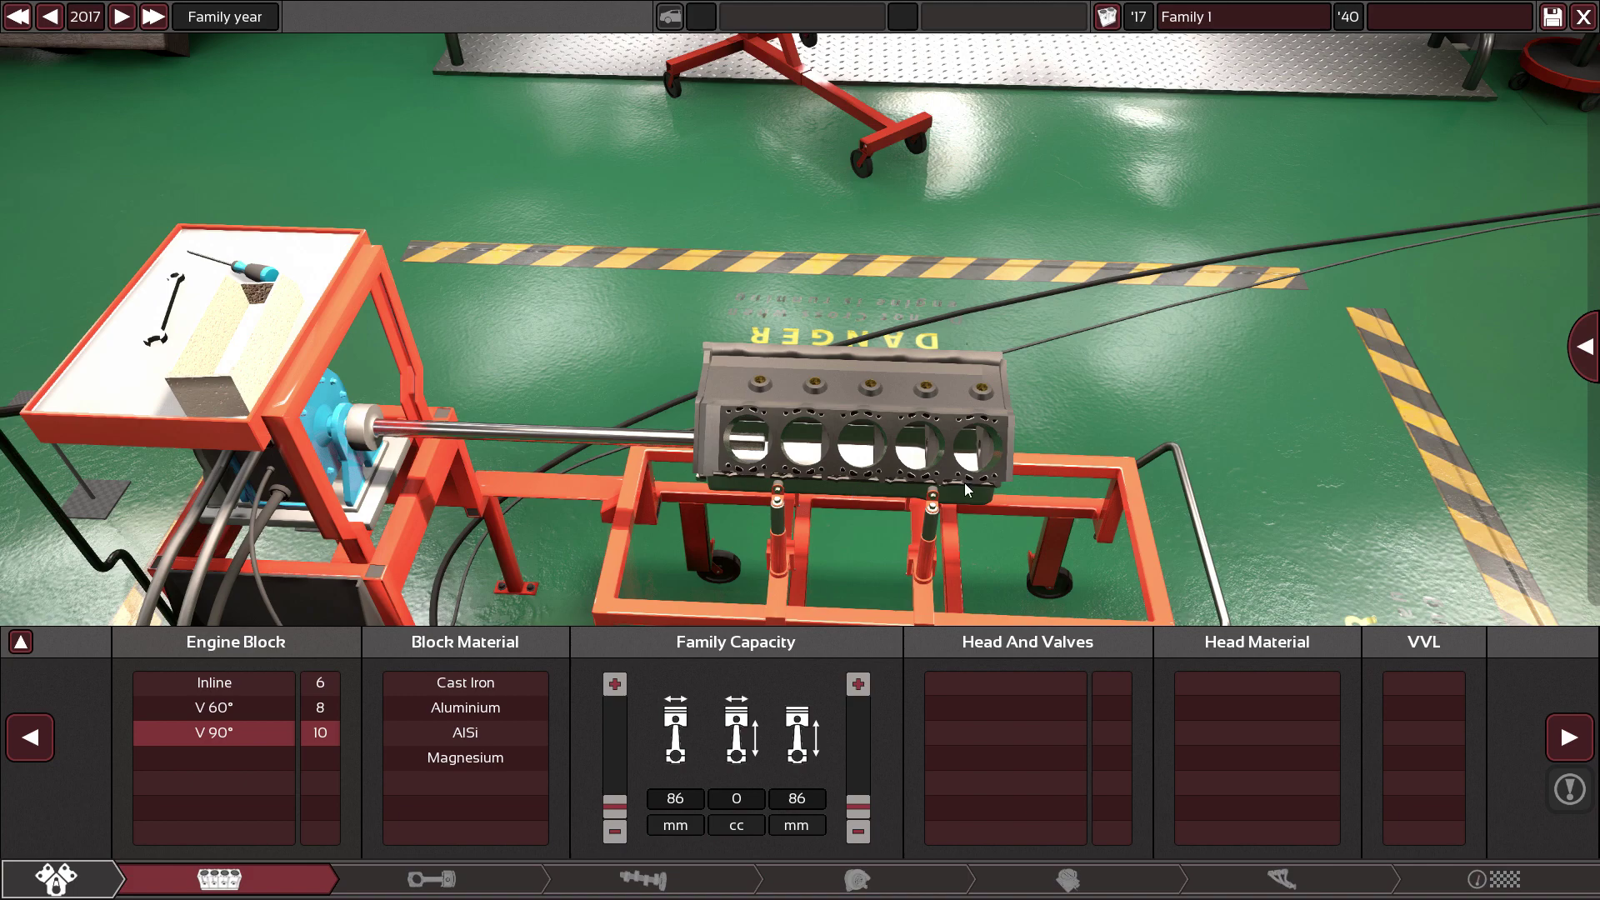
{"action": "left_click_drag", "start_coordinate": [963, 483], "coordinate": [514, 550]}
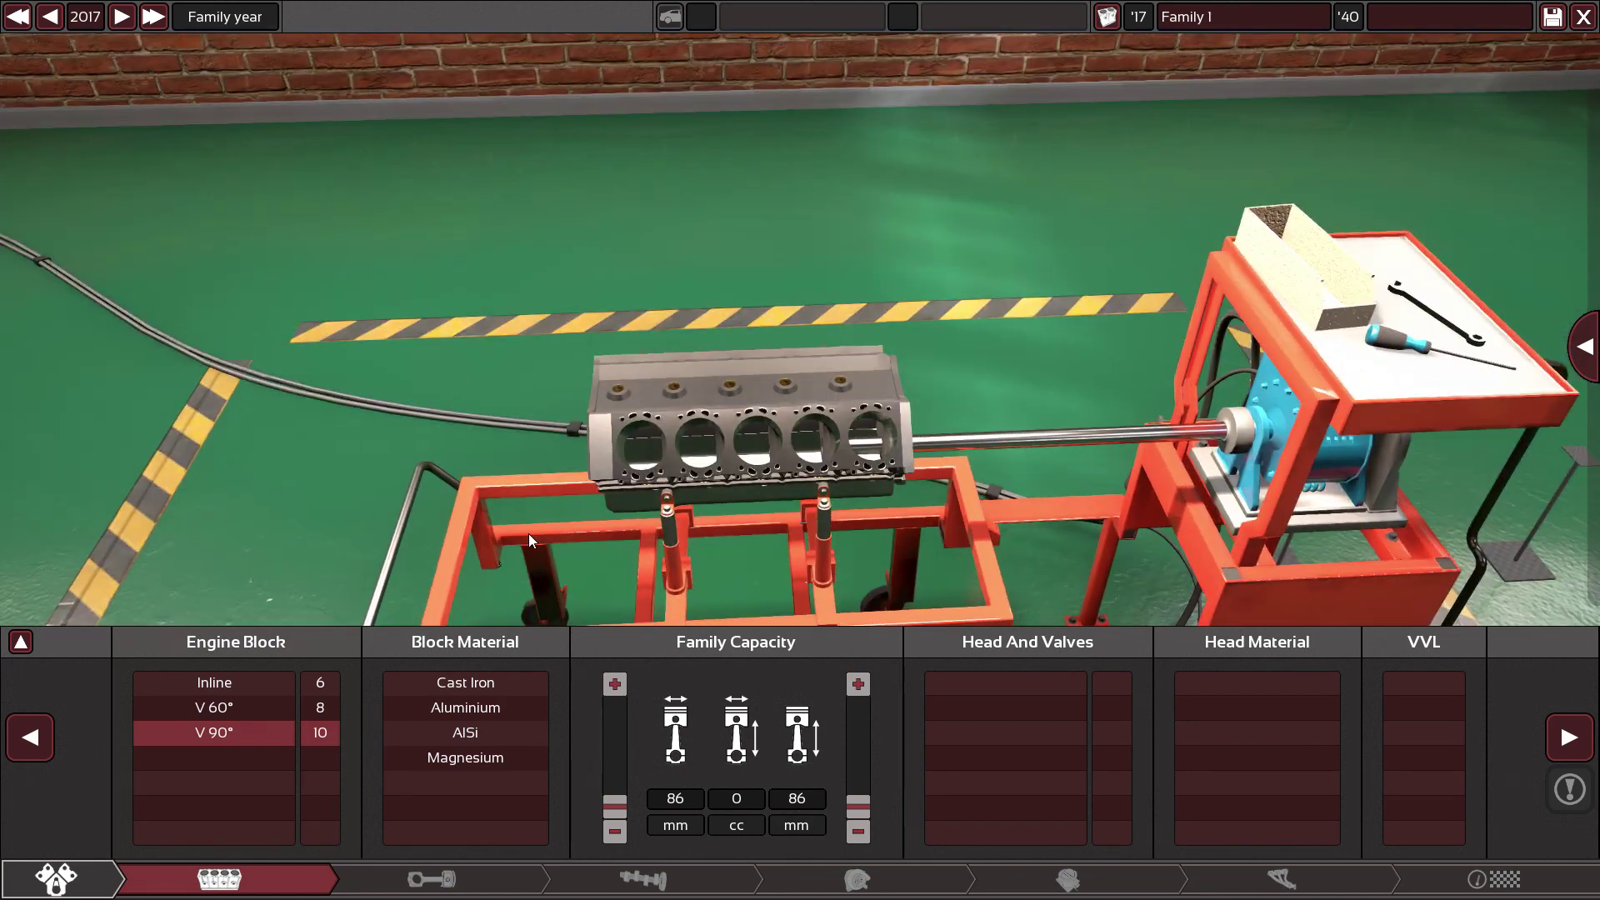